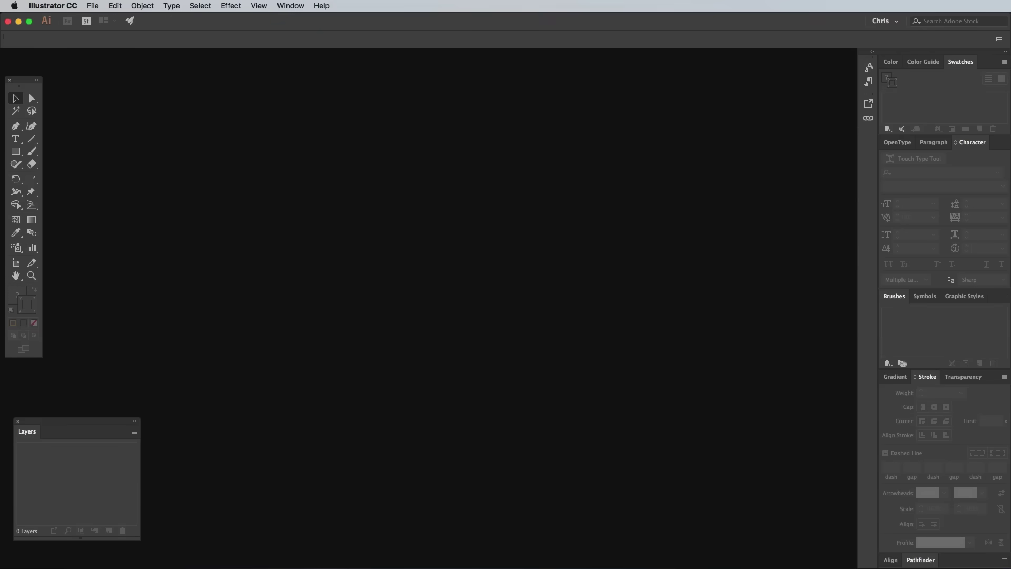
Create a new landscape A4 document in pixels with one artboard, RGB color mode and 300 ppi raster effects
{"action": "left_click", "coordinate": [93, 6]}
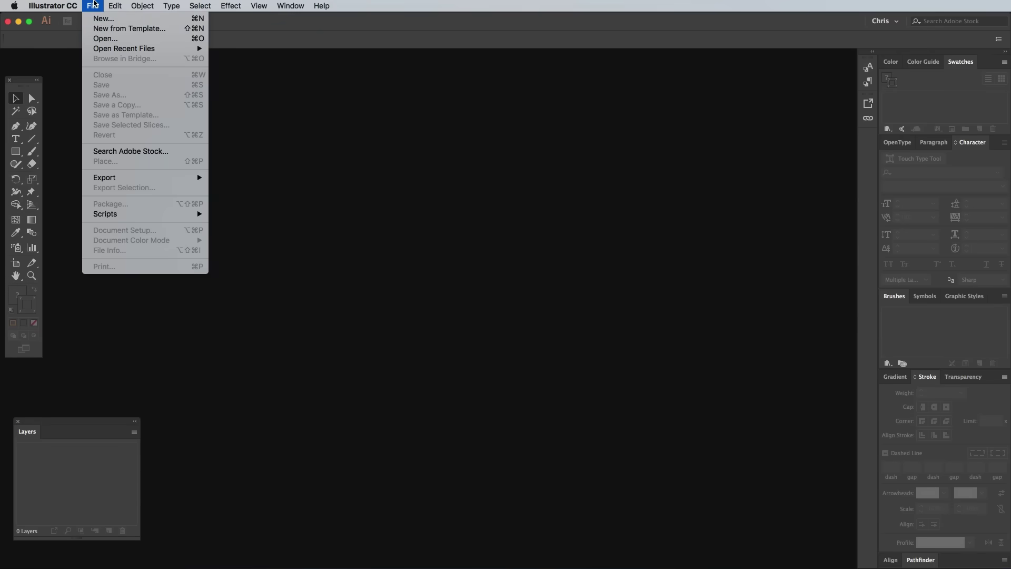
{"action": "left_click", "coordinate": [98, 16]}
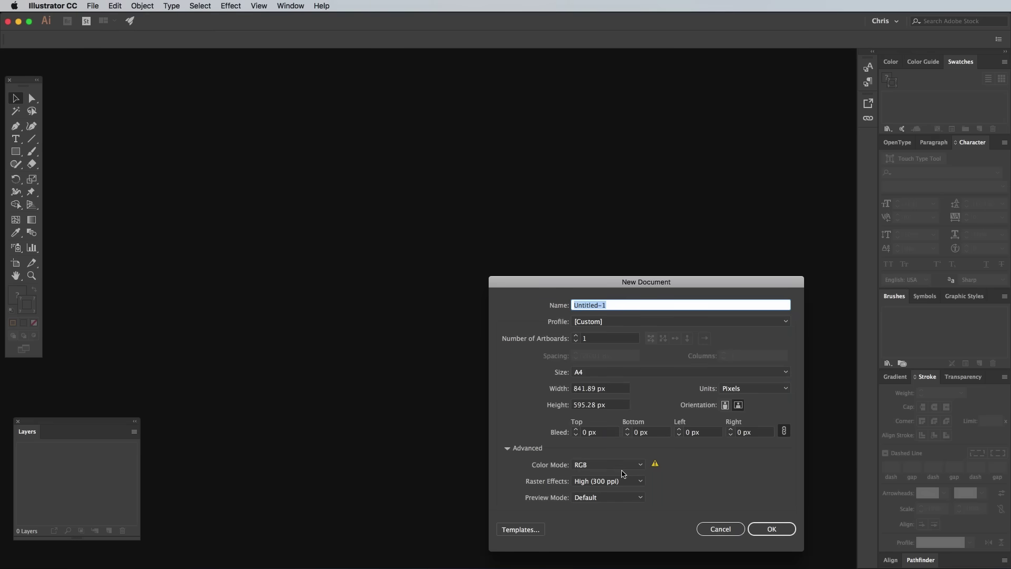
{"action": "left_click", "coordinate": [769, 529]}
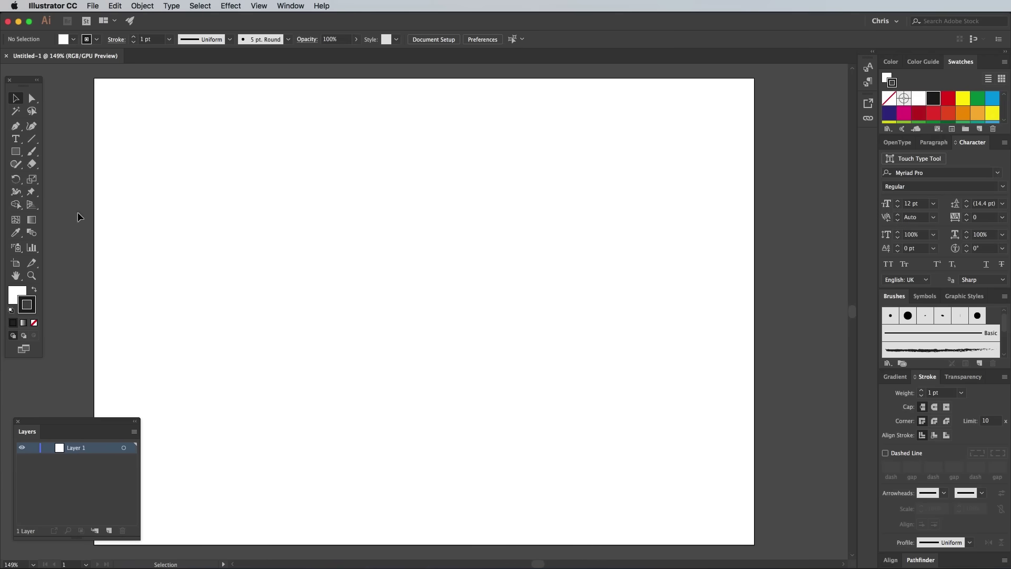
Draw a one-turn spiral about 379 px wide and 367 px high, with no fill and a thin black stroke
{"action": "left_click_drag", "start_coordinate": [33, 143], "coordinate": [63, 162]}
{"action": "left_click", "coordinate": [21, 297]}
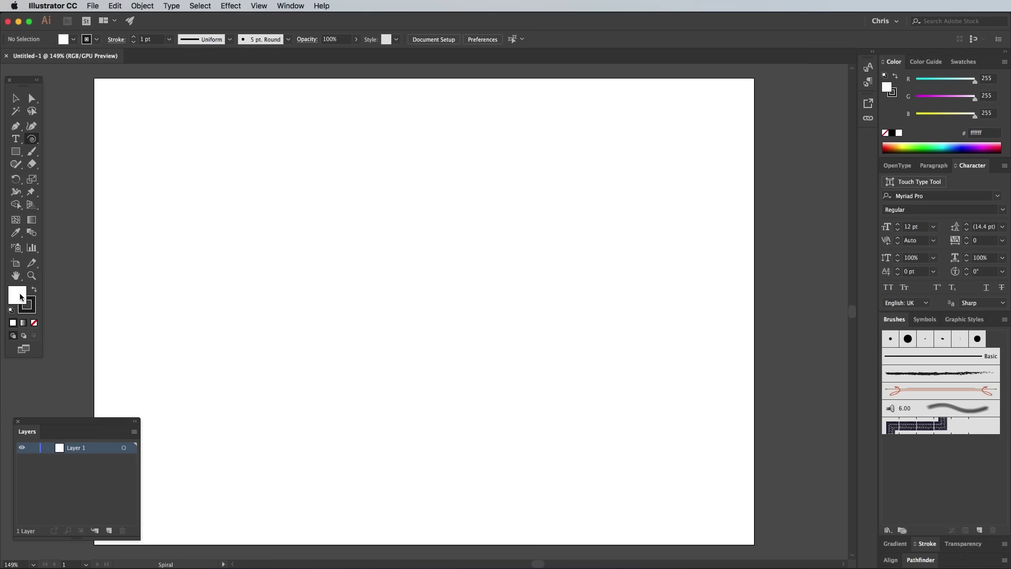
{"action": "left_click", "coordinate": [34, 323]}
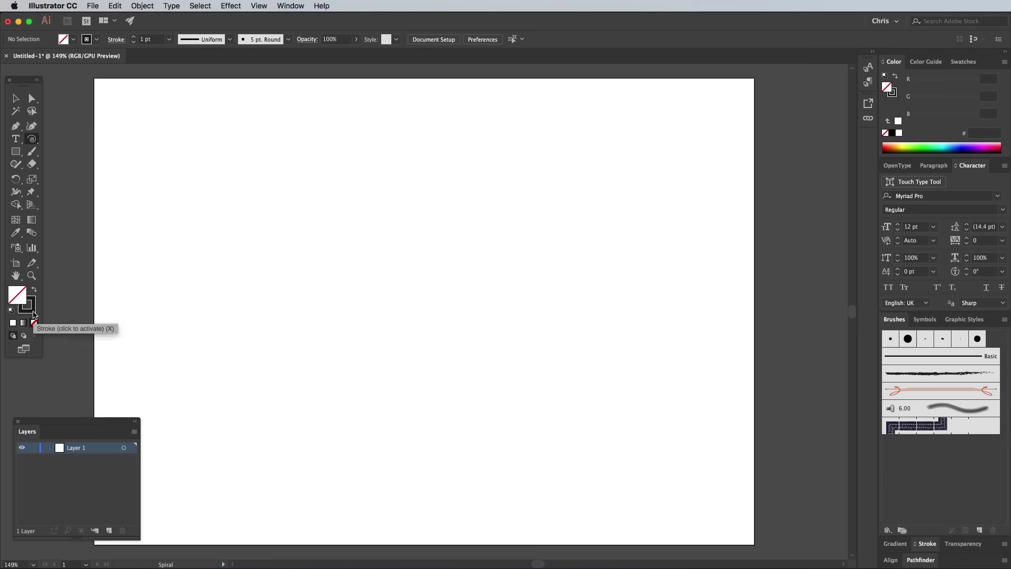
{"action": "left_click", "coordinate": [33, 313]}
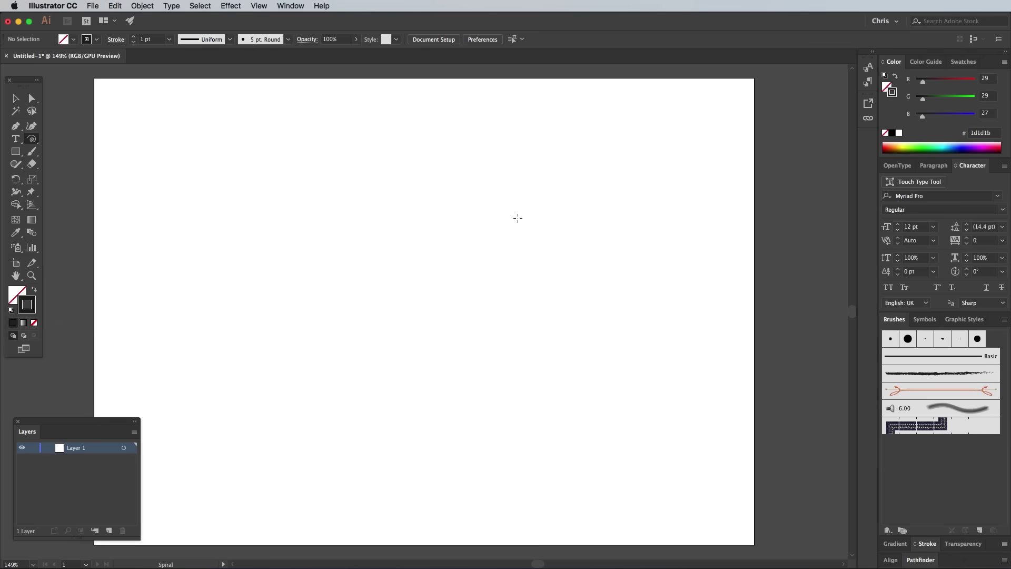
{"action": "mouse_move", "coordinate": [519, 217]}
{"action": "left_mouse_down"}
{"action": "mouse_move", "coordinate": [242, 234]}
{"action": "mouse_move", "coordinate": [368, 216]}
{"action": "left_mouse_up"}
{"action": "key", "text": "Down"}
{"action": "key", "text": "Down"}
{"action": "key", "text": "Down"}
Move the spiral onto the artboard's upper middle and flatten it into a wide rim about 81 px high
{"action": "key", "text": "v"}
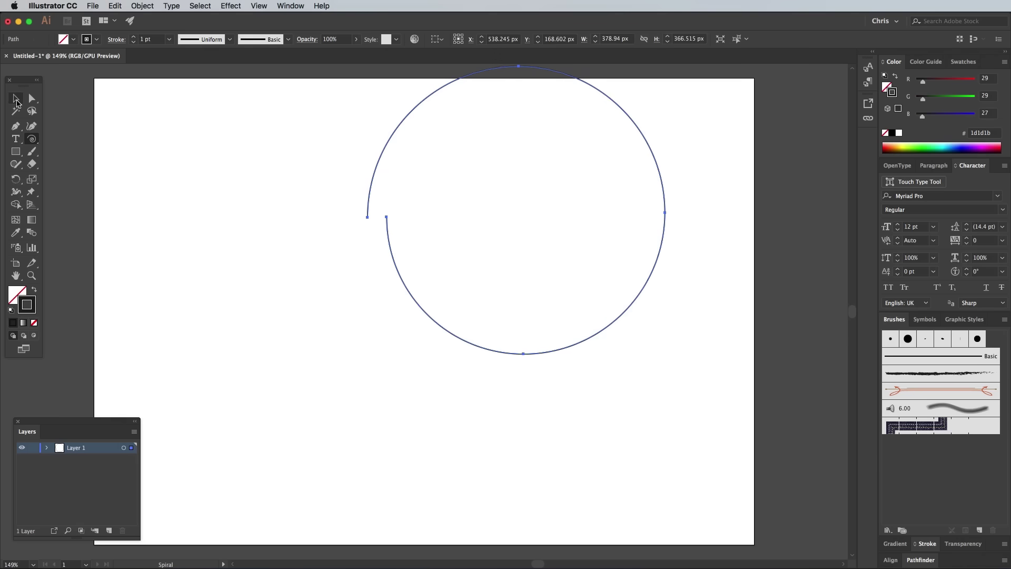
{"action": "left_click", "coordinate": [424, 94]}
{"action": "left_click_drag", "start_coordinate": [516, 66], "coordinate": [420, 168]}
{"action": "left_click_drag", "start_coordinate": [420, 219], "coordinate": [419, 231]}
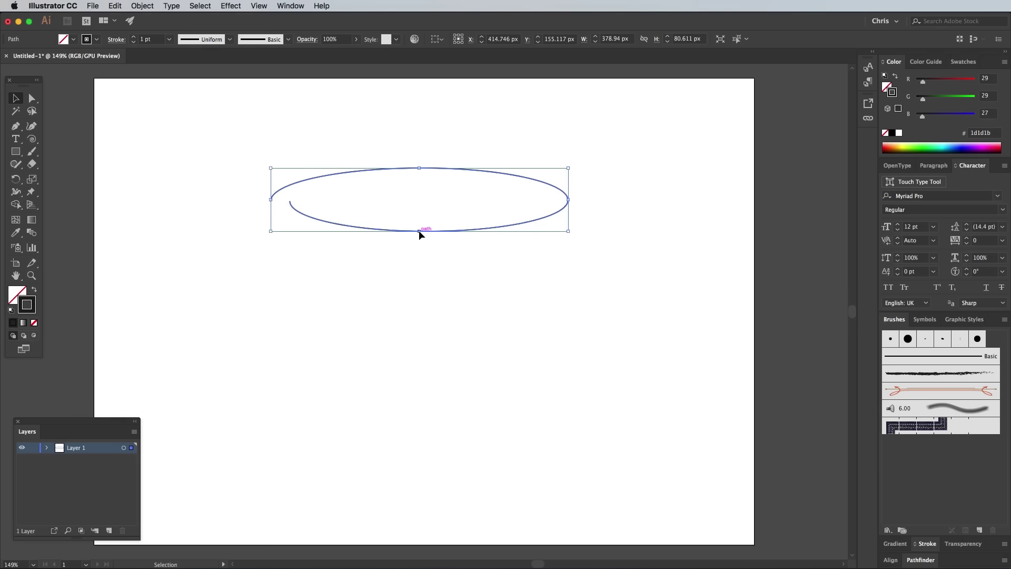
Give the rim path a 6 pt stroke with round caps
{"action": "left_click", "coordinate": [927, 545]}
{"action": "left_click", "coordinate": [921, 391]}
{"action": "left_click", "coordinate": [921, 391]}
{"action": "left_click", "coordinate": [921, 391]}
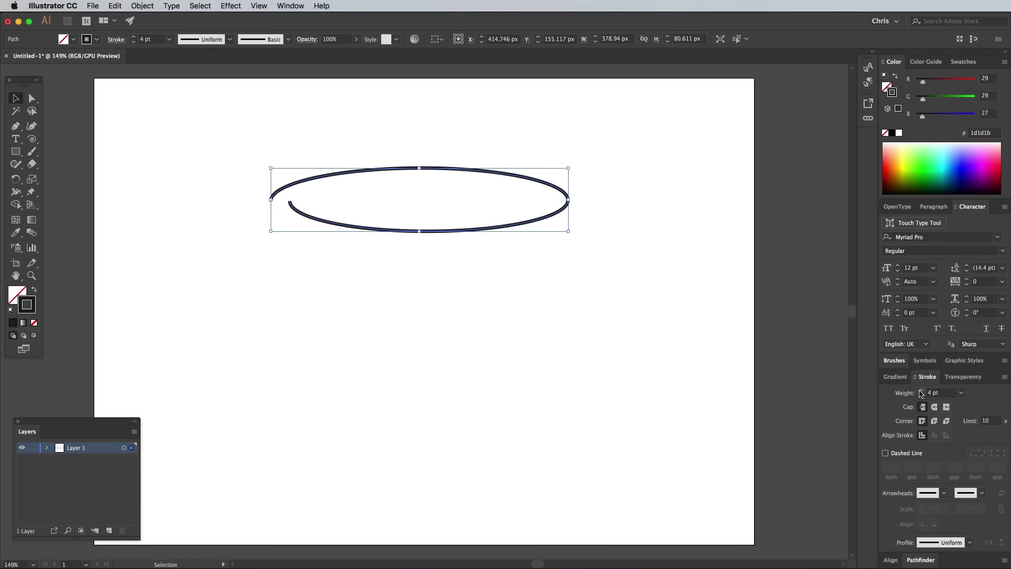
{"action": "left_click", "coordinate": [920, 391]}
{"action": "left_click", "coordinate": [920, 391]}
{"action": "left_click", "coordinate": [935, 408]}
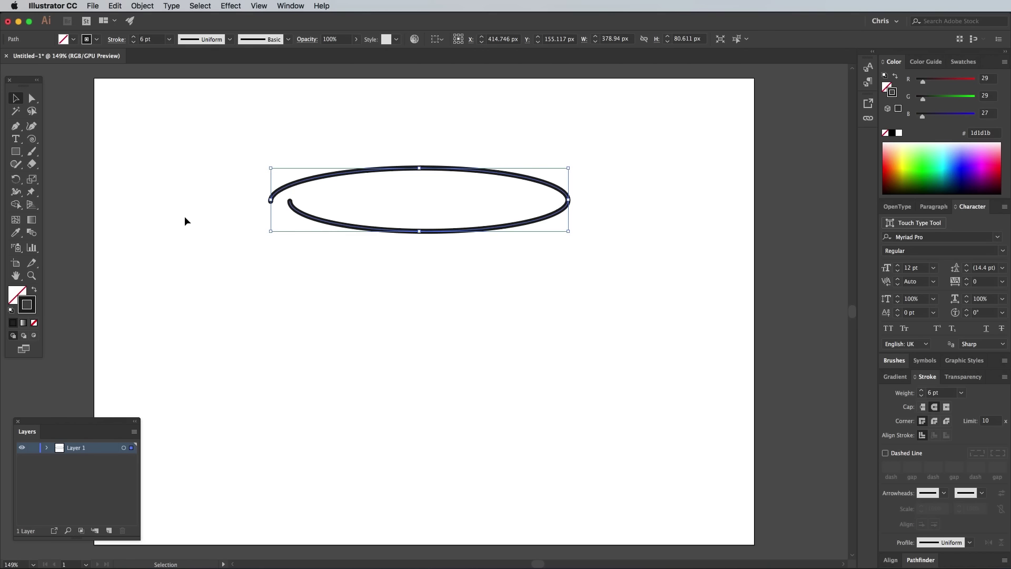
Extend the rim's outer end with the Pen tool into a curved bowl side, vertical stem and flared base ending at the glass's centre
{"action": "left_click", "coordinate": [16, 126]}
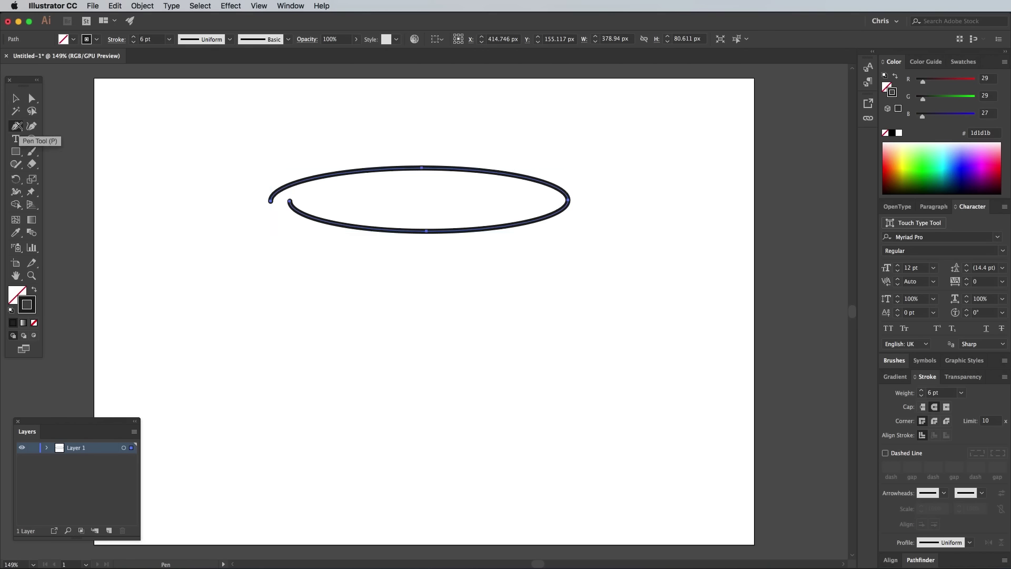
{"action": "left_click_drag", "start_coordinate": [270, 201], "coordinate": [272, 241]}
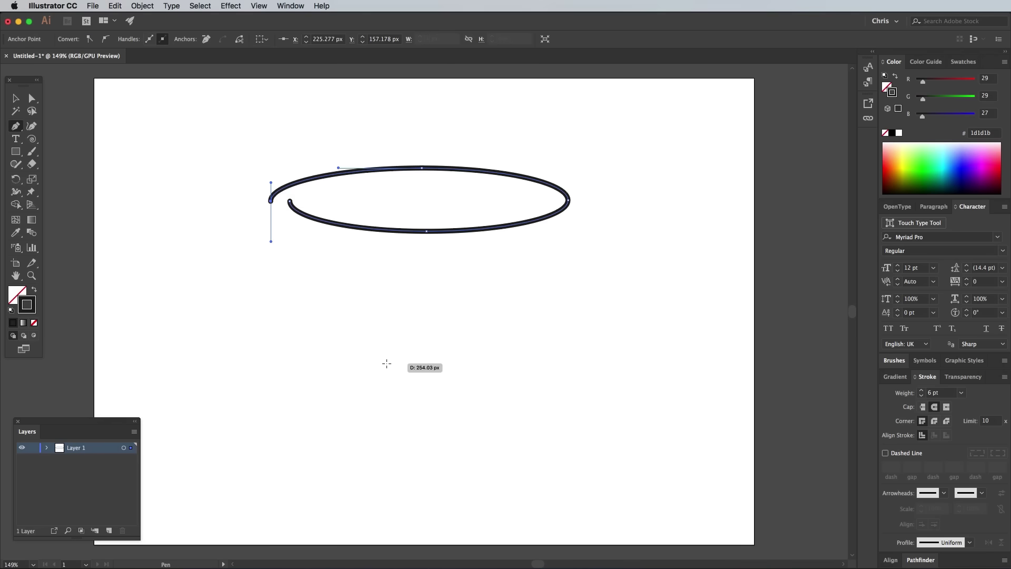
{"action": "mouse_move", "coordinate": [387, 363]}
{"action": "left_mouse_down"}
{"action": "mouse_move", "coordinate": [377, 410]}
{"action": "mouse_move", "coordinate": [387, 417]}
{"action": "left_mouse_up"}
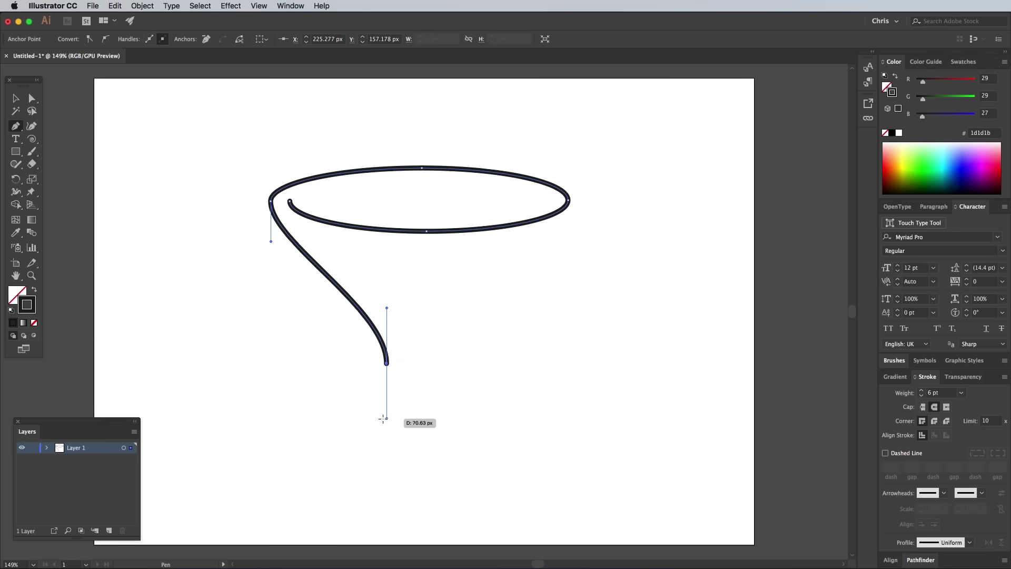
{"action": "scroll", "coordinate": [388, 388], "scroll_direction": "down", "scroll_amount": 4}
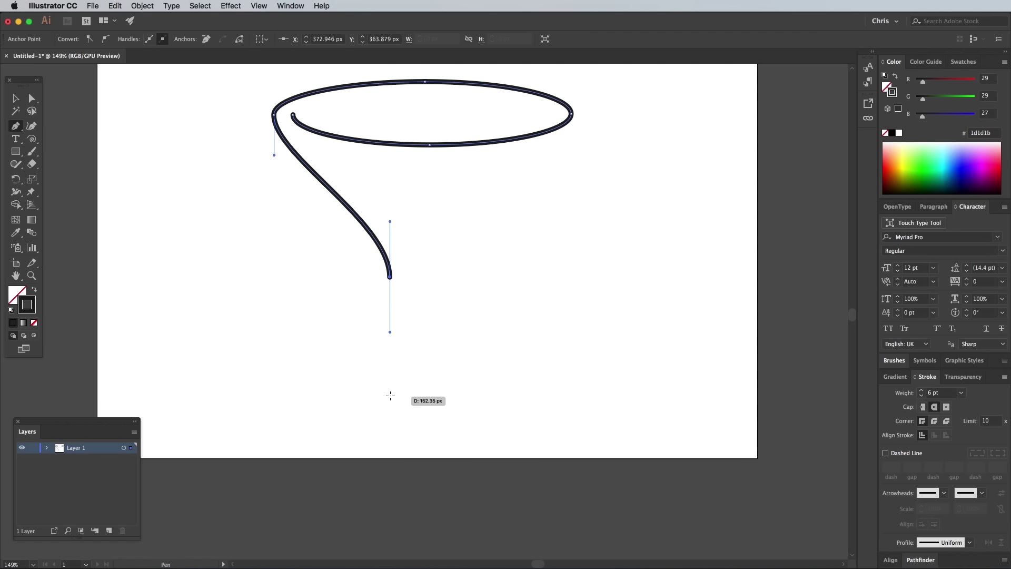
{"action": "left_click", "coordinate": [389, 403]}
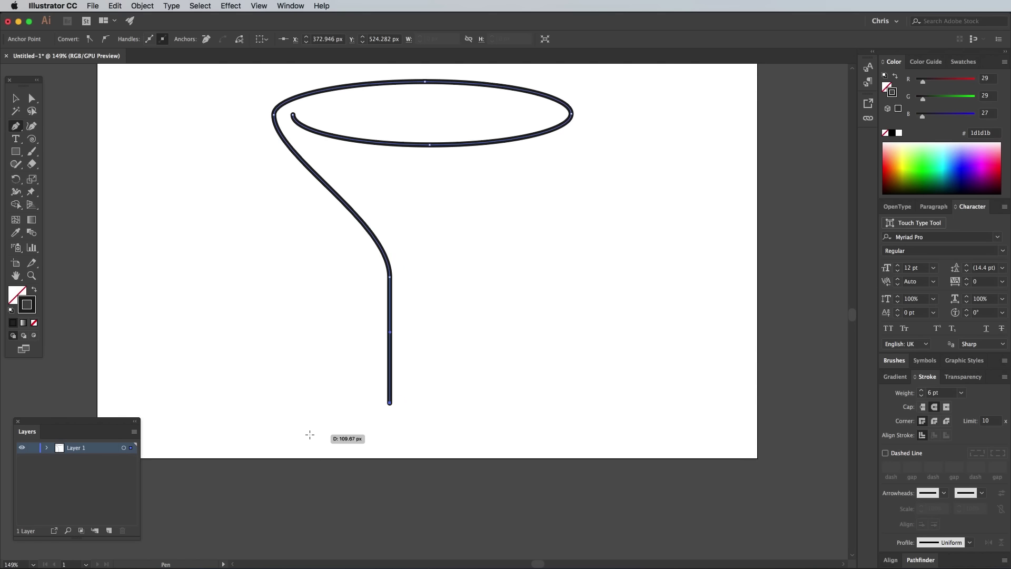
{"action": "left_click_drag", "start_coordinate": [310, 435], "coordinate": [260, 445]}
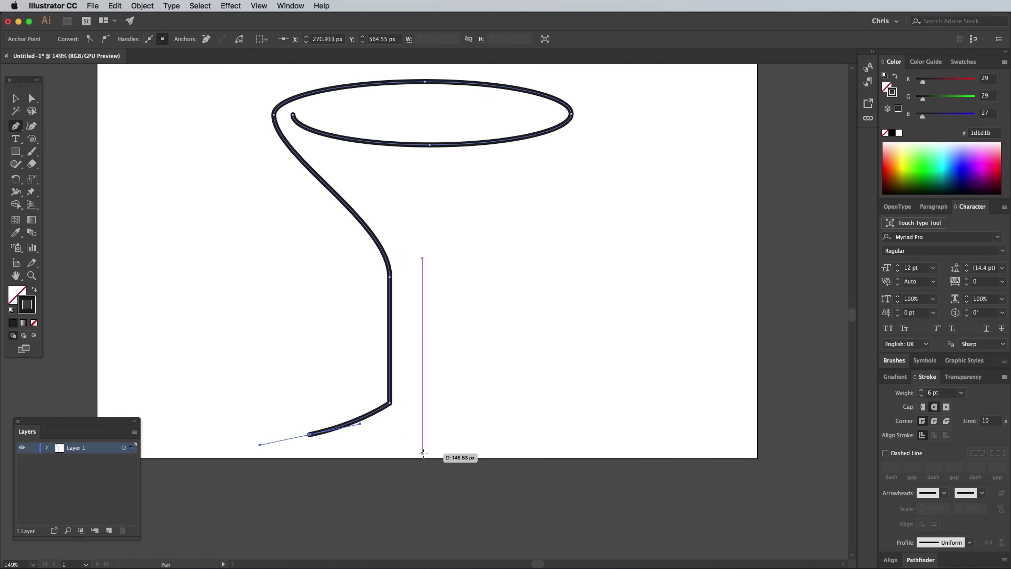
{"action": "mouse_move", "coordinate": [423, 453]}
{"action": "left_mouse_down"}
{"action": "mouse_move", "coordinate": [477, 454]}
{"action": "mouse_move", "coordinate": [476, 463]}
{"action": "left_mouse_up"}
Reflect a copy of the bowl, stem and base outline across the vertical axis and place it as the glass's other side
{"action": "left_click", "coordinate": [32, 99]}
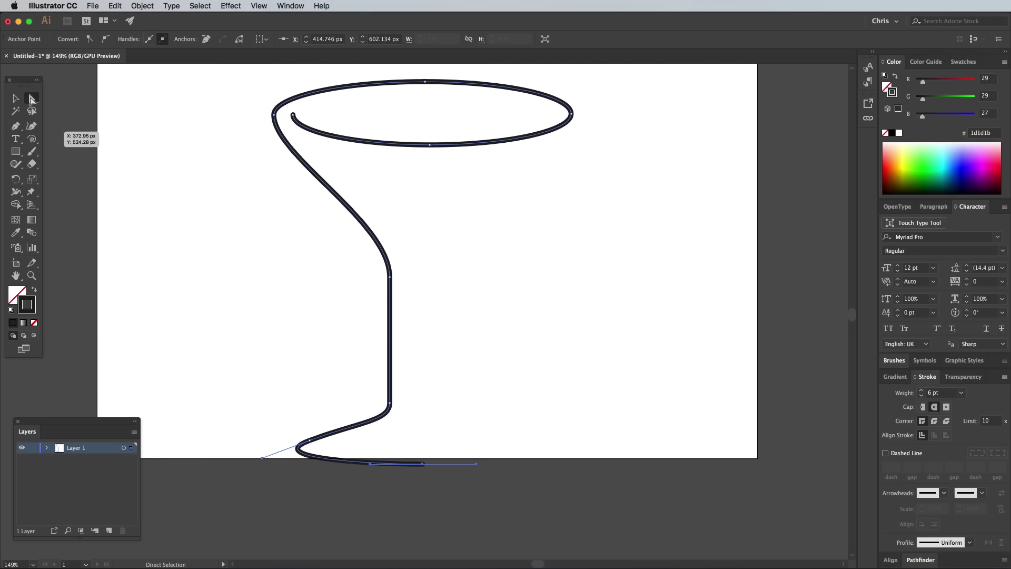
{"action": "left_click_drag", "start_coordinate": [466, 460], "coordinate": [151, 173]}
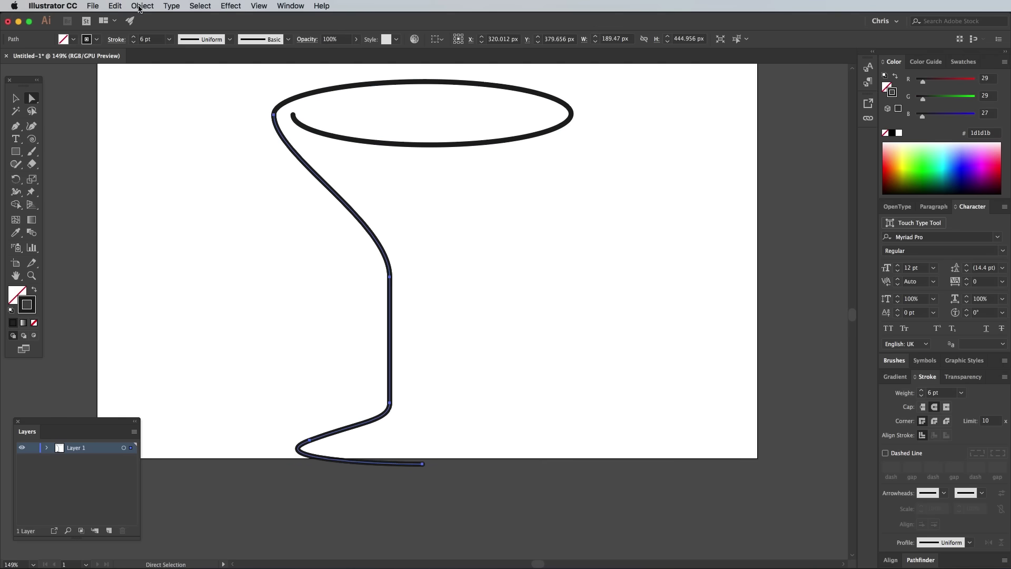
{"action": "left_click", "coordinate": [141, 6]}
{"action": "mouse_move", "coordinate": [154, 19]}
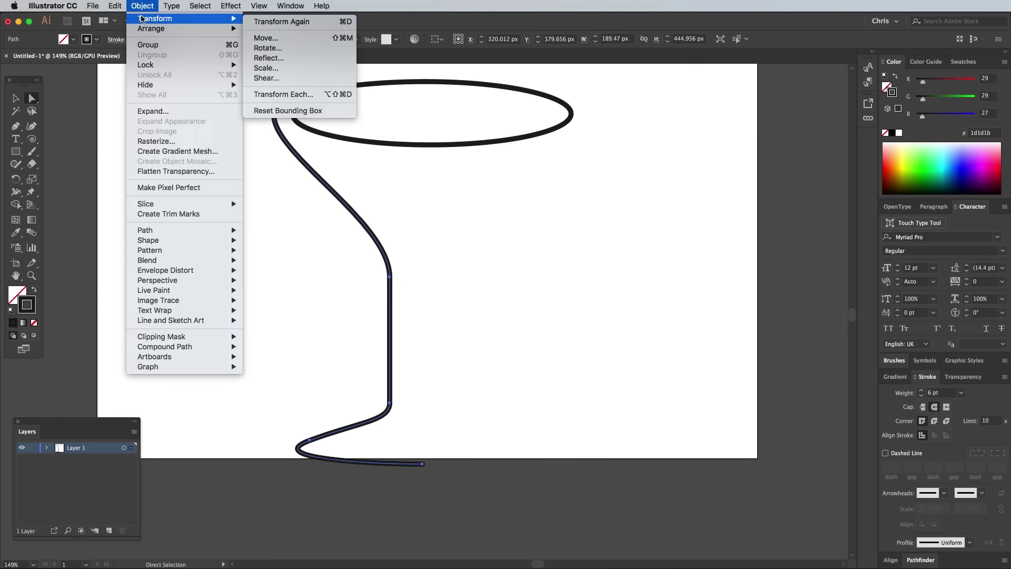
{"action": "left_click", "coordinate": [269, 58]}
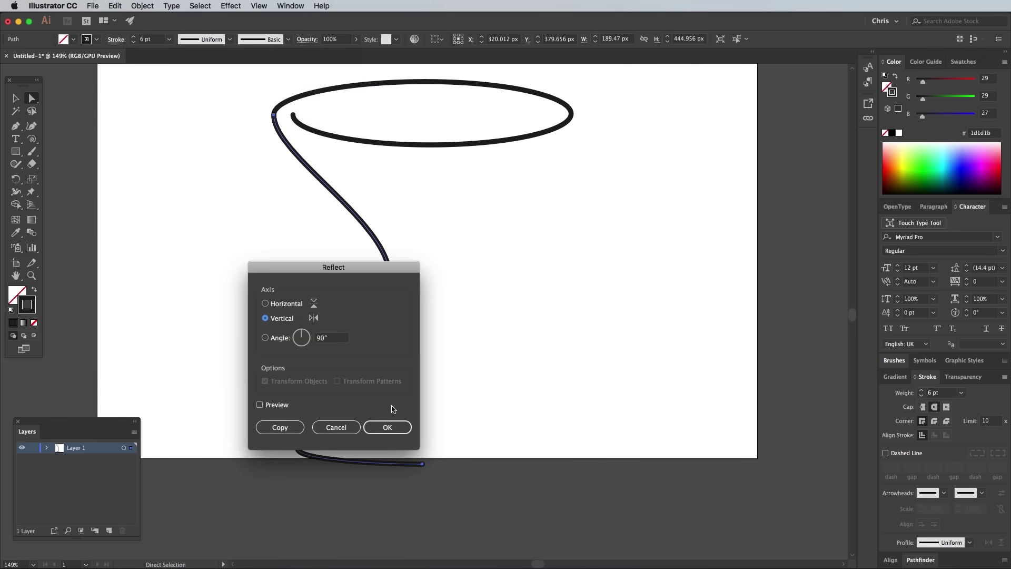
{"action": "left_click", "coordinate": [387, 427]}
{"action": "left_click", "coordinate": [16, 98]}
{"action": "left_click_drag", "start_coordinate": [324, 245], "coordinate": [469, 247]}
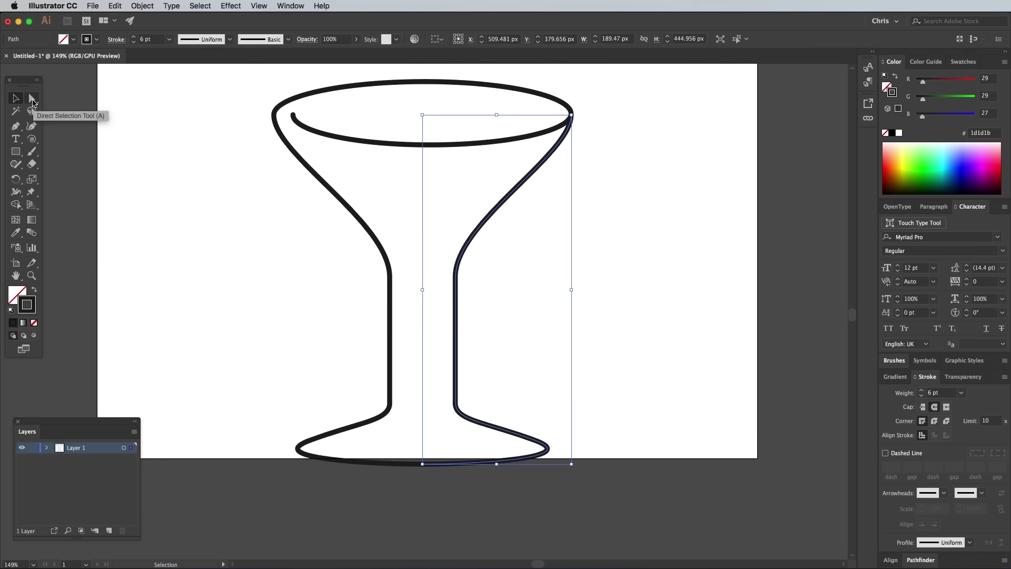
Narrow the glass's stem and base by moving the anchor points on both sides inward toward the centre
{"action": "left_click", "coordinate": [32, 100]}
{"action": "left_click", "coordinate": [393, 334]}
{"action": "left_click_drag", "start_coordinate": [362, 267], "coordinate": [433, 261]}
{"action": "key", "text": "shift+Right"}
{"action": "key", "text": "shift+Left"}
{"action": "key", "text": "shift+Left"}
{"action": "key", "text": "Left"}
{"action": "key", "text": "Left"}
{"action": "key", "text": "Left"}
{"action": "key", "text": "Left"}
{"action": "key", "text": "Left"}
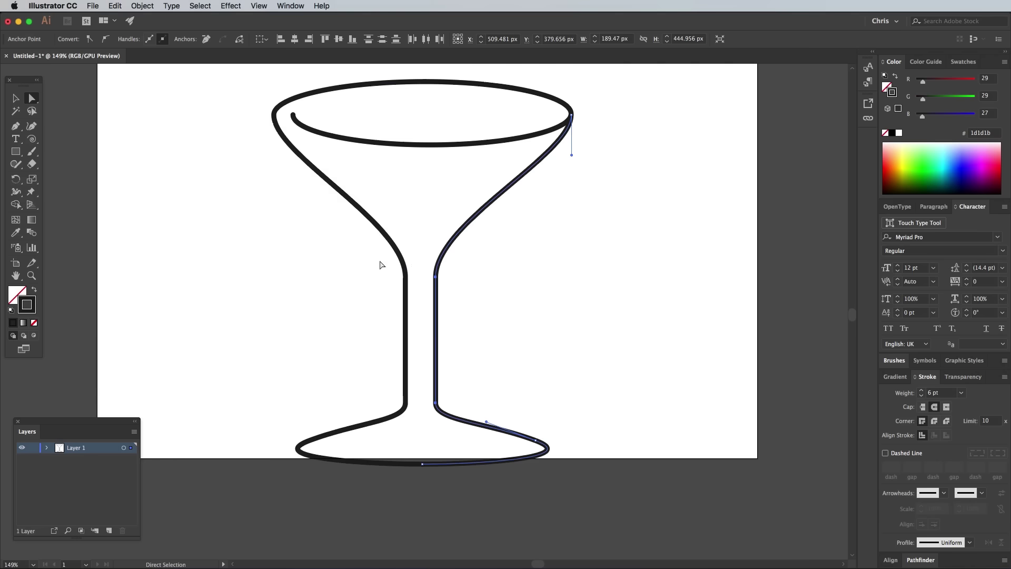
{"action": "left_click", "coordinate": [382, 265]}
{"action": "left_click_drag", "start_coordinate": [254, 400], "coordinate": [347, 488]}
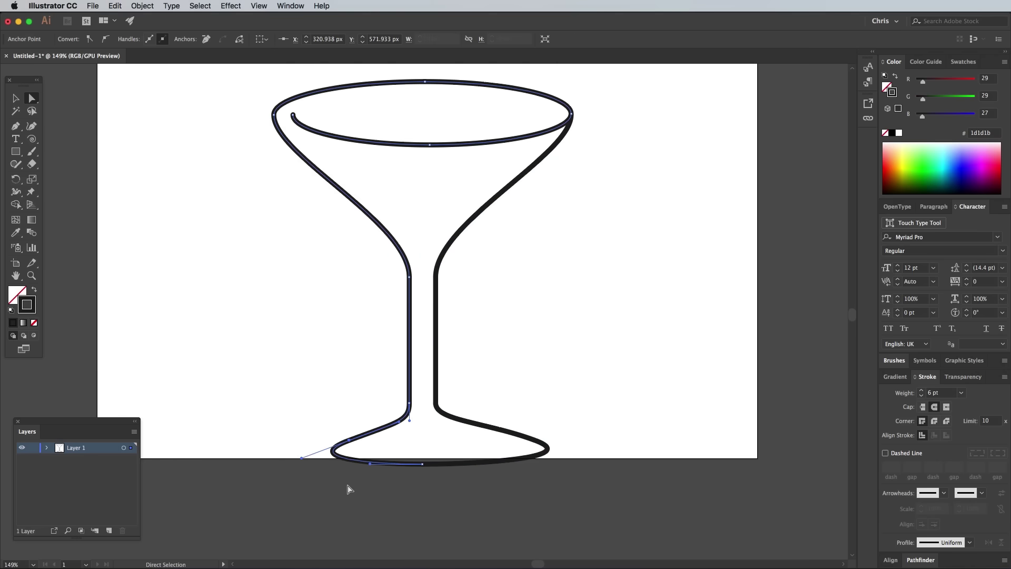
{"action": "left_click_drag", "start_coordinate": [574, 454], "coordinate": [490, 378]}
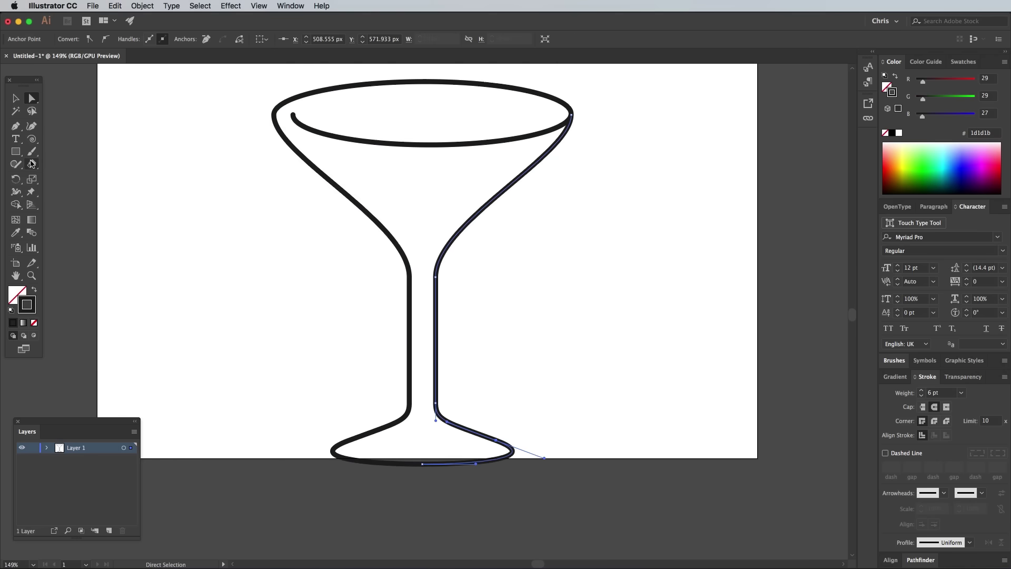
Cut the right bowl outline just below the rim with the Scissors tool and delete the short upper piece
{"action": "left_click", "coordinate": [31, 164]}
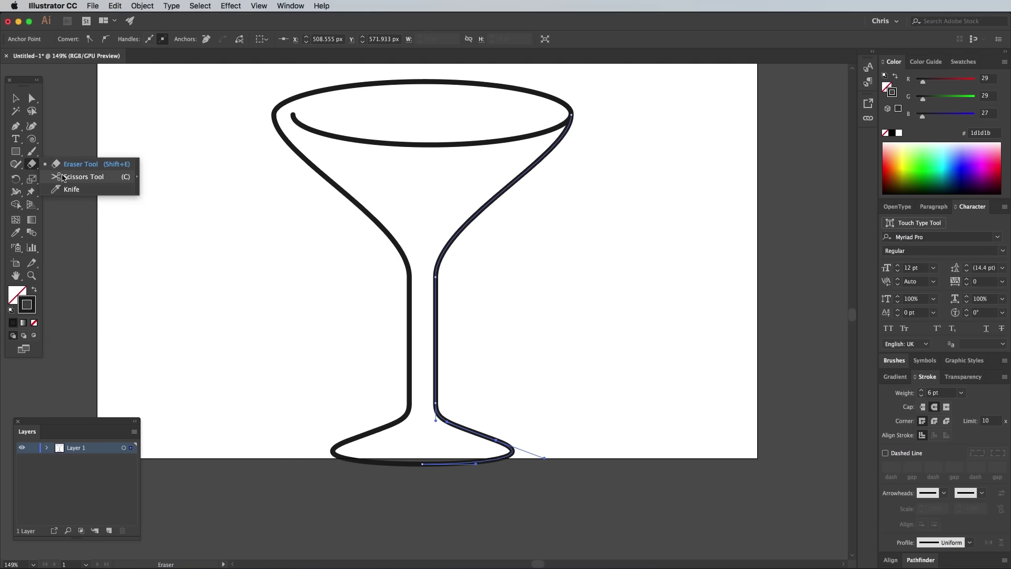
{"action": "left_click", "coordinate": [62, 177]}
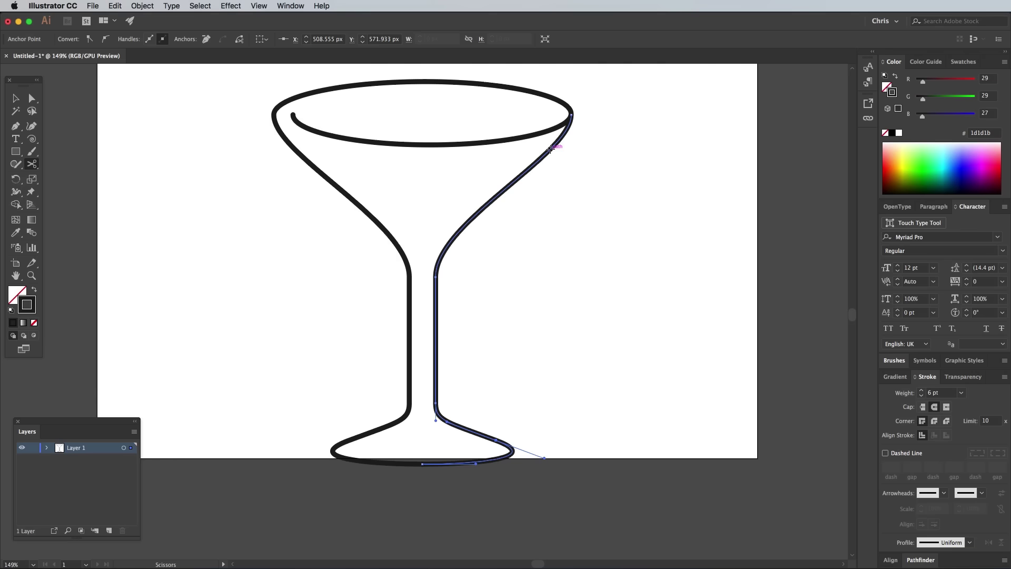
{"action": "left_click", "coordinate": [550, 149]}
{"action": "left_click", "coordinate": [562, 140], "text": "super"}
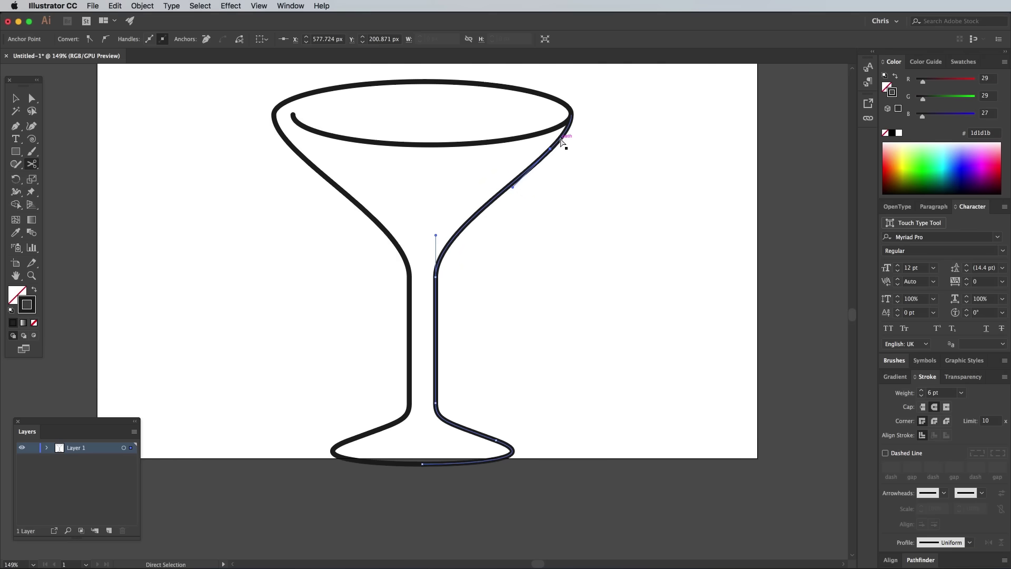
{"action": "key", "text": "Delete"}
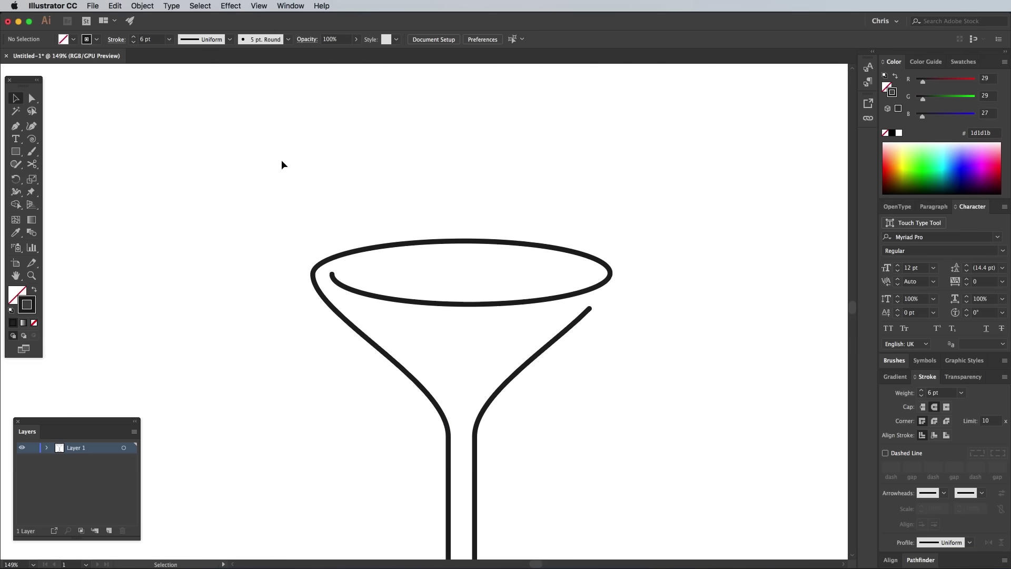
Draw an unfilled circle about 174 px in diameter over the left end of the glass rim
{"action": "left_click_drag", "start_coordinate": [16, 152], "coordinate": [54, 177]}
{"action": "left_click_drag", "start_coordinate": [269, 197], "coordinate": [394, 331]}
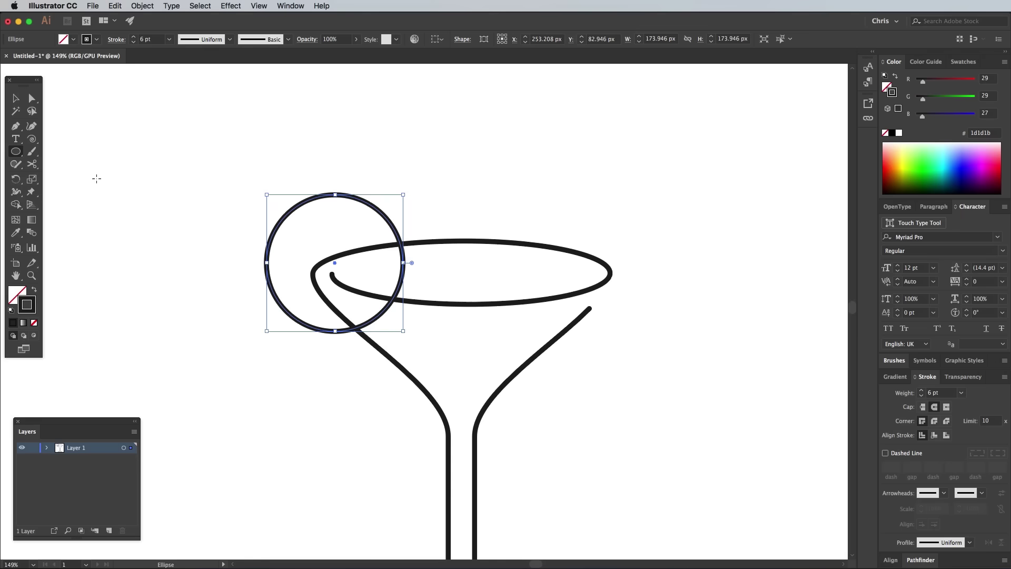
Cut the back rim of the glass on both sides of the circle's right edge with the Scissors tool and delete the crossing piece
{"action": "key", "text": "c"}
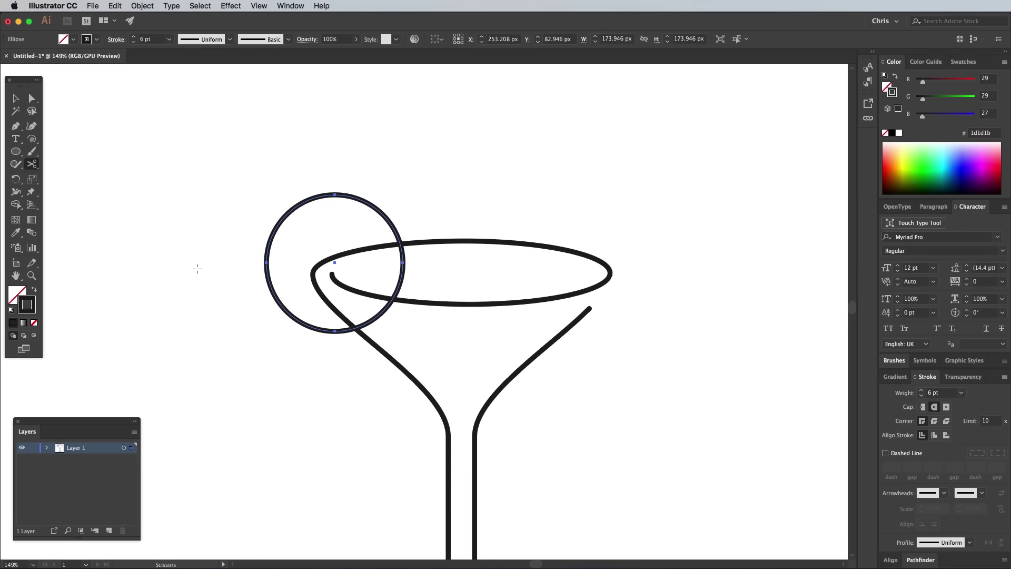
{"action": "key", "text": "super+equal"}
{"action": "key", "text": "super+equal"}
{"action": "key", "text": "super+equal"}
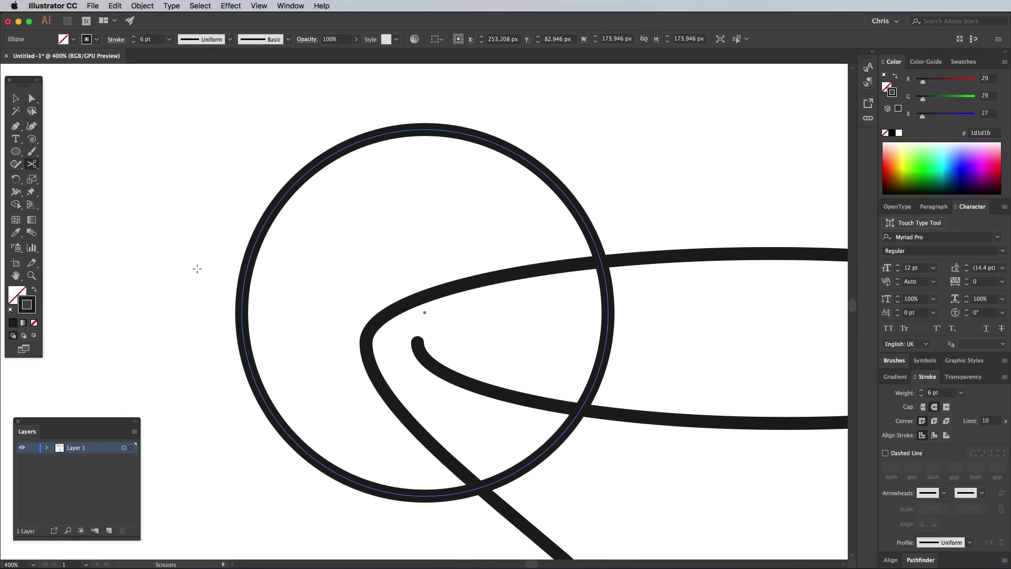
{"action": "left_click", "coordinate": [566, 264]}
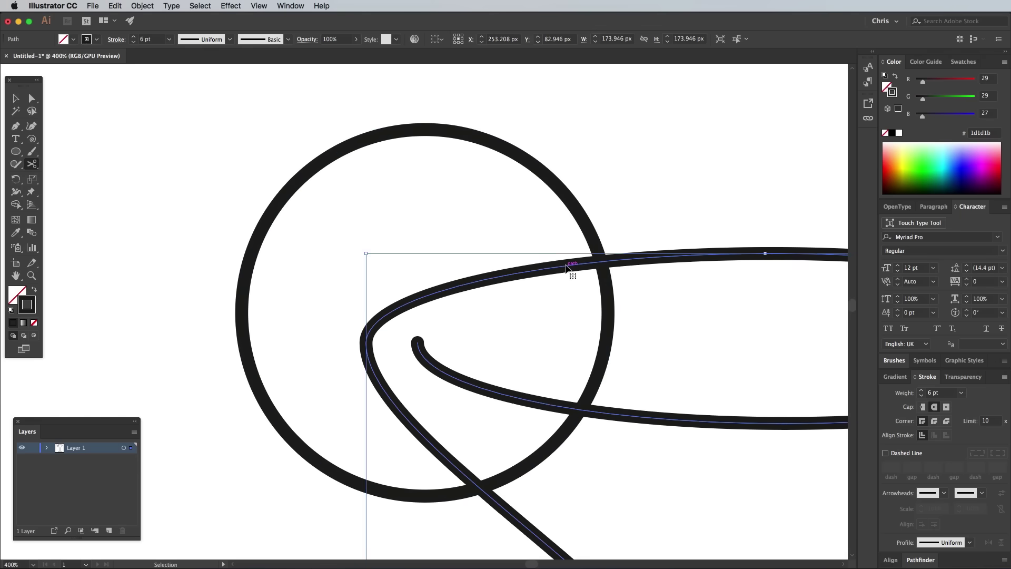
{"action": "left_click", "coordinate": [562, 266]}
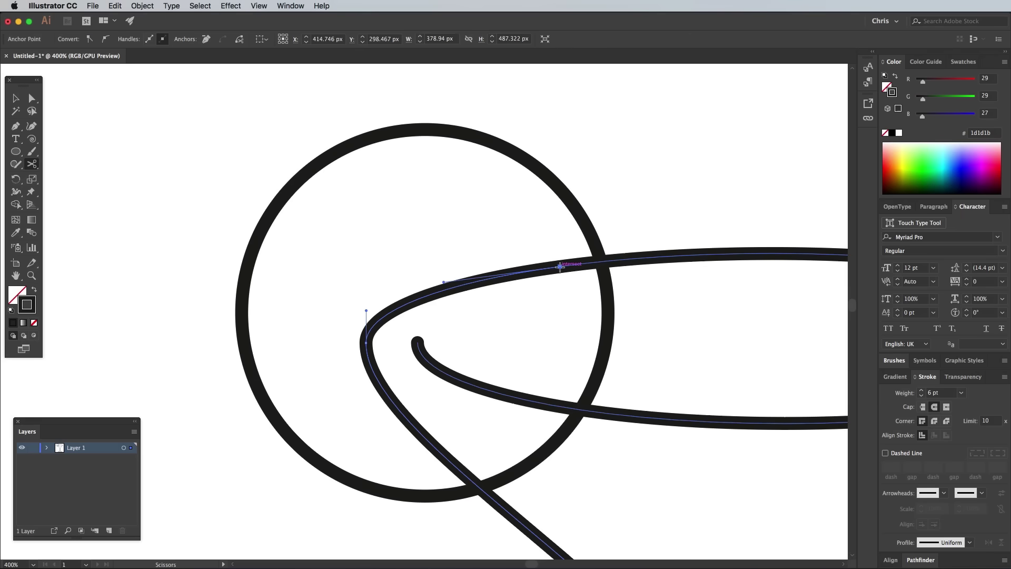
{"action": "left_click", "coordinate": [639, 259]}
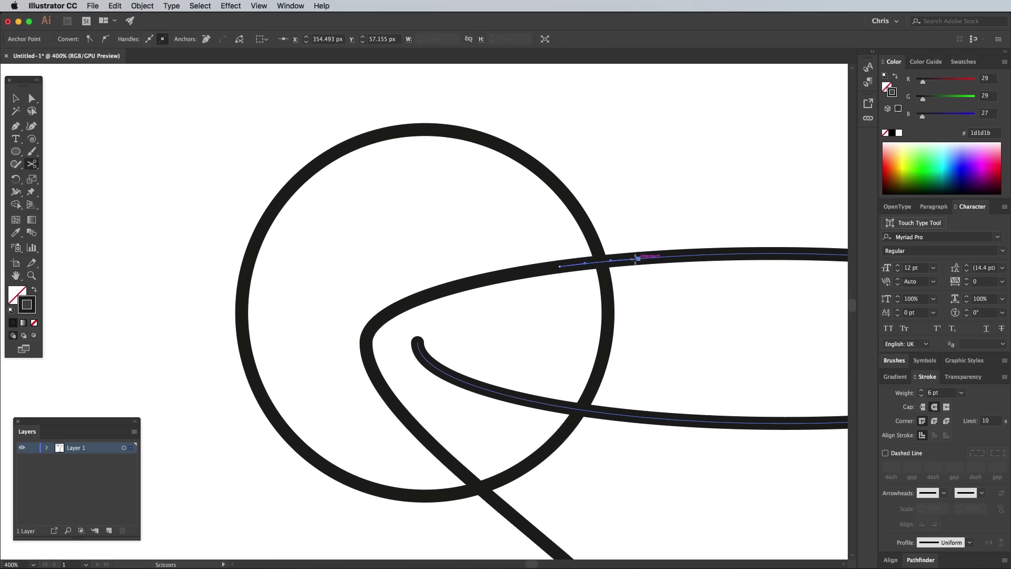
{"action": "key", "text": "Delete"}
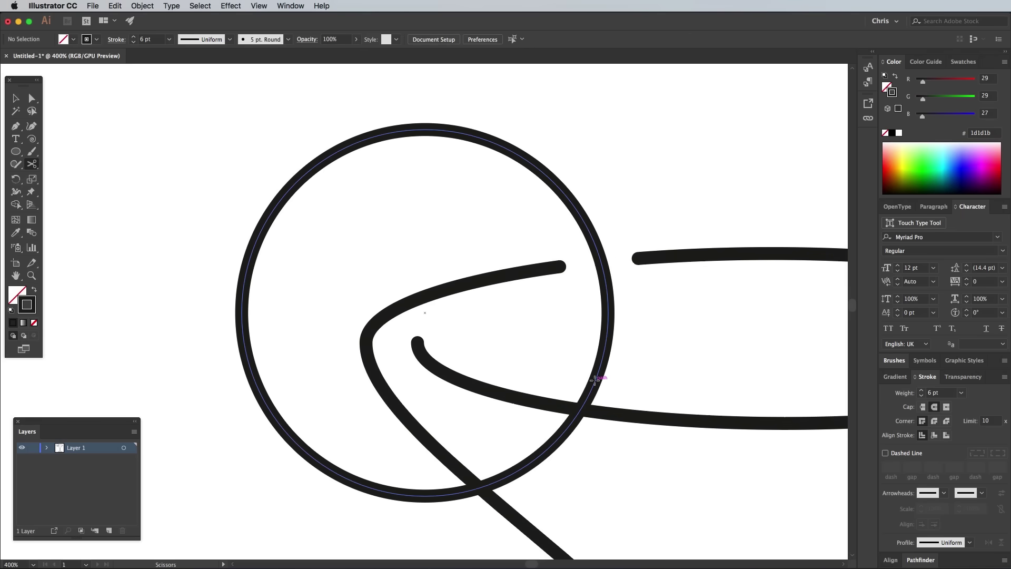
Cut the circle just above the front rim and at its bottom anchor, and delete the lower-right arc
{"action": "left_click", "coordinate": [595, 379]}
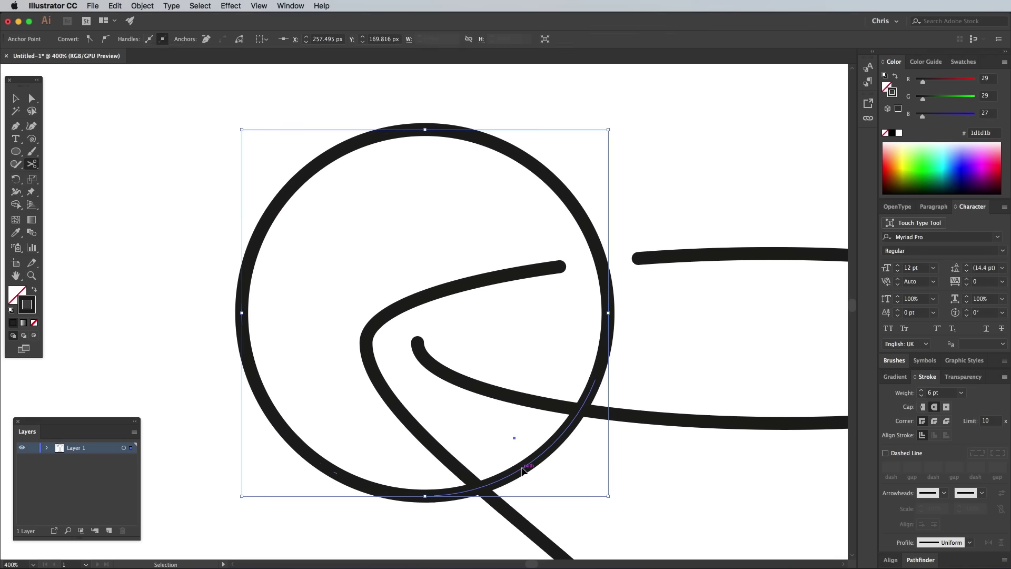
{"action": "key", "text": "Delete"}
{"action": "key", "text": "super+1"}
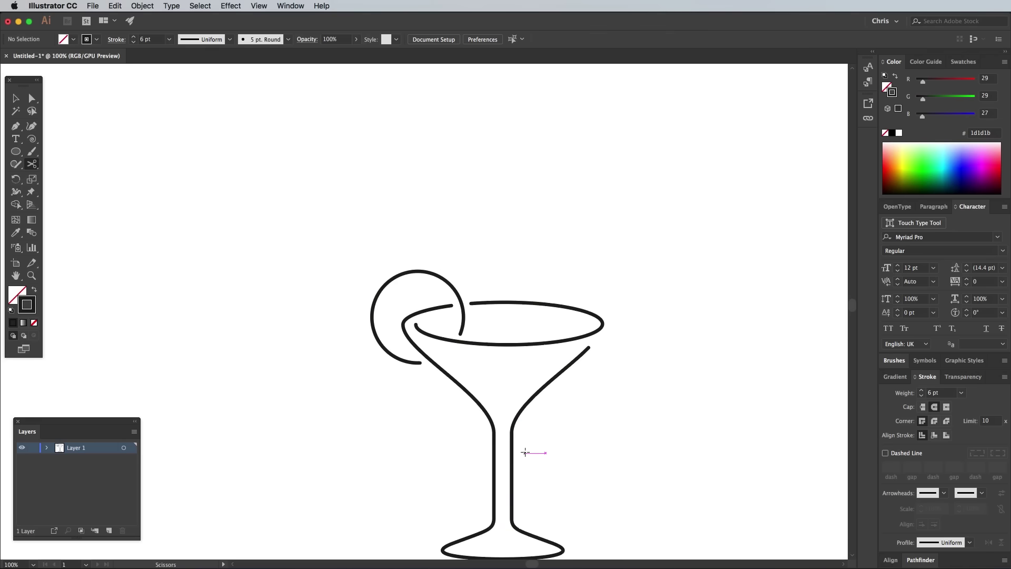
Draw a bent straw line with the Pen tool from inside the bowl to above the rim, angling down to the right at its end
{"action": "key", "text": "p"}
{"action": "left_click", "coordinate": [490, 392]}
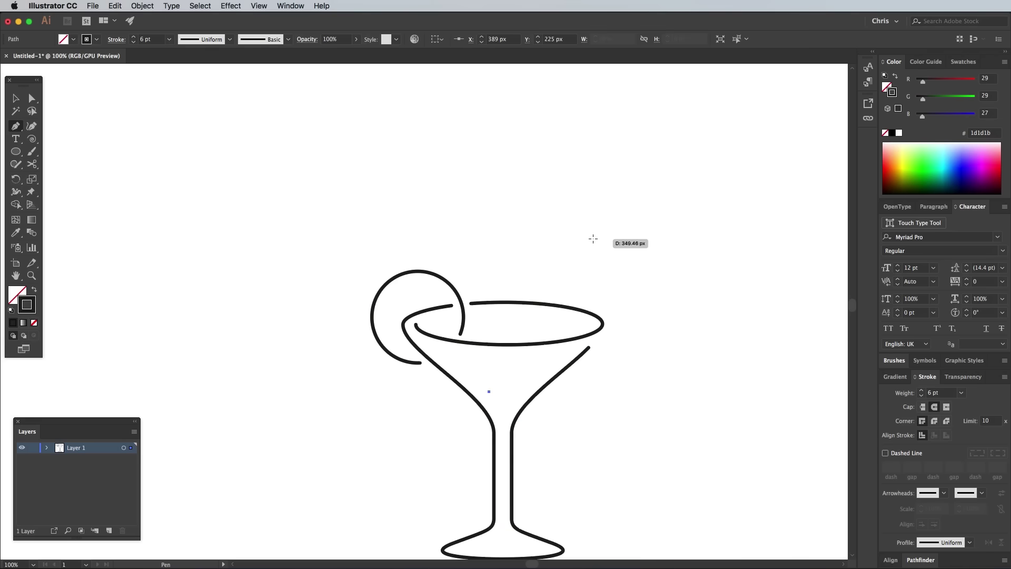
{"action": "left_click", "coordinate": [594, 225]}
{"action": "left_click", "coordinate": [653, 266]}
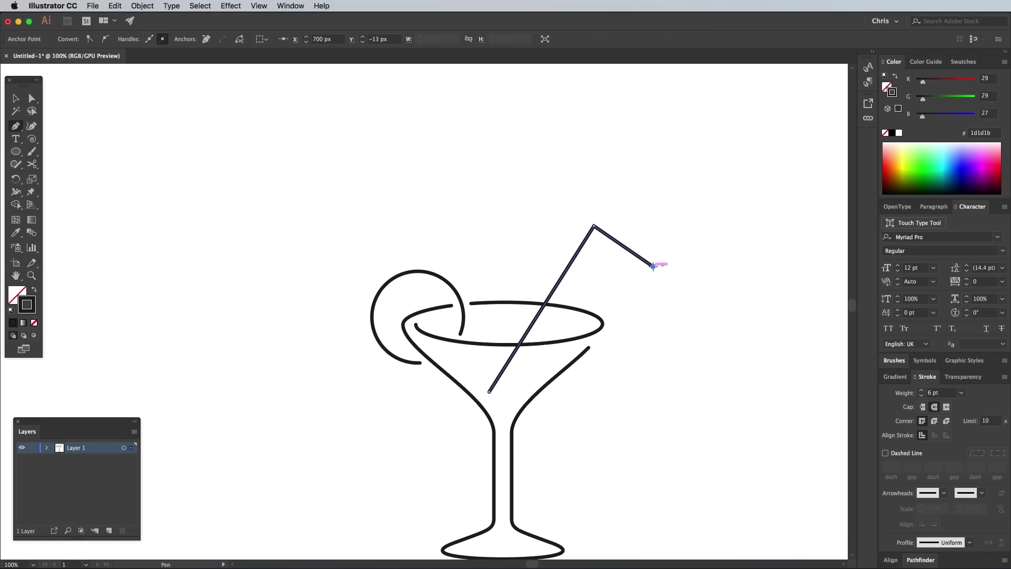
Apply a Round Corners effect with a 40 px radius to the straw line's bend
{"action": "key", "text": "super+equal"}
{"action": "key", "text": "super+equal"}
{"action": "scroll", "coordinate": [654, 266], "scroll_direction": "left", "scroll_amount": 8}
{"action": "scroll", "coordinate": [655, 266], "scroll_direction": "down", "scroll_amount": 4}
{"action": "key", "text": "v"}
{"action": "left_click", "coordinate": [232, 6]}
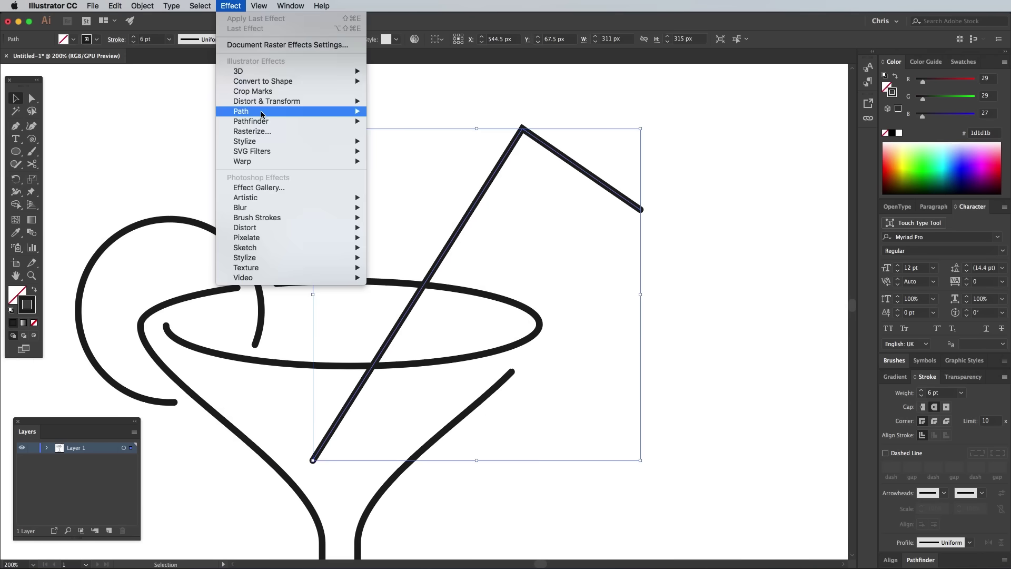
{"action": "mouse_move", "coordinate": [268, 143]}
{"action": "left_click", "coordinate": [412, 183]}
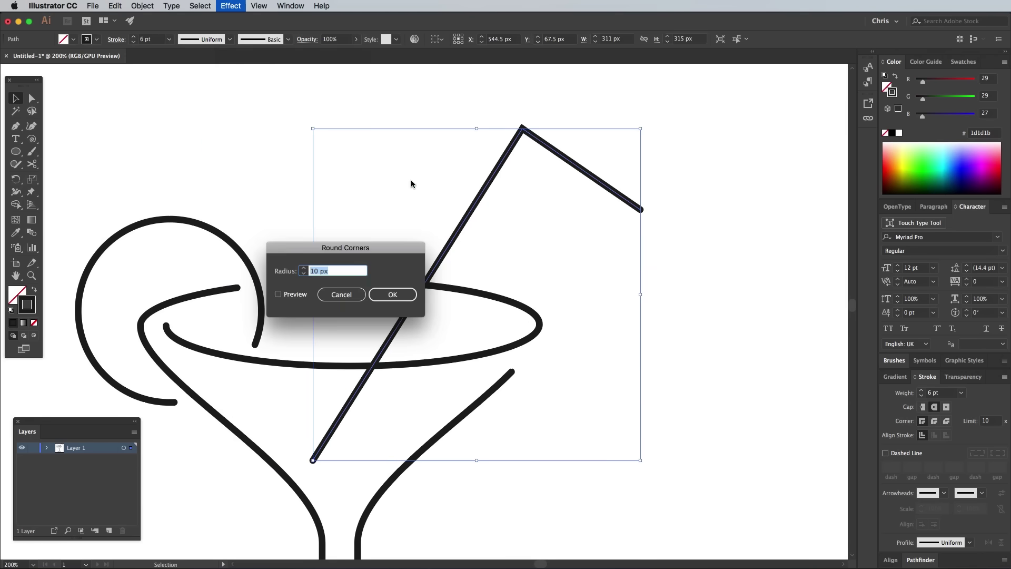
{"action": "left_click", "coordinate": [306, 296]}
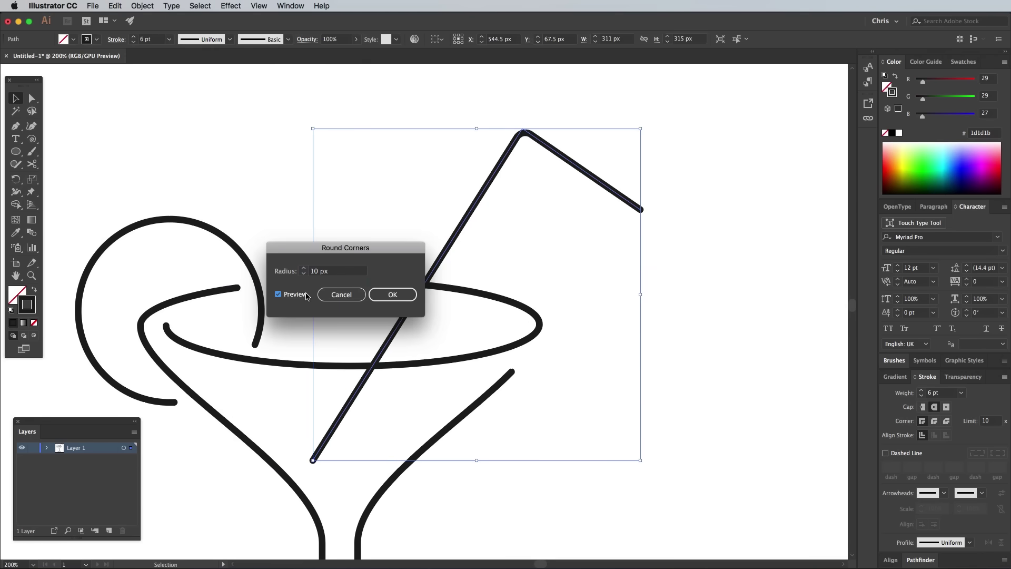
{"action": "left_click", "coordinate": [339, 273]}
{"action": "key", "text": "shift+Up"}
{"action": "key", "text": "shift+Up"}
{"action": "key", "text": "shift+Up"}
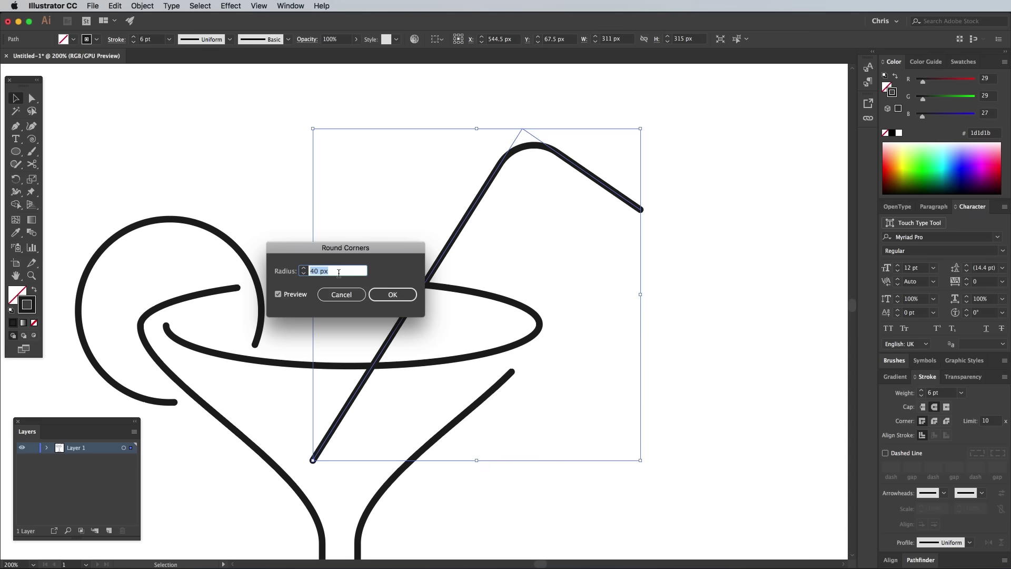
{"action": "left_click", "coordinate": [394, 295]}
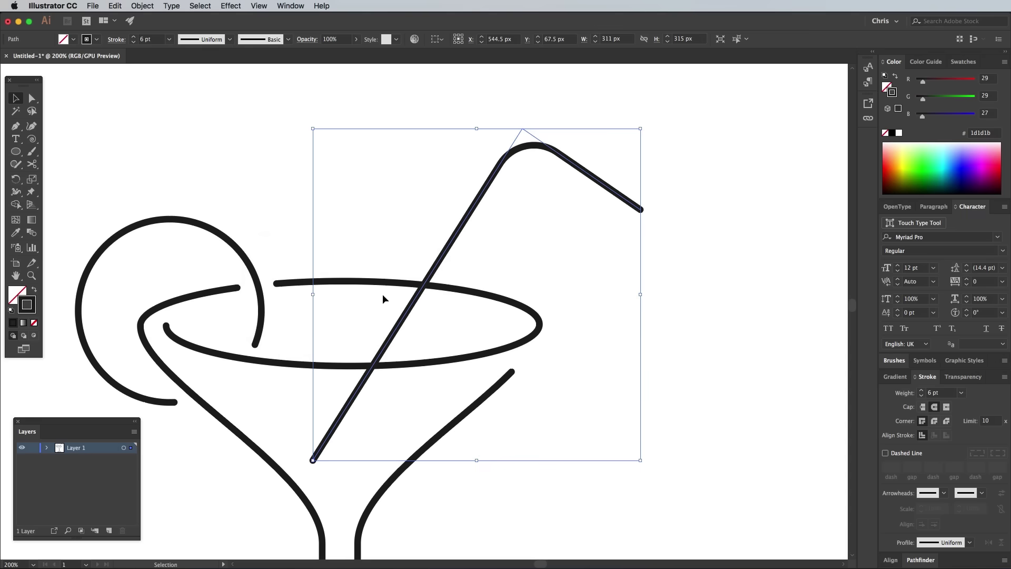
Offset the straw path by 7 px with Miter joins and a miter limit of 4
{"action": "left_click", "coordinate": [142, 9]}
{"action": "mouse_move", "coordinate": [179, 232]}
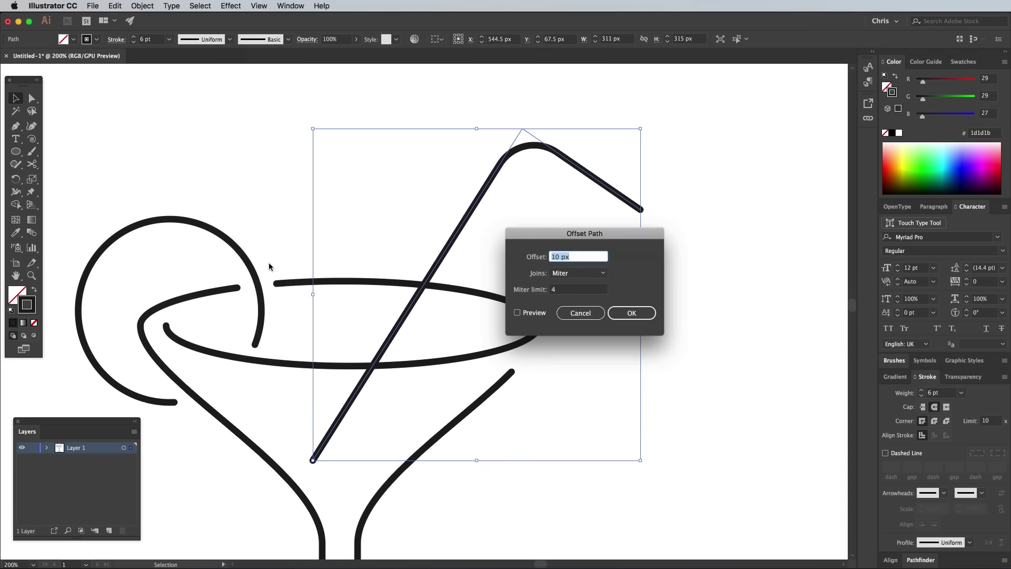
{"action": "left_click", "coordinate": [534, 313]}
{"action": "left_click", "coordinate": [567, 257]}
{"action": "key", "text": "Down"}
{"action": "key", "text": "Down"}
{"action": "key", "text": "Down"}
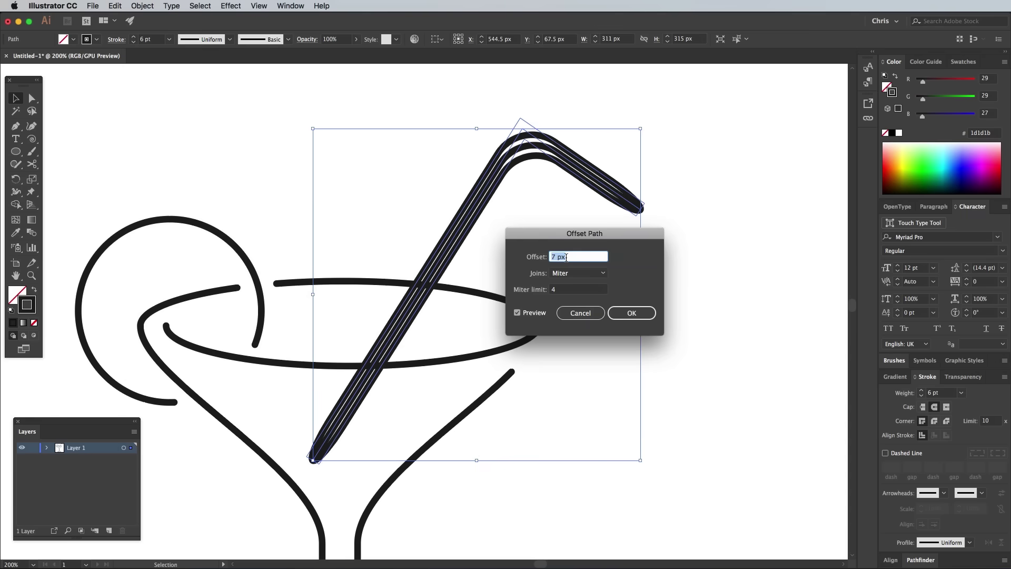
{"action": "left_click", "coordinate": [632, 313]}
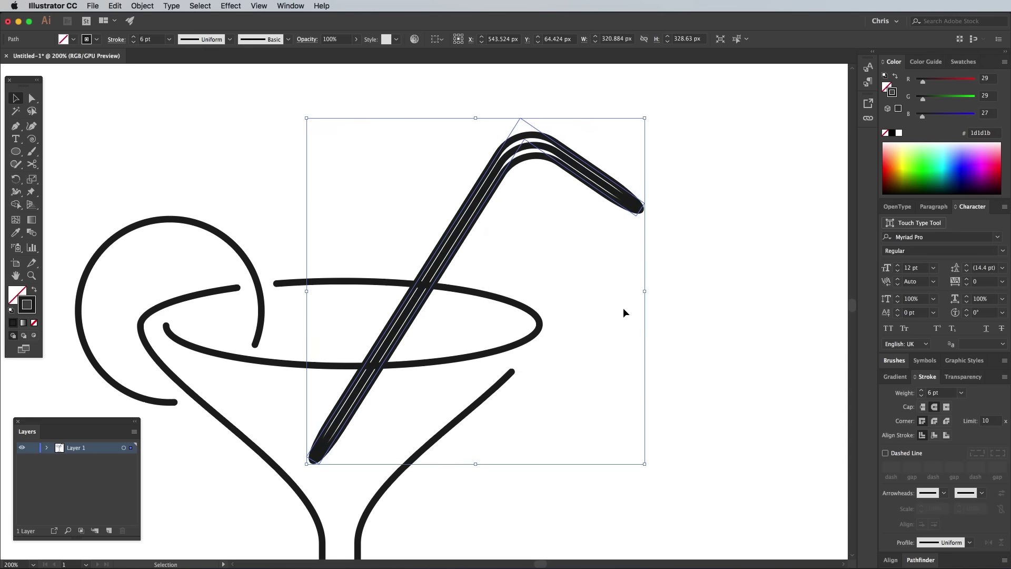
Expand the appearance of the offset straw outline and delete the original centre line
{"action": "left_click", "coordinate": [141, 6]}
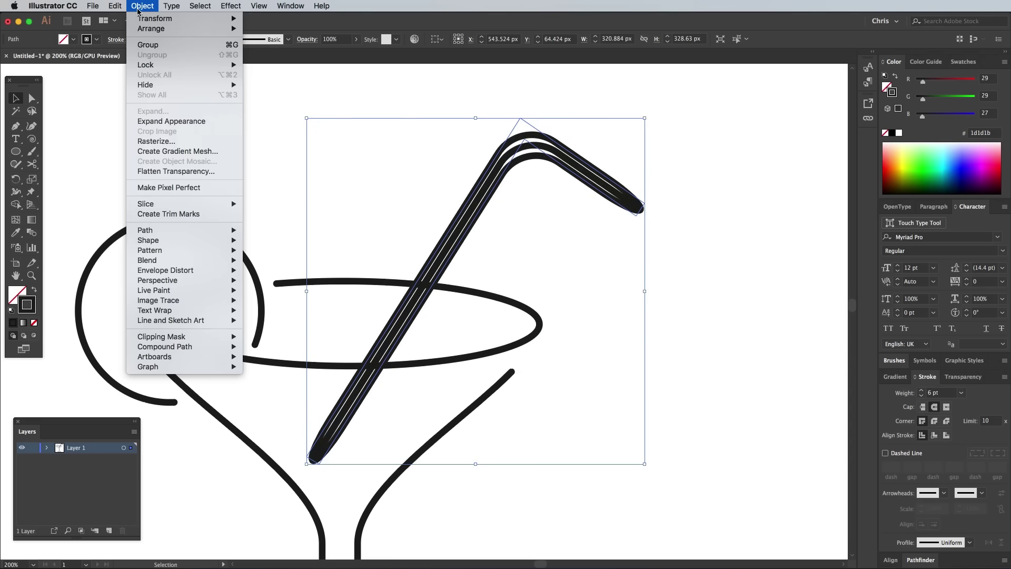
{"action": "left_click", "coordinate": [180, 121]}
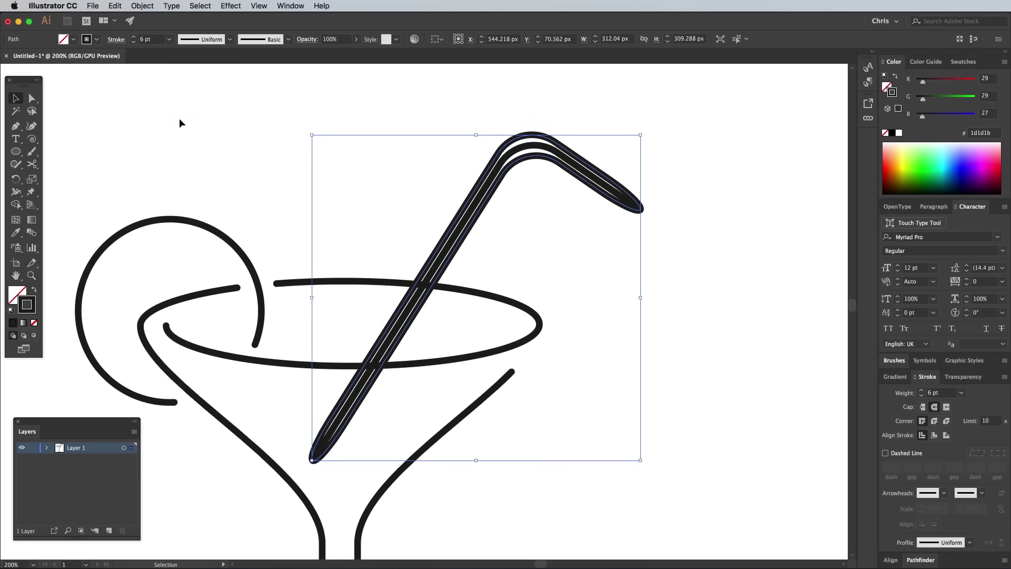
{"action": "left_click", "coordinate": [526, 146]}
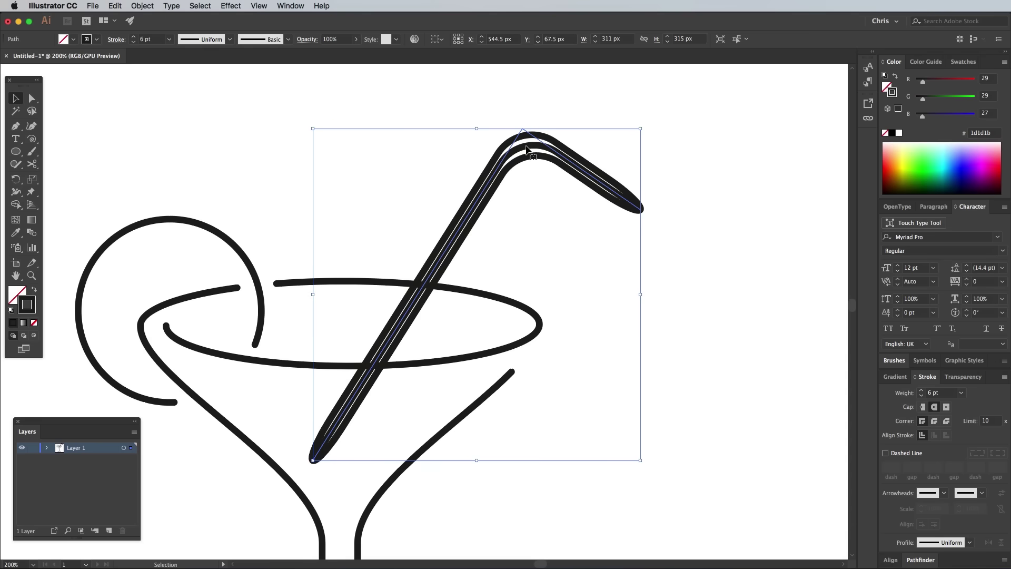
{"action": "key", "text": "cmd+shift+a"}
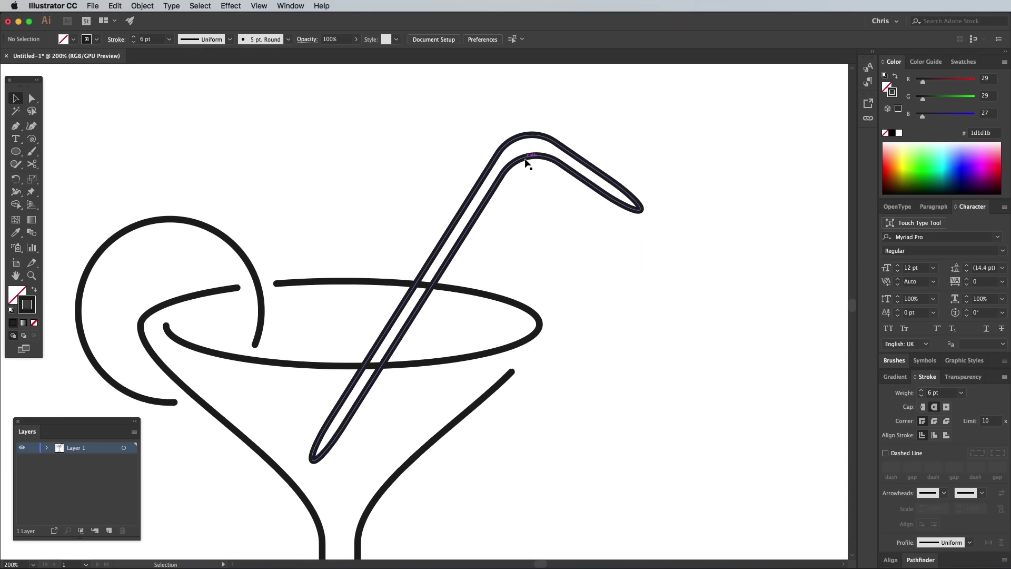
Cut both sides of the straw outline near its lower end with the Scissors tool and delete the tapered tip
{"action": "left_click", "coordinate": [526, 162]}
{"action": "left_click", "coordinate": [32, 164]}
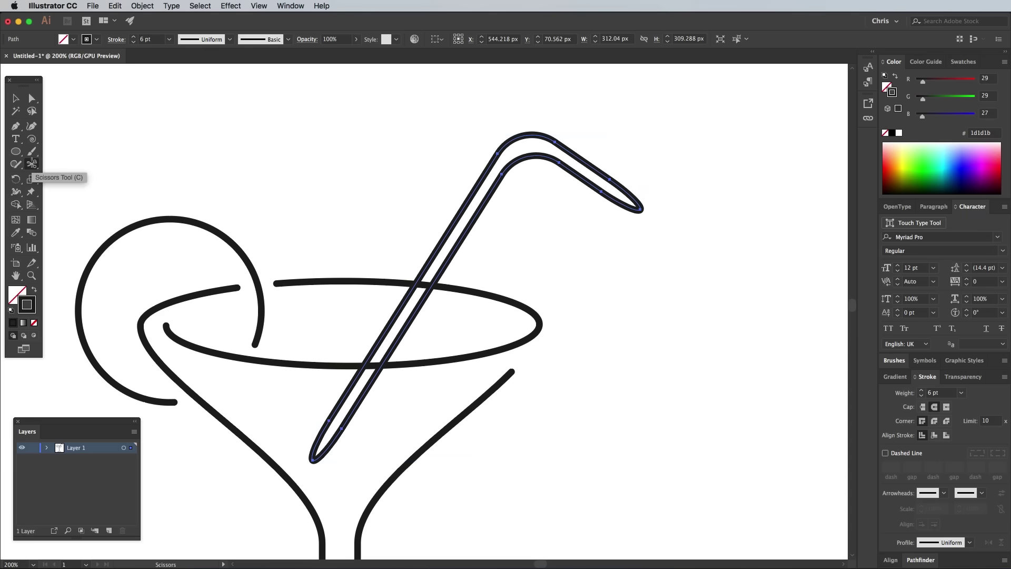
{"action": "left_click", "coordinate": [329, 421]}
{"action": "left_click", "coordinate": [341, 428]}
{"action": "key", "text": "Delete"}
{"action": "key", "text": "Delete"}
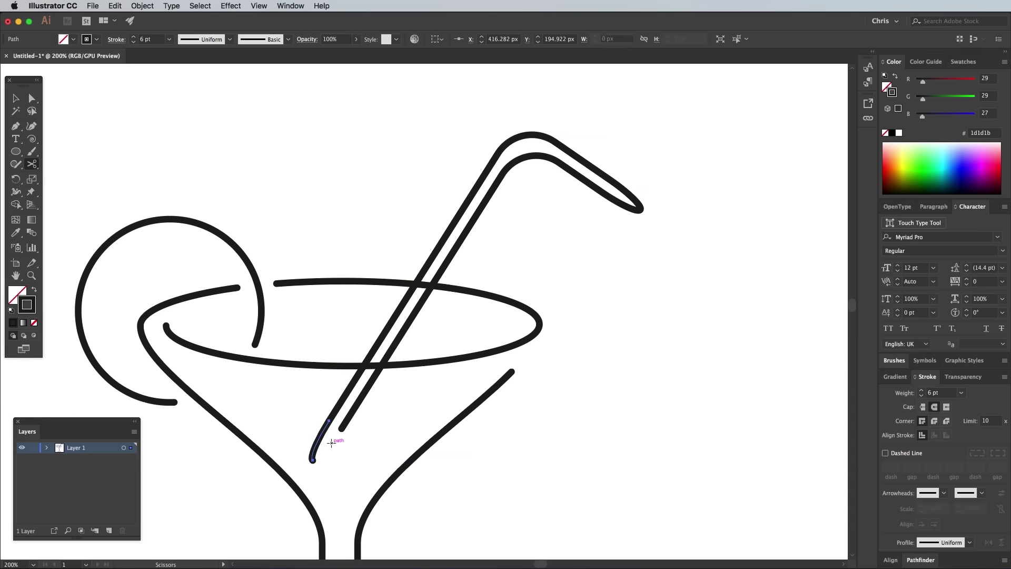
Cut off the tapered upper tip of the straw and join its two open ends with a straight Pen segment
{"action": "left_click", "coordinate": [605, 194]}
{"action": "left_click", "coordinate": [612, 180]}
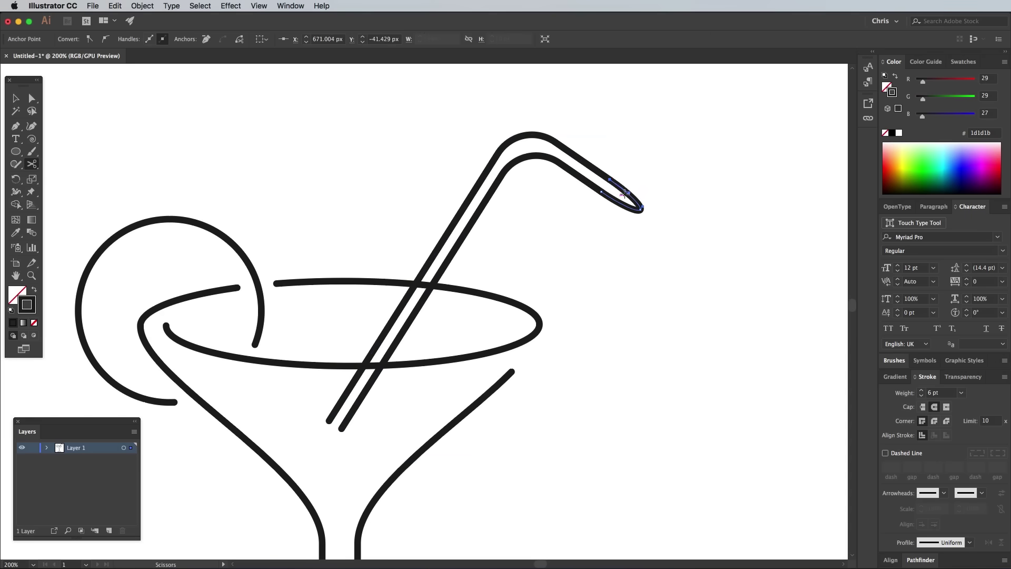
{"action": "key", "text": "Delete"}
{"action": "left_click", "coordinate": [15, 126]}
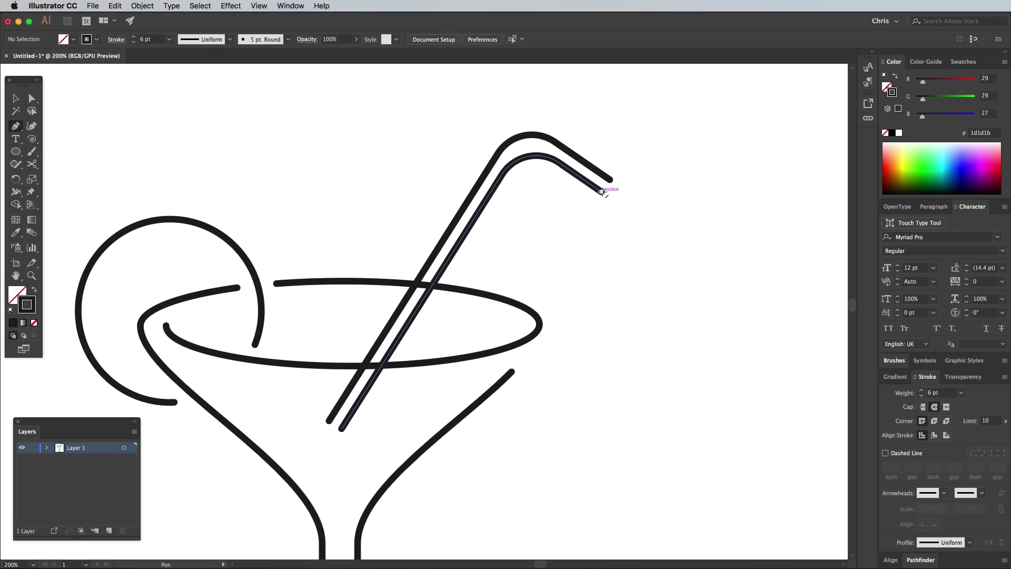
{"action": "left_click", "coordinate": [603, 193]}
{"action": "left_click", "coordinate": [611, 180]}
Round the corners of the straw's closed upper end with an 8 px Round Corners effect
{"action": "left_click", "coordinate": [231, 6]}
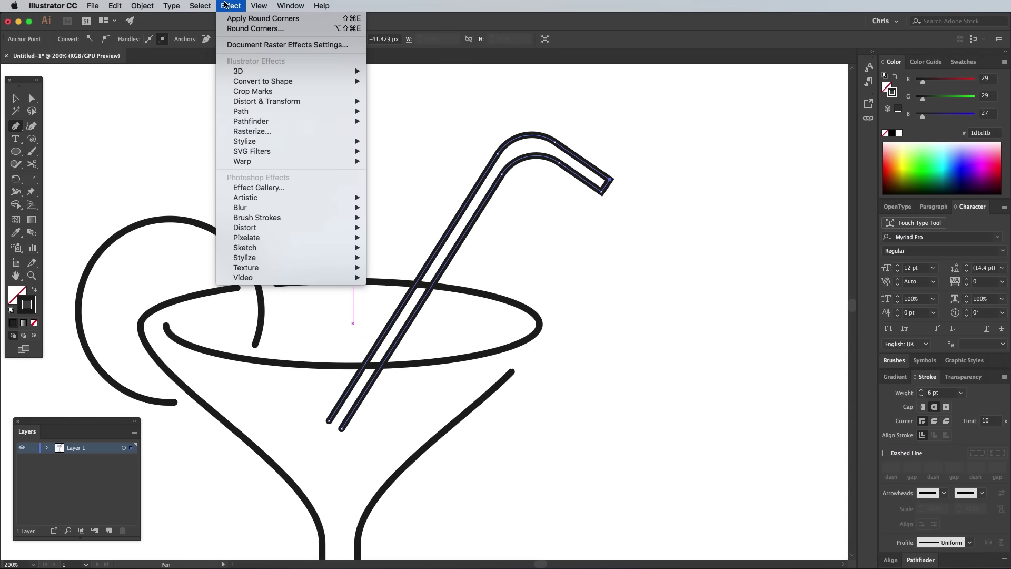
{"action": "mouse_move", "coordinate": [295, 142]}
{"action": "left_click", "coordinate": [406, 181]}
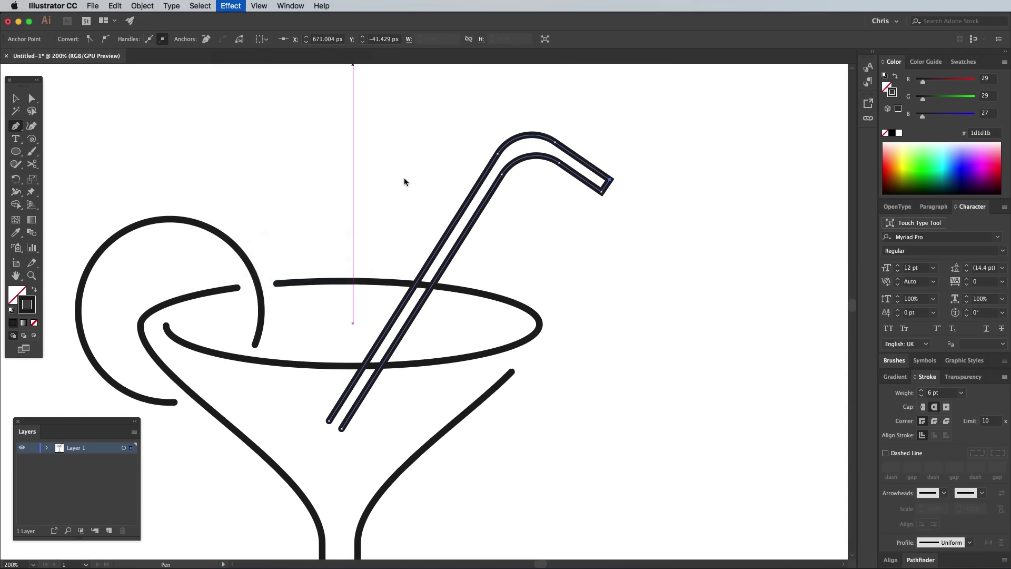
{"action": "left_click", "coordinate": [279, 294]}
{"action": "left_click", "coordinate": [314, 272]}
{"action": "key", "text": "shift+Down"}
{"action": "key", "text": "shift+Down"}
{"action": "key", "text": "shift+Down"}
{"action": "key", "text": "shift+Down"}
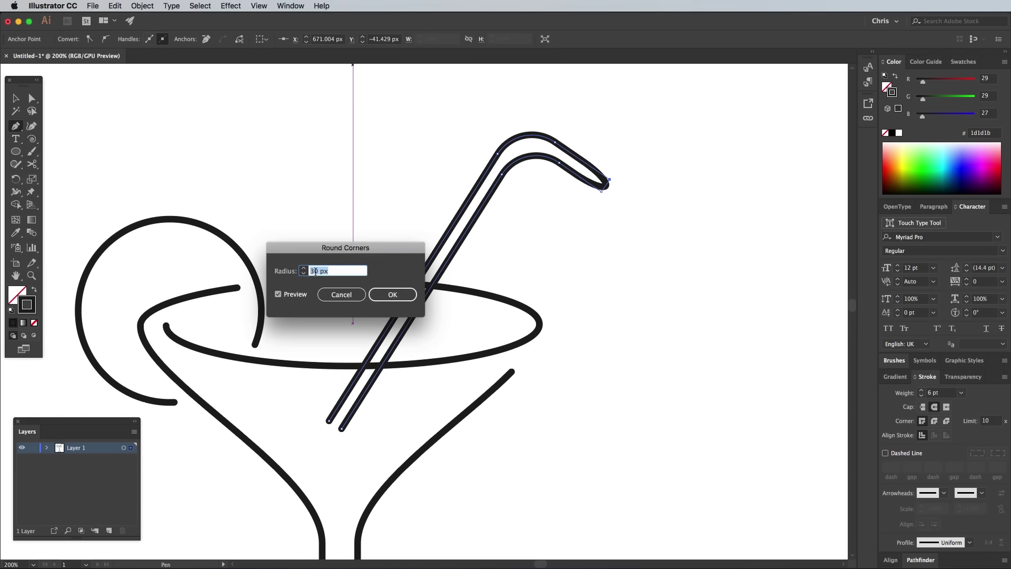
{"action": "key", "text": "shift+Up"}
{"action": "key", "text": "Down"}
{"action": "left_click", "coordinate": [393, 295]}
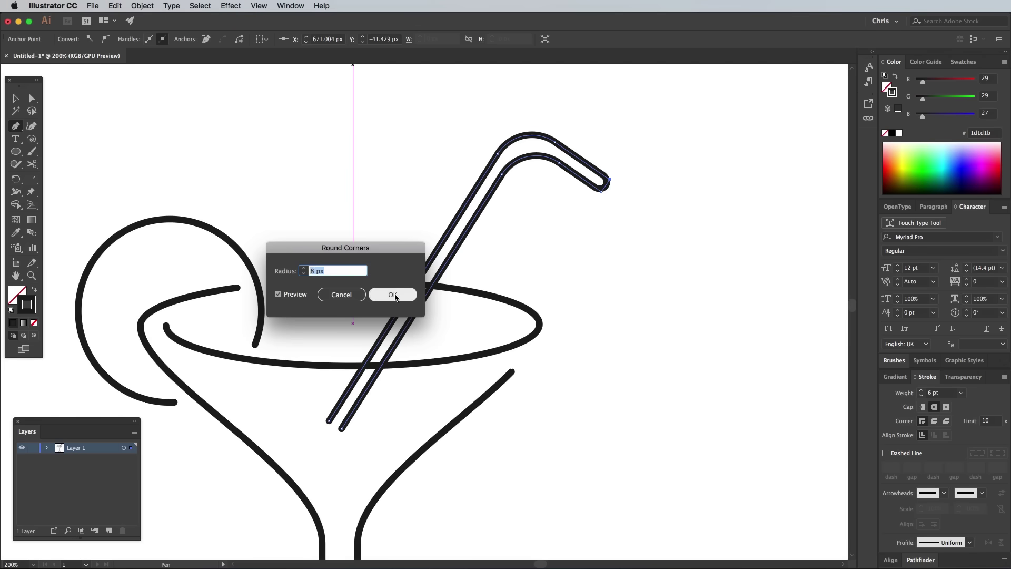
Lengthen the straw by moving its two lower end points about 22 px left and 34 px down into the bowl
{"action": "left_click", "coordinate": [31, 98]}
{"action": "left_click_drag", "start_coordinate": [565, 270], "coordinate": [629, 216]}
{"action": "left_click", "coordinate": [393, 367]}
{"action": "left_click_drag", "start_coordinate": [407, 376], "coordinate": [384, 412]}
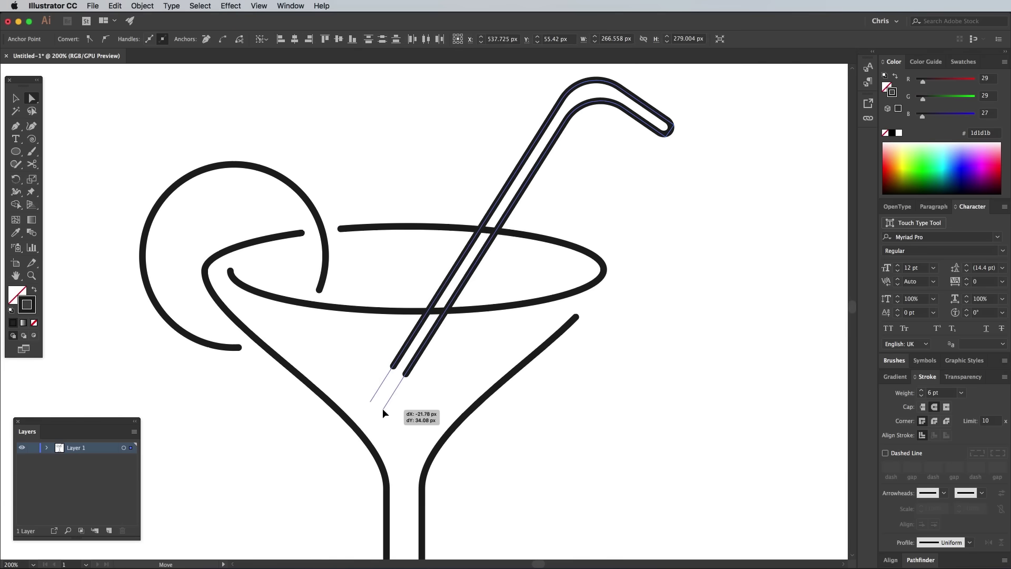
{"action": "left_click", "coordinate": [664, 406]}
Cut the back rim on both sides of the straw with the Scissors tool and delete the piece crossing it
{"action": "left_click", "coordinate": [33, 165]}
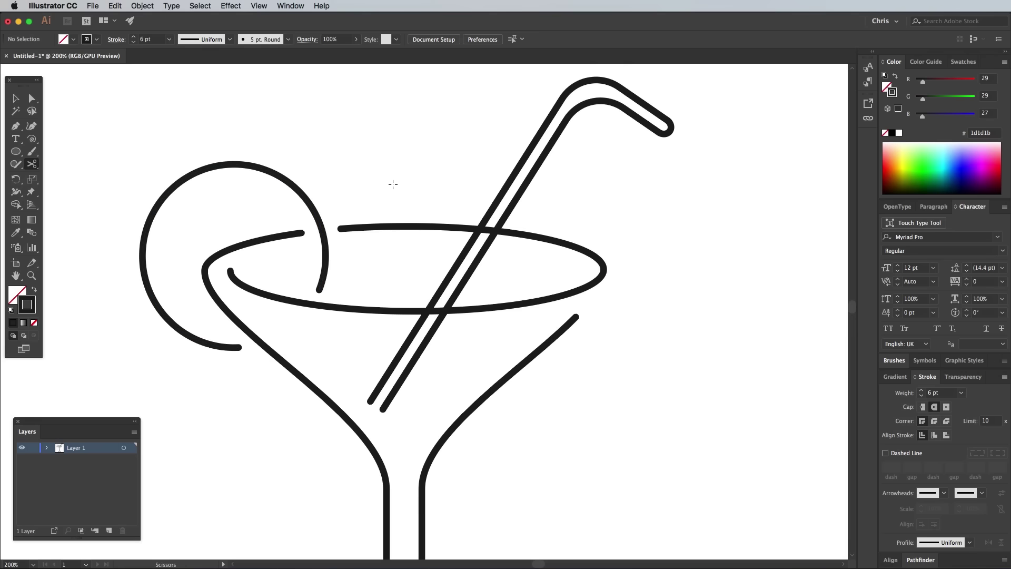
{"action": "left_click", "coordinate": [459, 226]}
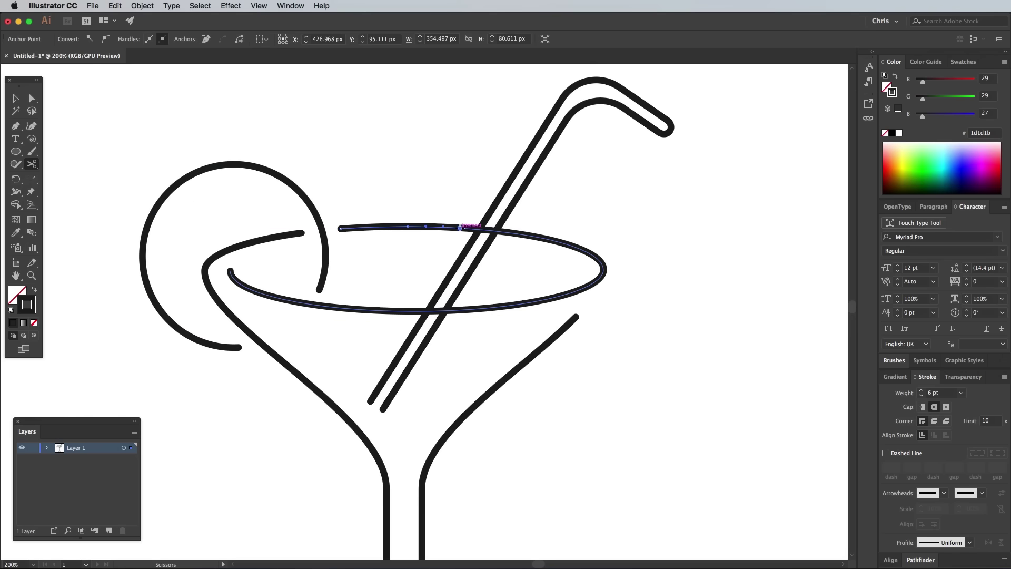
{"action": "left_click", "coordinate": [515, 233]}
{"action": "key", "text": "Delete"}
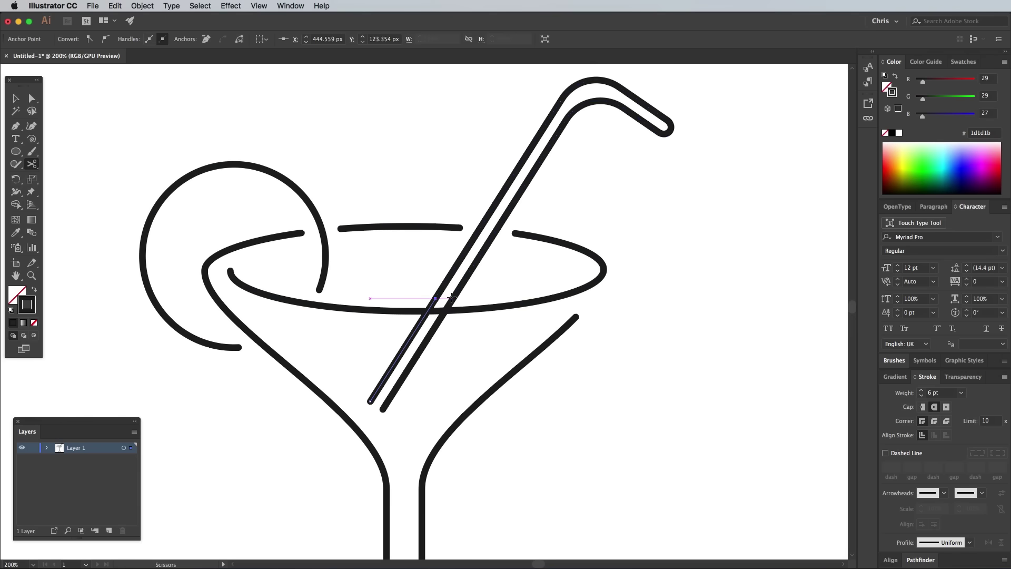
Cut both straw lines just above and below the front rim with the Scissors tool and delete the pieces crossing it
{"action": "left_click", "coordinate": [418, 325]}
{"action": "left_click", "coordinate": [424, 315], "text": "super"}
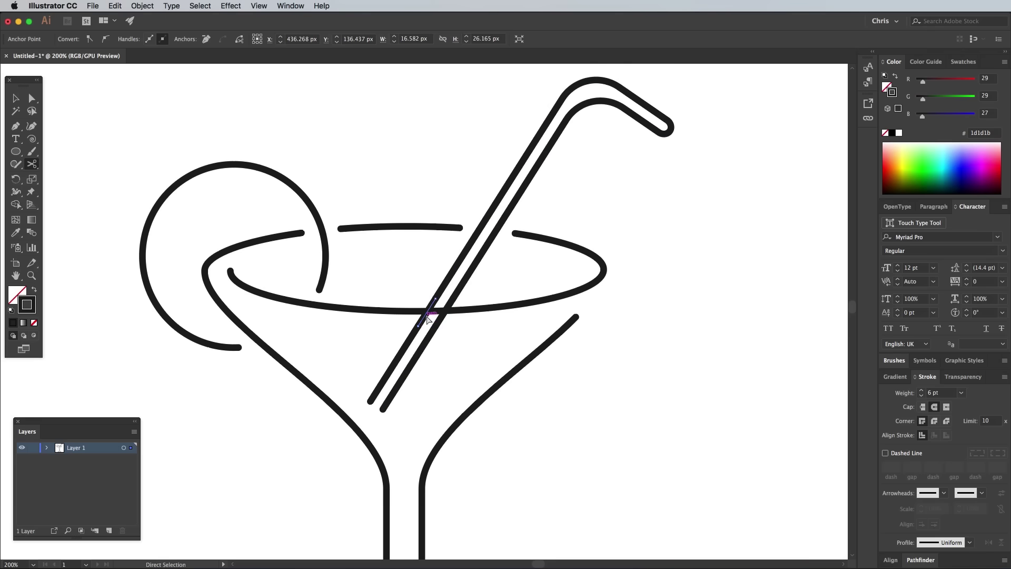
{"action": "key", "text": "Delete"}
{"action": "key", "text": "Delete"}
{"action": "left_click", "coordinate": [441, 317], "text": "super"}
{"action": "key", "text": "Delete"}
{"action": "key", "text": "super+shift+a"}
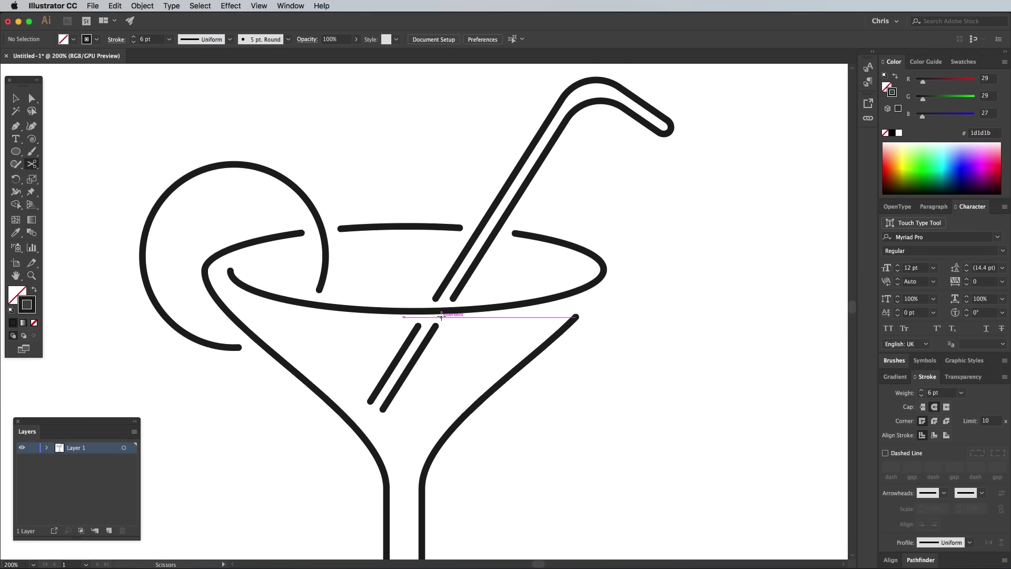
Add the text "PARTY!" beside the glass stem and scale it up to about 113 pt
{"action": "key", "text": "t"}
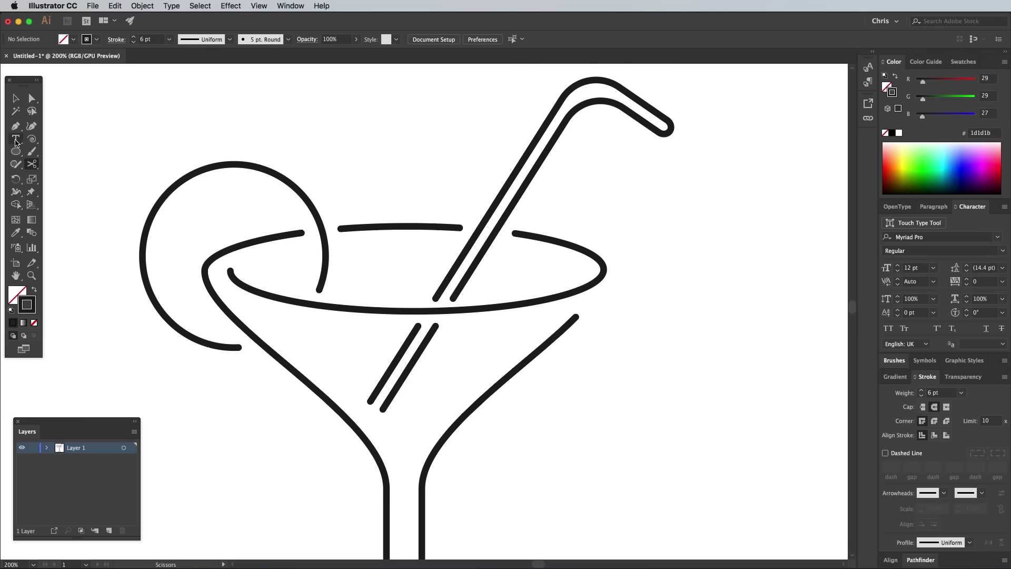
{"action": "key", "text": "super+minus"}
{"action": "scroll", "coordinate": [366, 234], "scroll_direction": "down", "scroll_amount": 3}
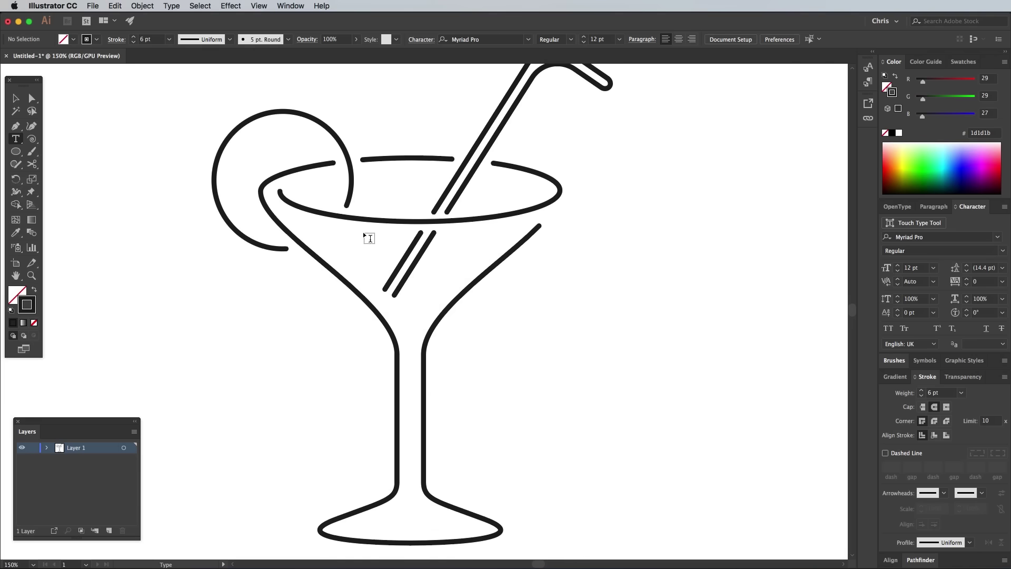
{"action": "left_click", "coordinate": [532, 353]}
{"action": "type", "text": "PARTY!"}
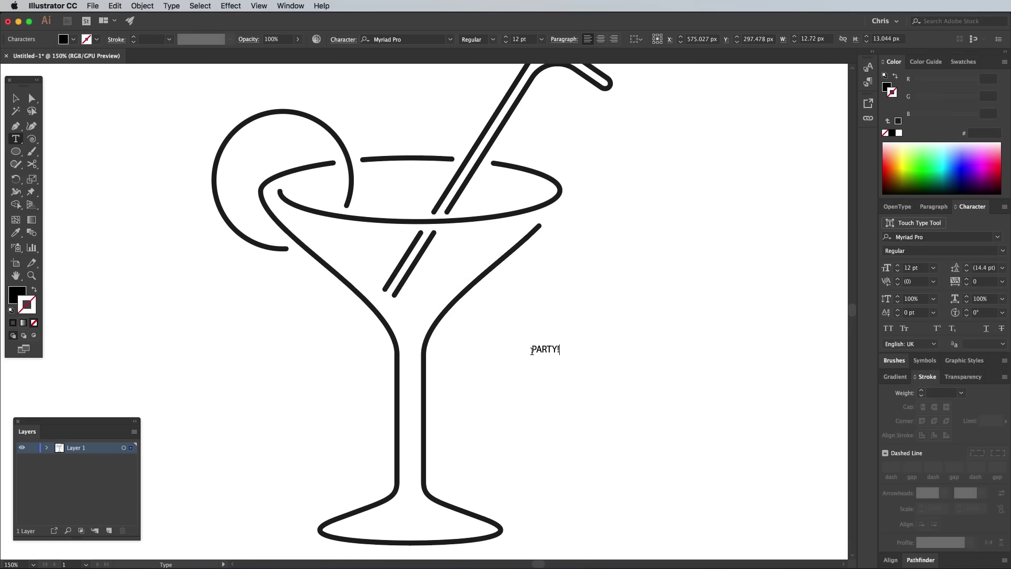
{"action": "left_click", "coordinate": [14, 99]}
{"action": "left_click_drag", "start_coordinate": [563, 358], "coordinate": [673, 420]}
Set the text to Bold Italic and convert it to outlines
{"action": "left_click", "coordinate": [493, 38]}
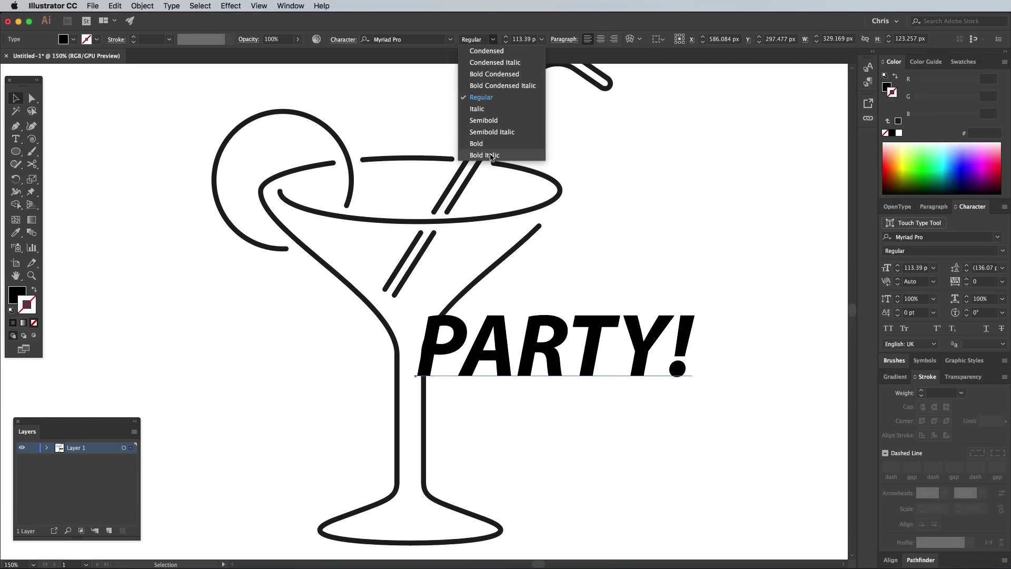
{"action": "left_click", "coordinate": [489, 155]}
{"action": "right_click", "coordinate": [549, 348]}
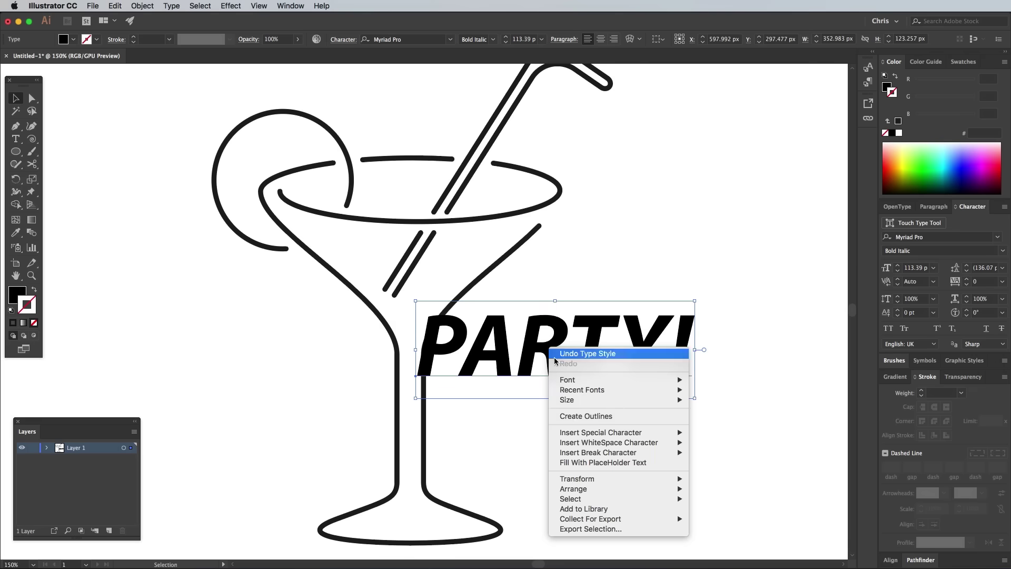
{"action": "left_click", "coordinate": [583, 416]}
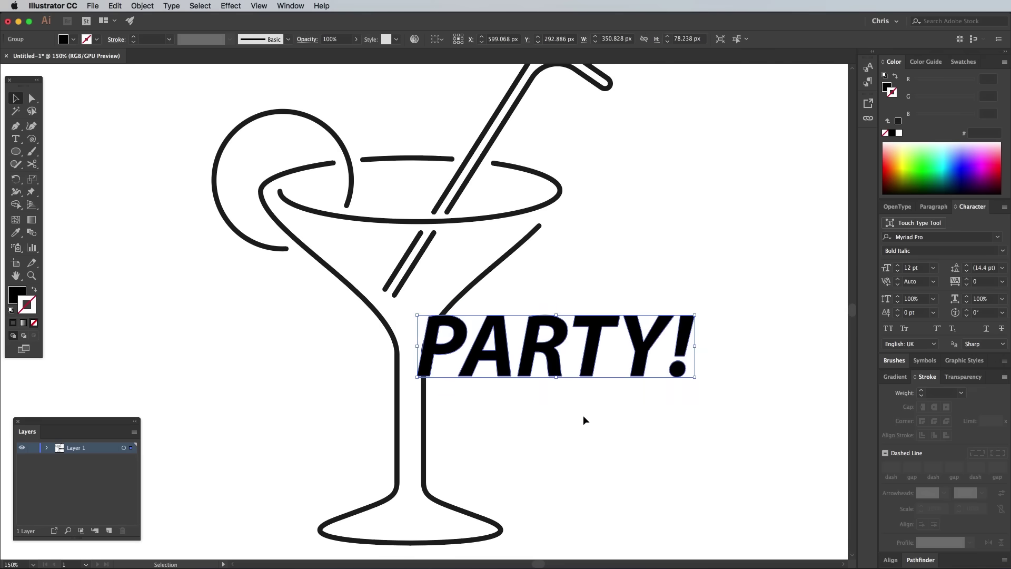
Swap the lettering's black fill to the stroke and give it a 6 pt weight with round caps and round corners
{"action": "left_click", "coordinate": [34, 290]}
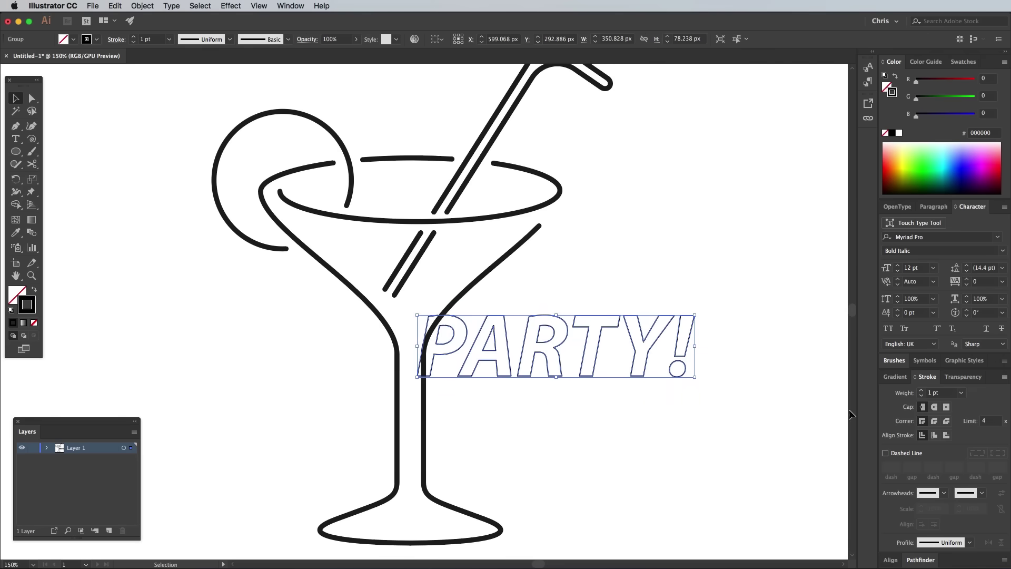
{"action": "left_click", "coordinate": [922, 392]}
{"action": "left_click", "coordinate": [922, 391]}
{"action": "left_click", "coordinate": [922, 391]}
{"action": "left_click", "coordinate": [922, 391]}
{"action": "left_click", "coordinate": [922, 391]}
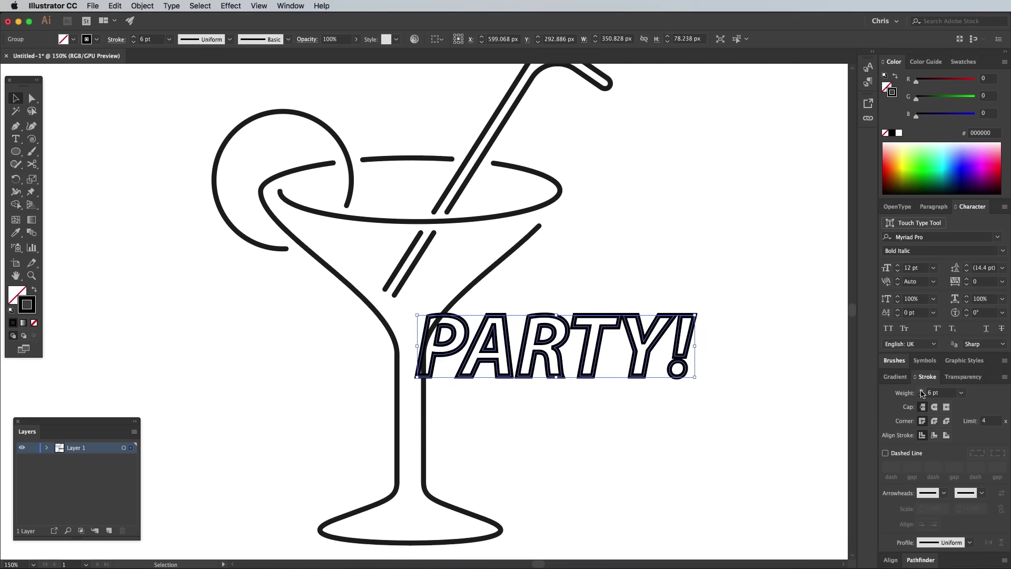
{"action": "left_click", "coordinate": [936, 421]}
{"action": "left_click", "coordinate": [935, 409]}
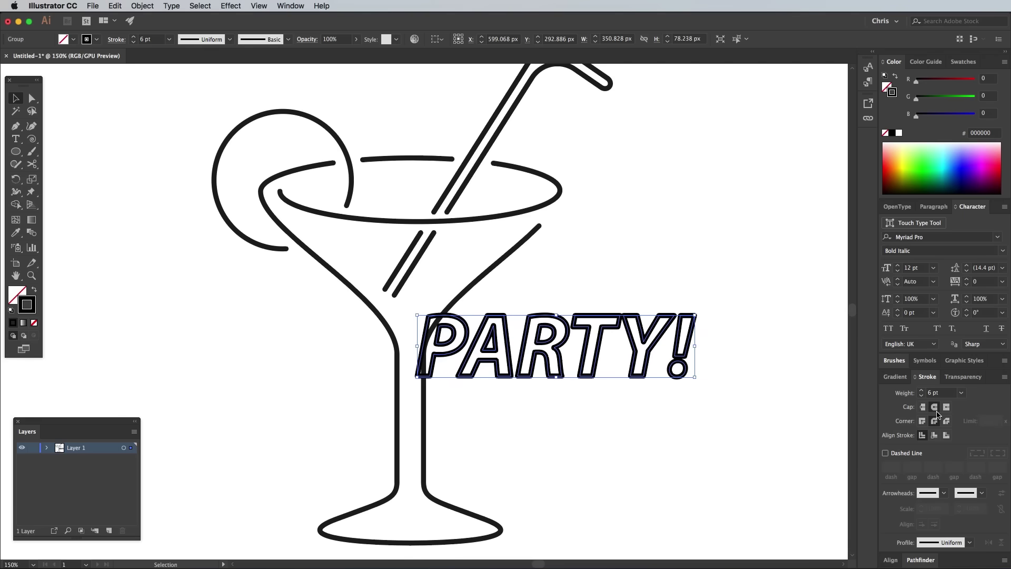
Move the outlined lettering down and to the right, clear of the glass stem
{"action": "left_click_drag", "start_coordinate": [547, 368], "coordinate": [596, 399]}
{"action": "key", "text": "super+plus"}
{"action": "key", "text": "super+plus"}
{"action": "key", "text": "super+plus"}
{"action": "scroll", "coordinate": [596, 398], "scroll_direction": "left", "scroll_amount": 5}
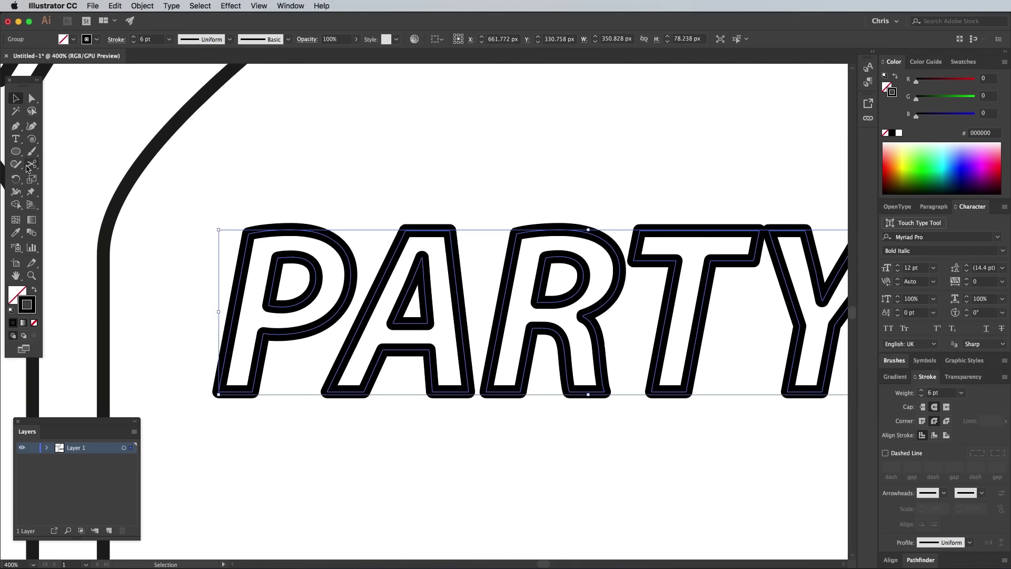
{"action": "key", "text": "c"}
{"action": "left_click", "coordinate": [224, 373]}
{"action": "key", "text": "super+z"}
{"action": "left_click", "coordinate": [221, 384]}
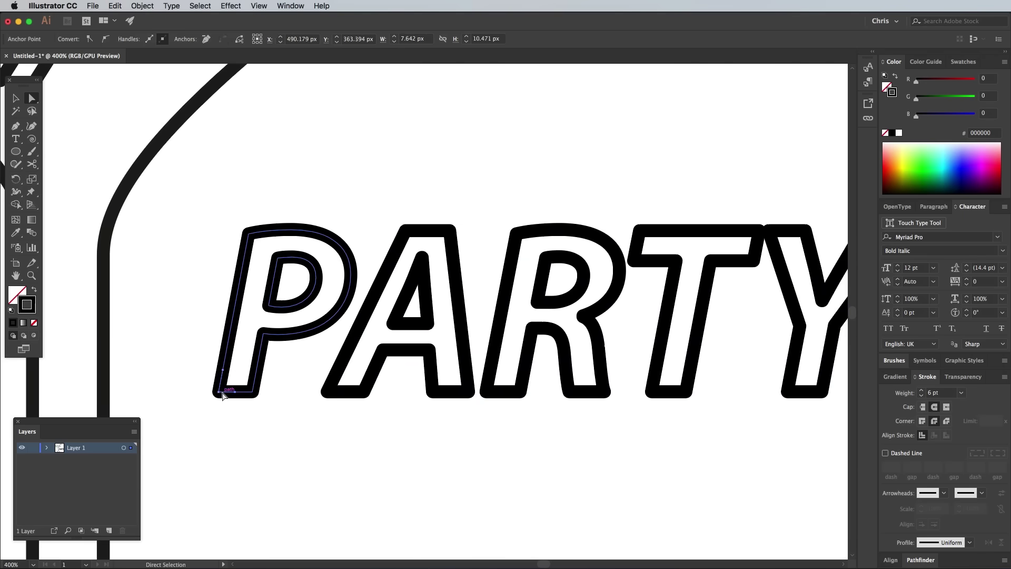
{"action": "key", "text": "super+z"}
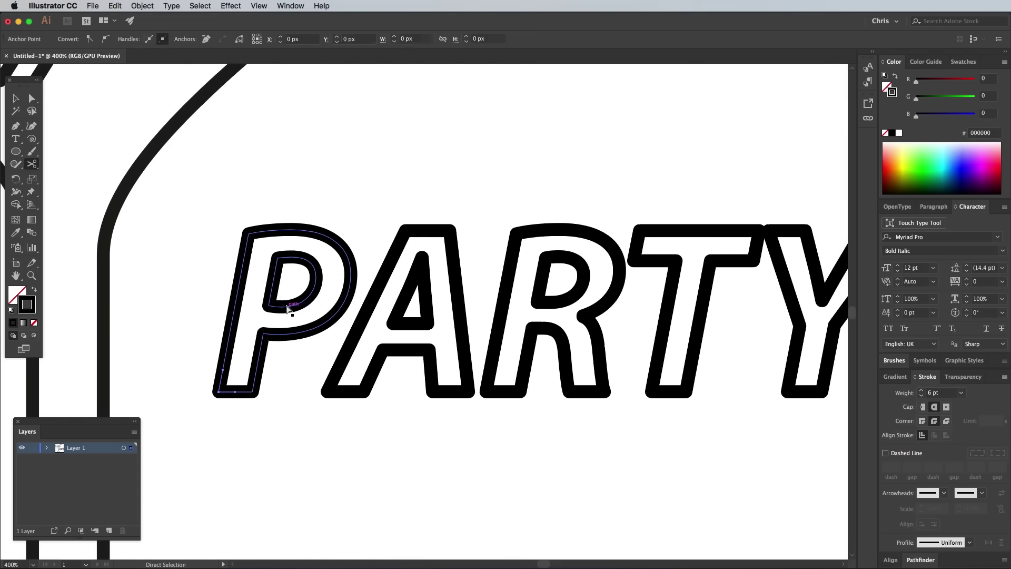
Cut gaps in the P and A at the left leg's lower-right corner and the counter's lower-left corner, deleting the cut pieces
{"action": "left_click", "coordinate": [256, 373]}
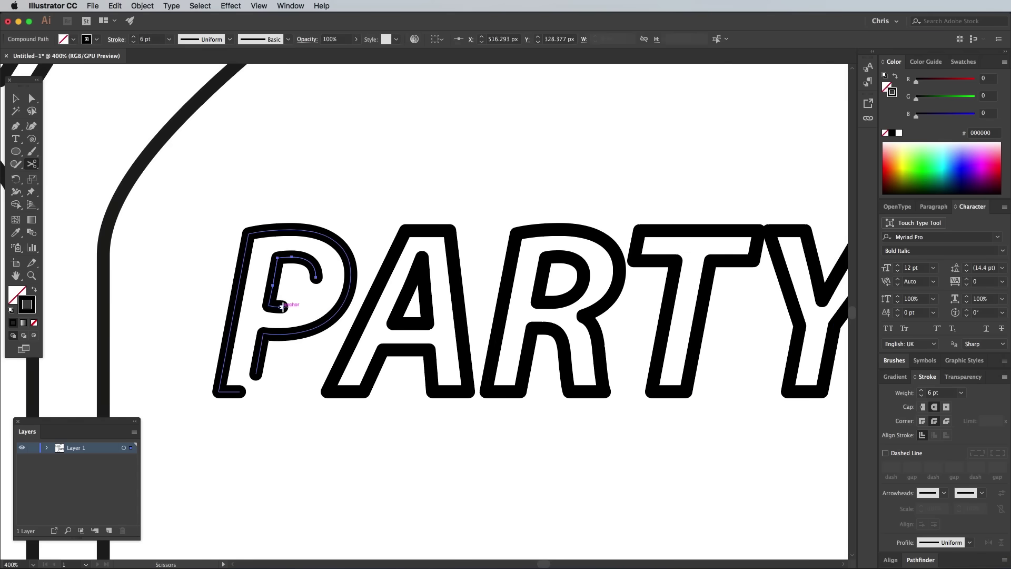
{"action": "left_click", "coordinate": [274, 307]}
{"action": "left_click", "coordinate": [363, 386]}
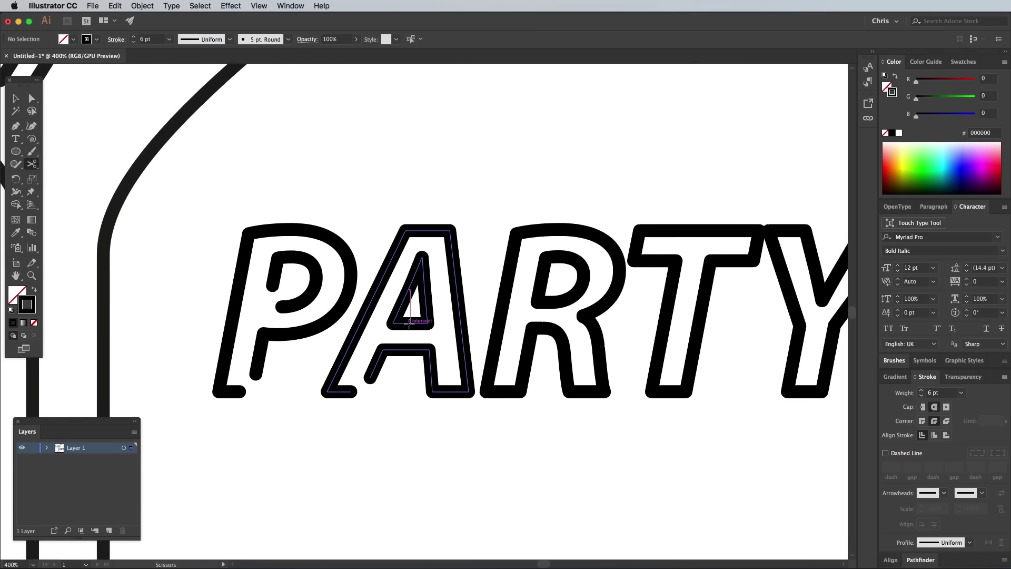
{"action": "left_click", "coordinate": [404, 309]}
Cut out the R's left-leg lower-right corner and its counter's lower-left corner with the Scissors tool
{"action": "left_click", "coordinate": [505, 391]}
{"action": "left_click", "coordinate": [524, 372]}
{"action": "key", "text": "Delete"}
{"action": "left_click", "coordinate": [551, 302]}
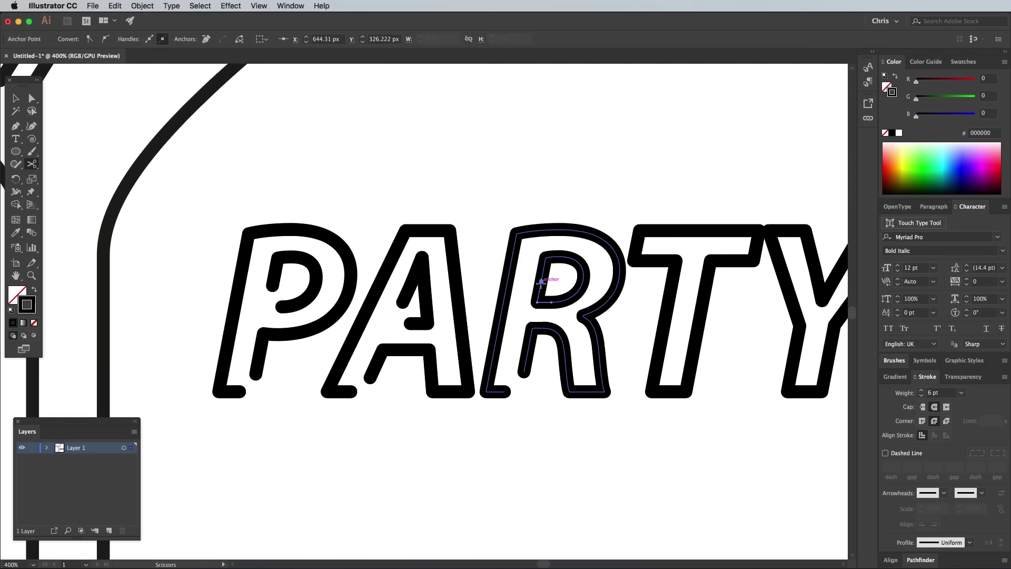
{"action": "left_click", "coordinate": [541, 283]}
{"action": "key", "text": "Delete"}
Cut gaps at the lower-right corners of the T and Y stems and in the exclamation mark's bar and dot
{"action": "left_click", "coordinate": [672, 391]}
{"action": "left_click", "coordinate": [691, 366]}
{"action": "left_click", "coordinate": [655, 388]}
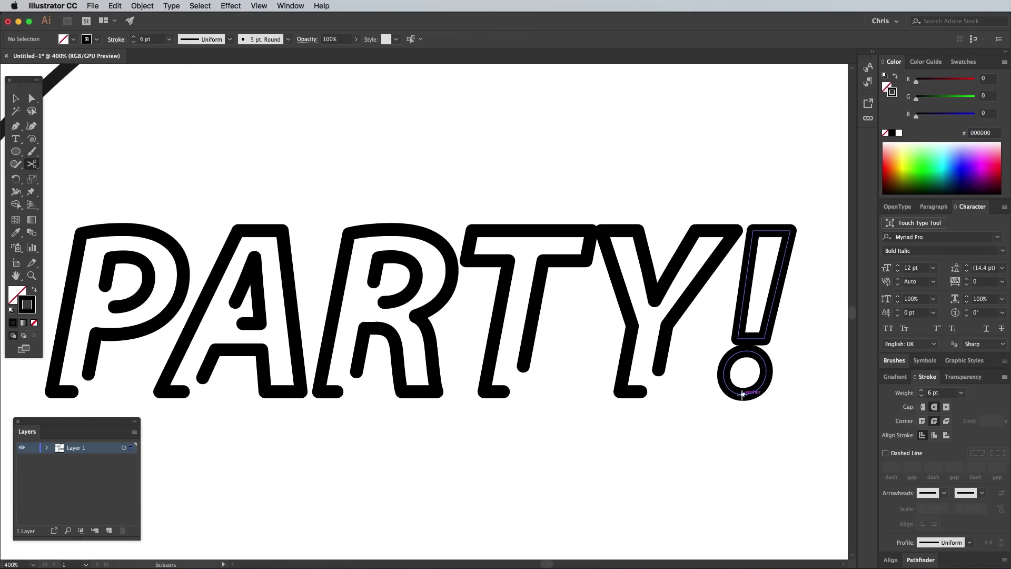
{"action": "left_click", "coordinate": [765, 382]}
{"action": "left_click", "coordinate": [740, 318]}
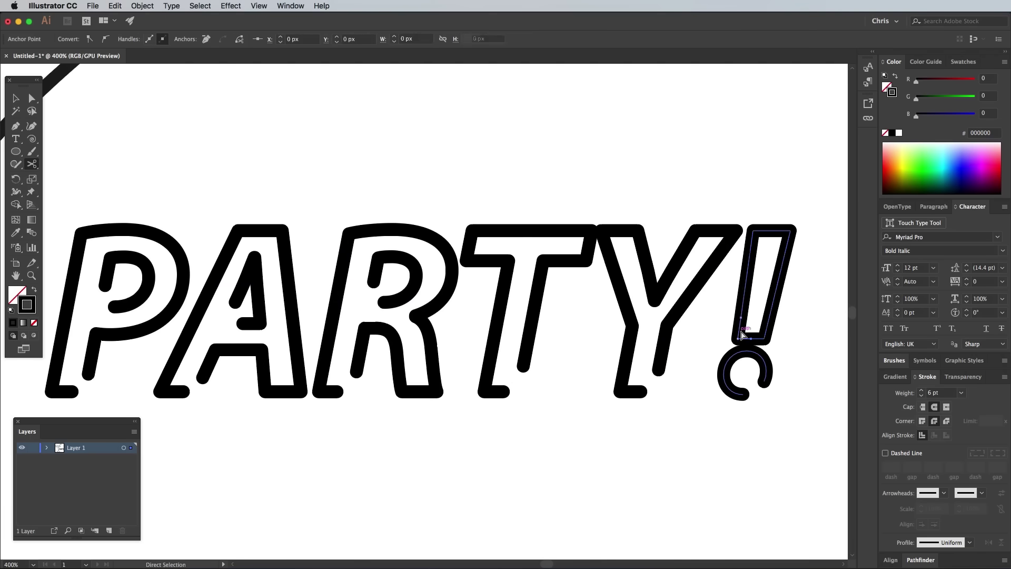
{"action": "key", "text": "super+shift+a"}
Shear the whole lettering group by 10° along the vertical axis
{"action": "key", "text": "super+minus"}
{"action": "key", "text": "super+minus"}
{"action": "key", "text": "super+minus"}
{"action": "scroll", "coordinate": [678, 362], "scroll_direction": "left", "scroll_amount": 4}
{"action": "left_click", "coordinate": [16, 99]}
{"action": "left_click", "coordinate": [449, 299]}
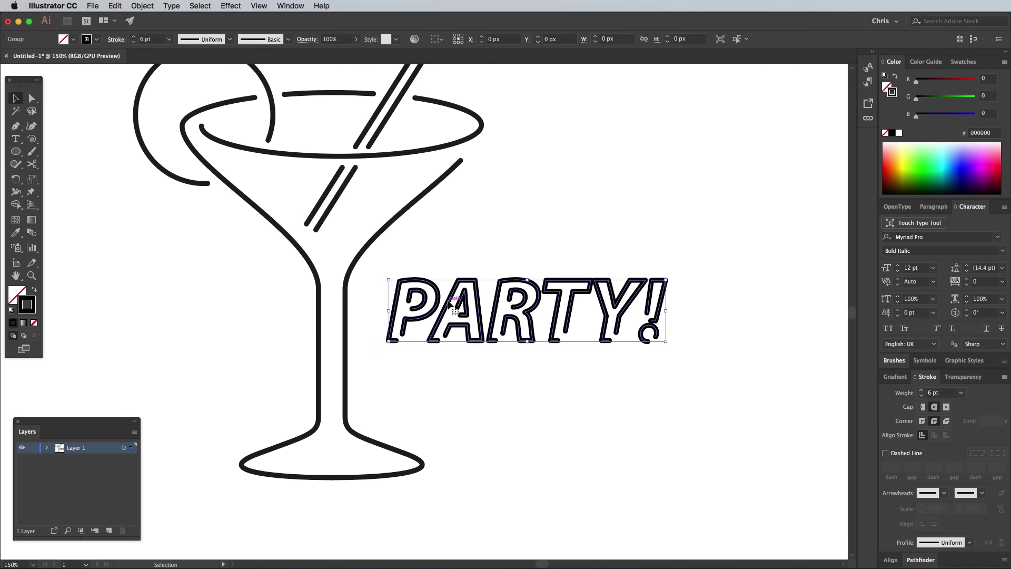
{"action": "left_click", "coordinate": [142, 5]}
{"action": "mouse_move", "coordinate": [208, 17]}
{"action": "left_click", "coordinate": [266, 78]}
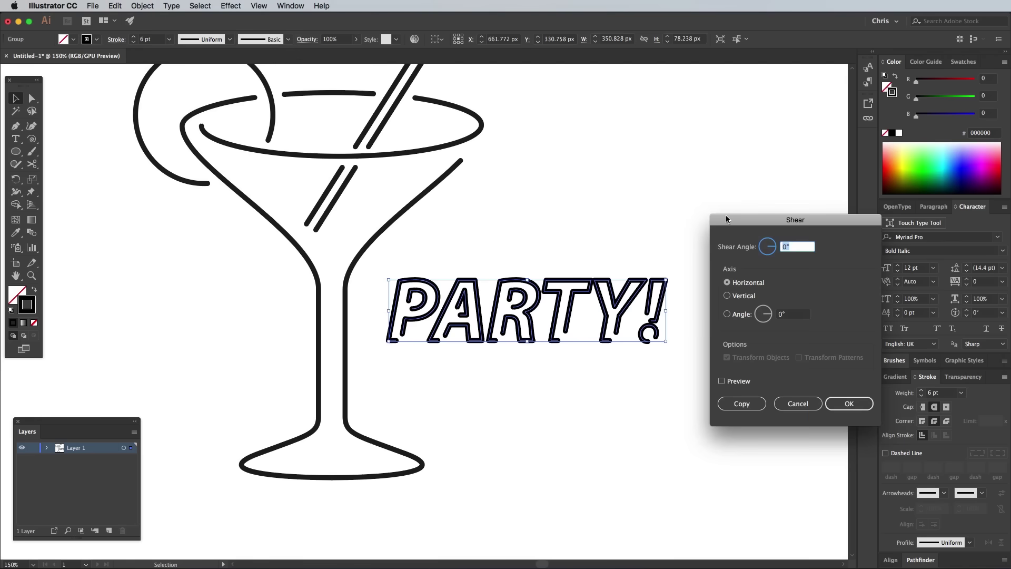
{"action": "left_click", "coordinate": [741, 296]}
{"action": "left_click", "coordinate": [799, 249]}
{"action": "left_click", "coordinate": [747, 380]}
{"action": "left_click", "coordinate": [799, 247]}
{"action": "key", "text": "Up"}
{"action": "key", "text": "Up"}
{"action": "type", "text": "10"}
{"action": "left_click", "coordinate": [845, 405]}
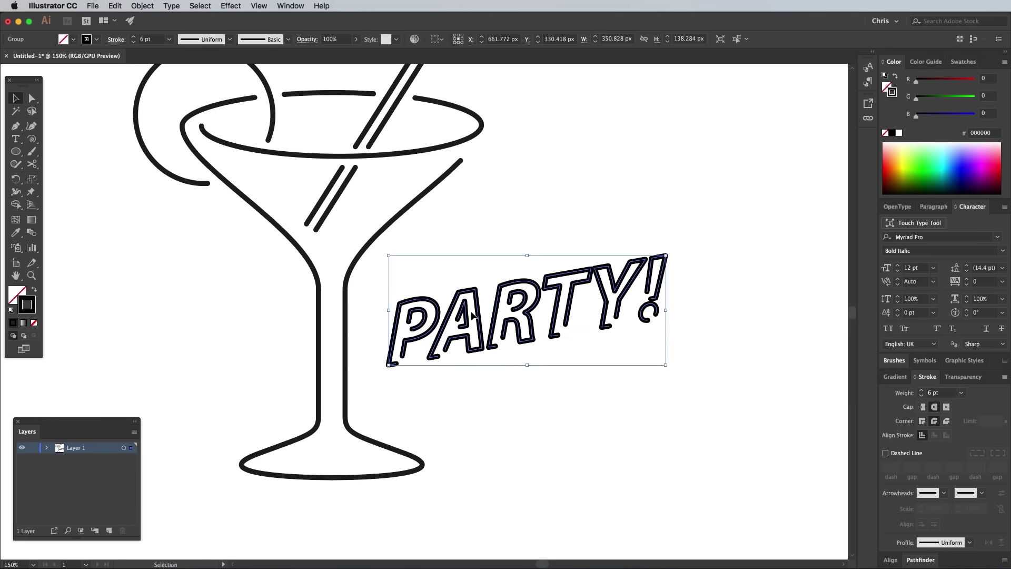
Move the sheared lettering over the glass stem and enlarge it to about 517 px wide
{"action": "left_click_drag", "start_coordinate": [474, 312], "coordinate": [279, 343]}
{"action": "left_click_drag", "start_coordinate": [194, 288], "coordinate": [128, 261]}
{"action": "left_click_drag", "start_coordinate": [347, 243], "coordinate": [425, 330]}
Nudge the enlarged lettering into position so that its R sits across the glass stem
{"action": "key", "text": "shift+Up"}
{"action": "key", "text": "shift+Up"}
{"action": "key", "text": "shift+Up"}
{"action": "key", "text": "shift+Right"}
{"action": "key", "text": "shift+Right"}
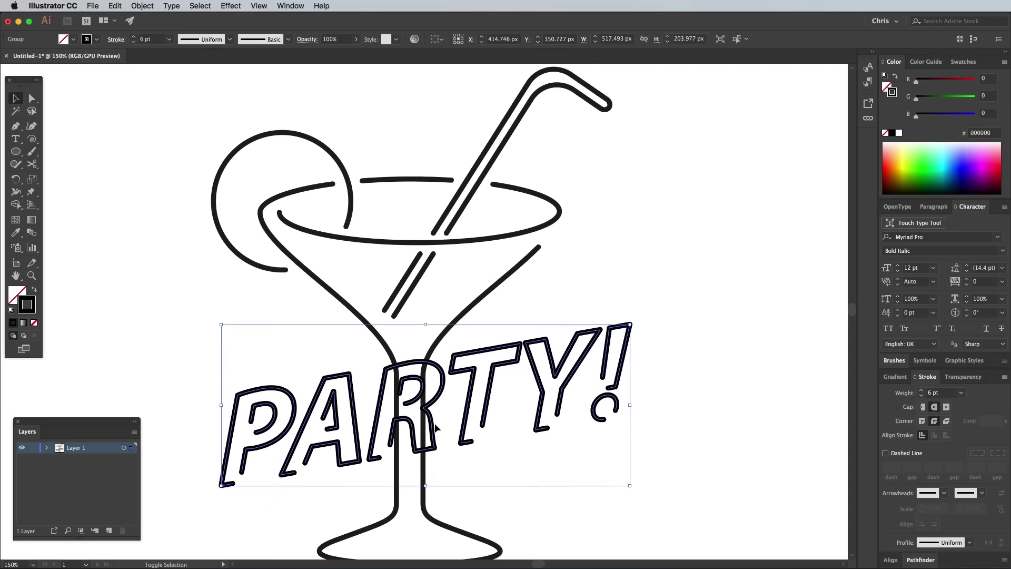
{"action": "key", "text": "shift+Down"}
{"action": "key", "text": "shift+Down"}
{"action": "key", "text": "shift+Left"}
{"action": "key", "text": "Right"}
{"action": "key", "text": "Right"}
{"action": "key", "text": "Right"}
{"action": "key", "text": "Right"}
Cut the stem's left line above the R and between its legs, and delete the piece running through the letter
{"action": "scroll", "coordinate": [431, 349], "scroll_direction": "down", "scroll_amount": 3}
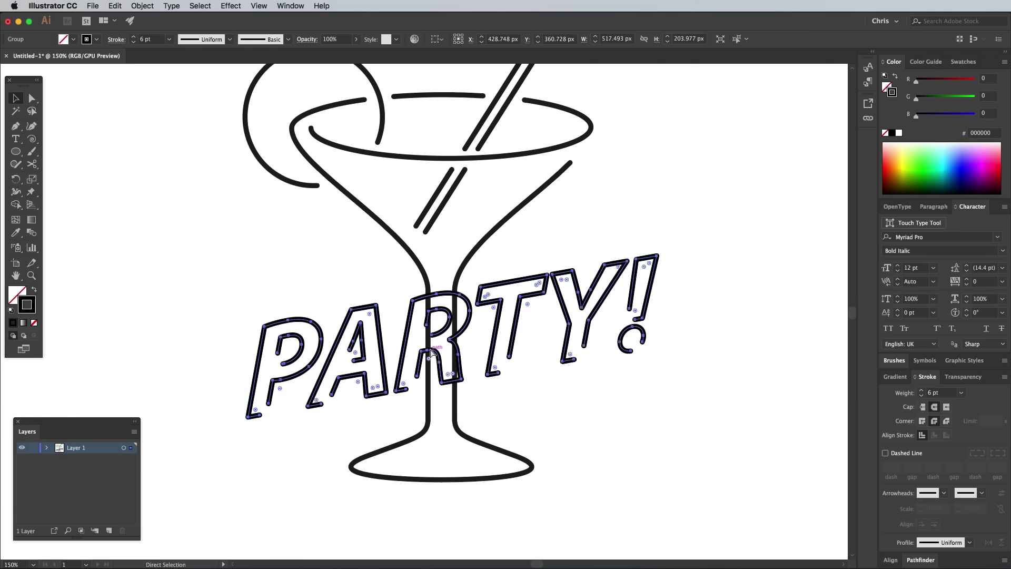
{"action": "key", "text": "super+equal"}
{"action": "key", "text": "super+equal"}
{"action": "left_click_drag", "start_coordinate": [430, 349], "coordinate": [473, 373]}
{"action": "left_click", "coordinate": [32, 164]}
{"action": "left_click", "coordinate": [415, 224], "text": "super"}
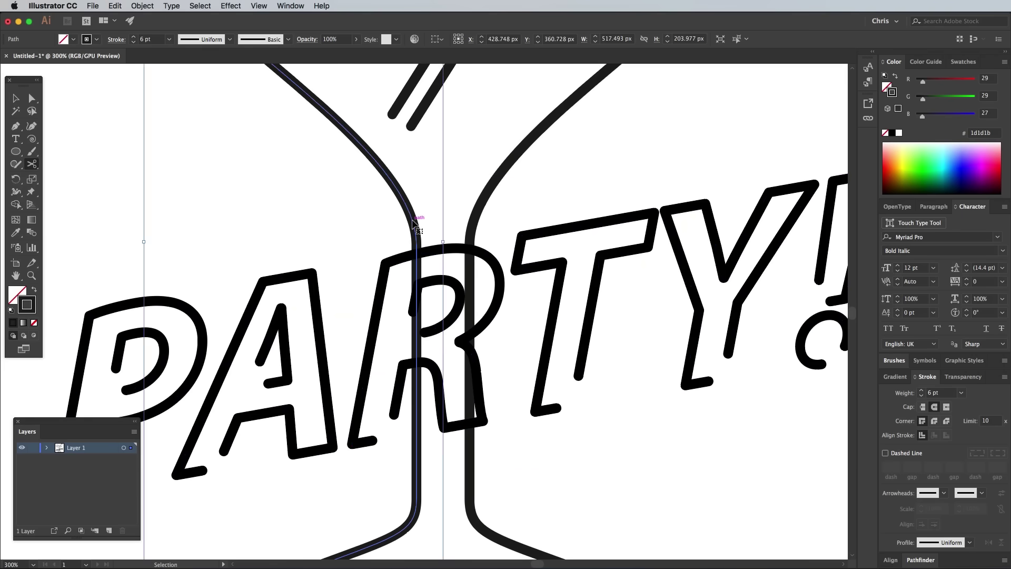
{"action": "left_click", "coordinate": [416, 394]}
{"action": "left_click", "coordinate": [416, 369], "text": "super"}
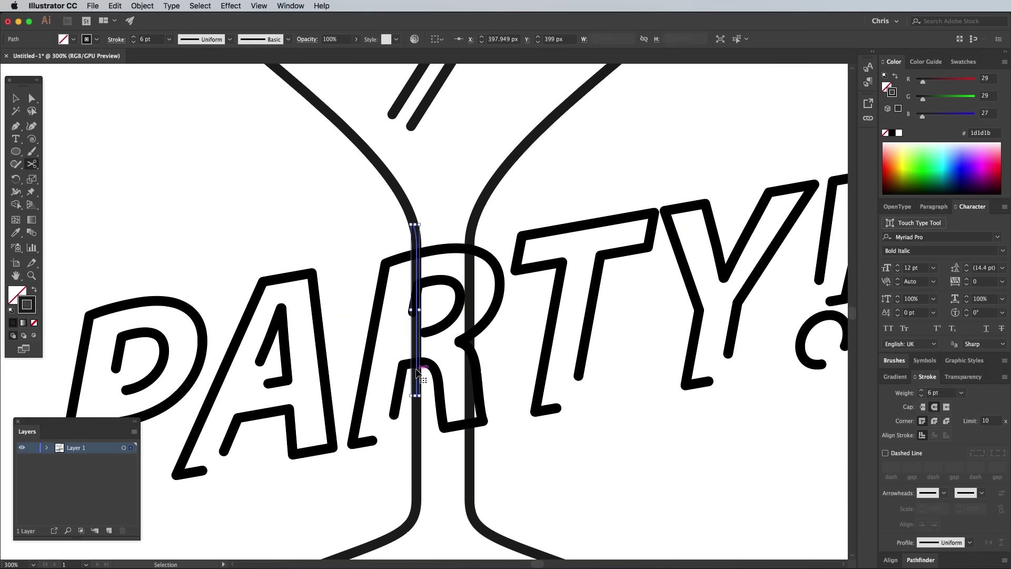
{"action": "key", "text": "Delete"}
Cut the stem's right line just above and below the R and delete the piece between the cuts
{"action": "left_click", "coordinate": [471, 228]}
{"action": "left_click", "coordinate": [470, 448]}
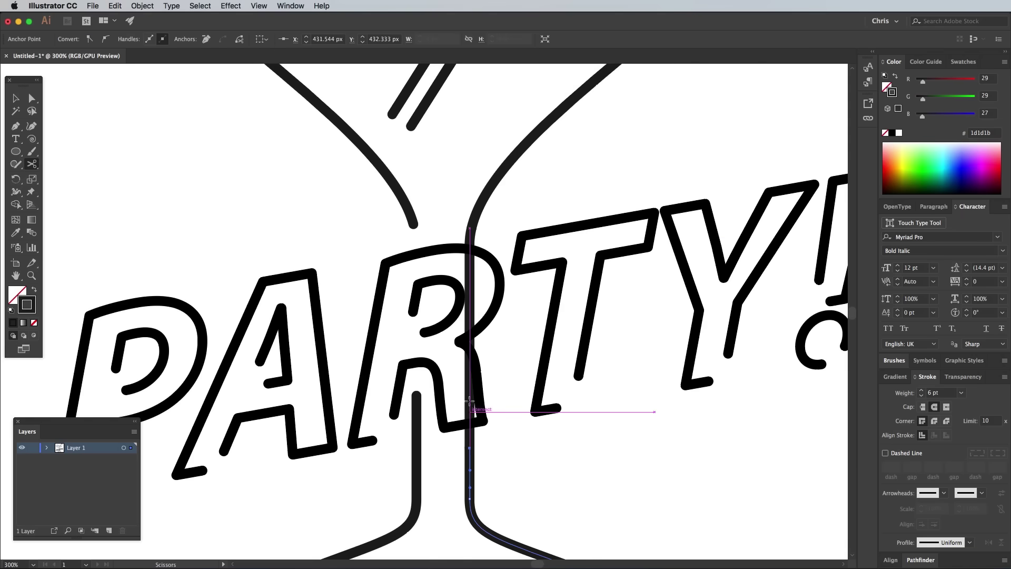
{"action": "left_click", "coordinate": [470, 389], "text": "super"}
{"action": "key", "text": "Delete"}
{"action": "key", "text": "super+1"}
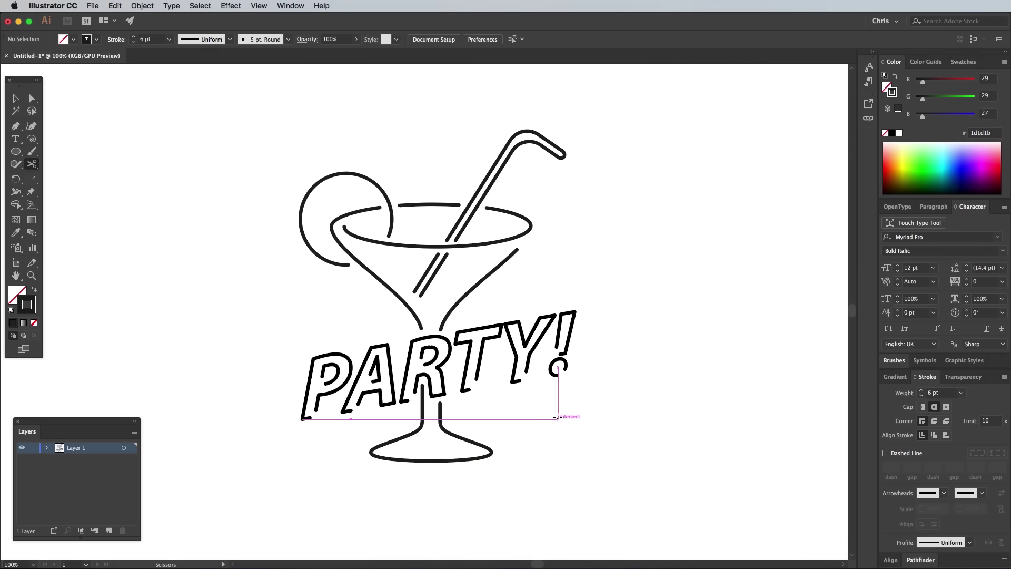
Select the round garnish and all straw pieces and apply the orange M=50 Y=100 swatch to their strokes
{"action": "left_click", "coordinate": [15, 98]}
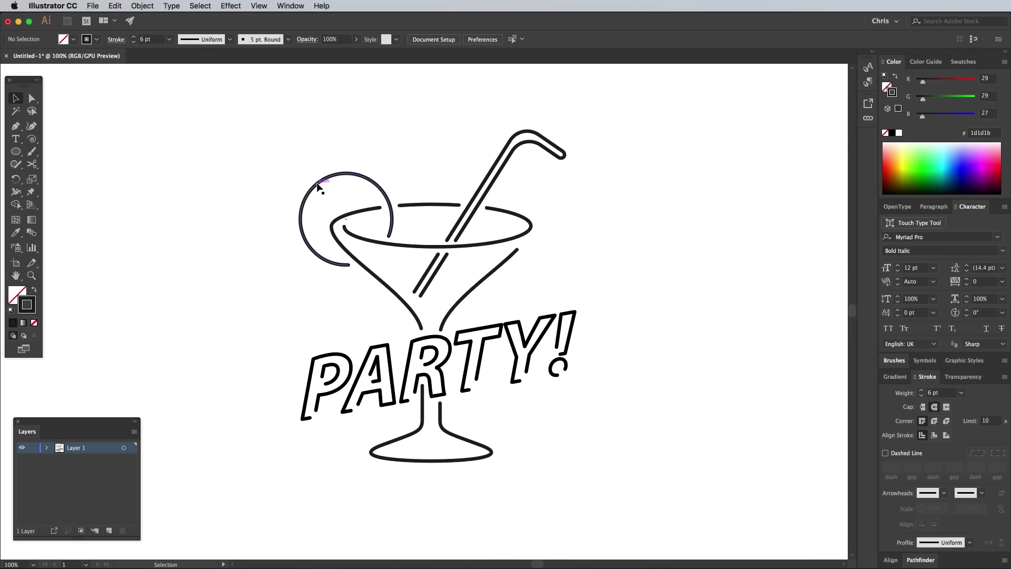
{"action": "left_click", "coordinate": [380, 186]}
{"action": "left_click", "coordinate": [493, 166], "text": "shift"}
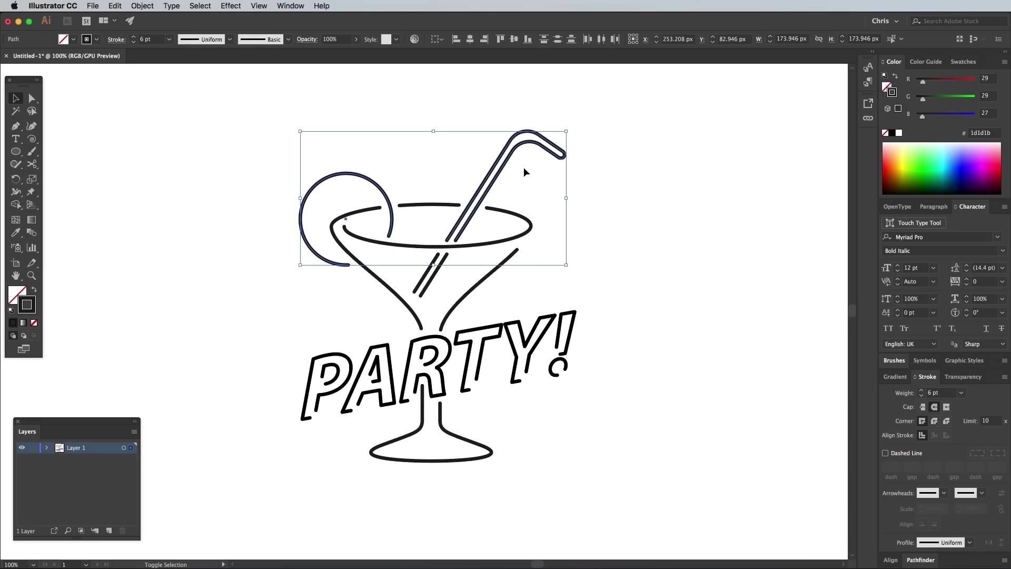
{"action": "left_click", "coordinate": [422, 283], "text": "shift"}
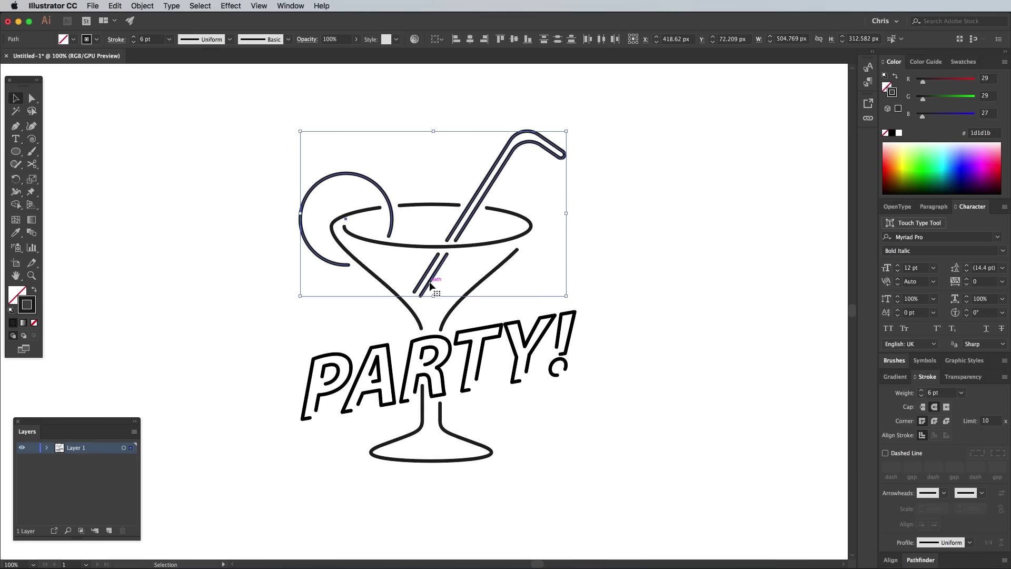
{"action": "left_click", "coordinate": [959, 62]}
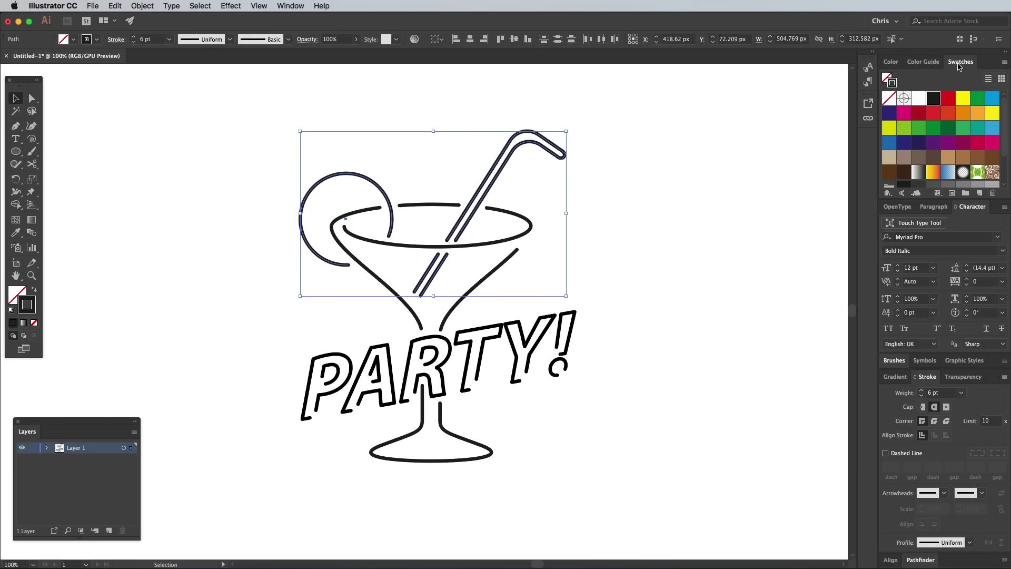
{"action": "left_click", "coordinate": [961, 114]}
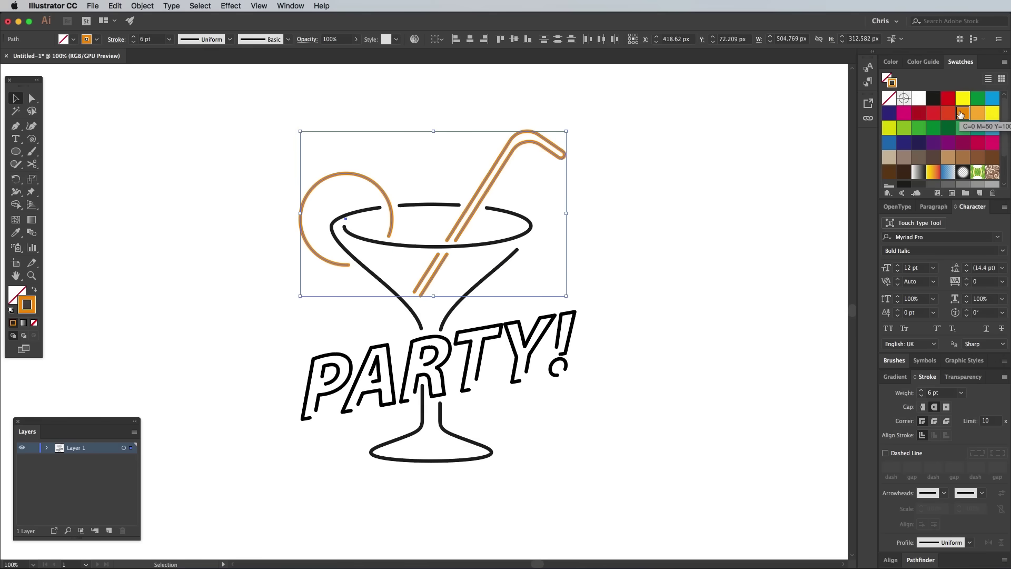
Move the orange garnish and straw strokes onto a new layer above Layer 1, keeping their original position
{"action": "key", "text": "Delete"}
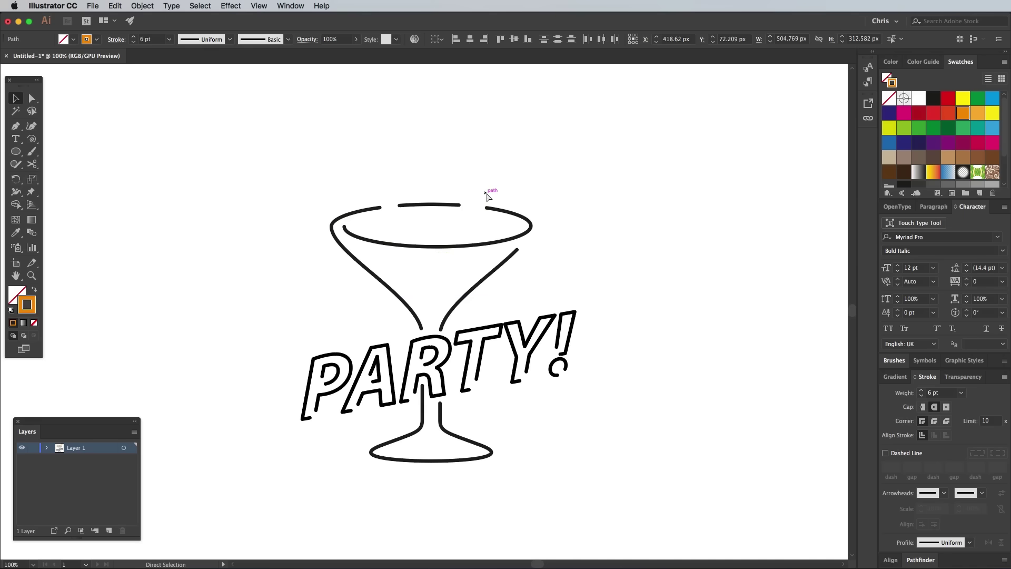
{"action": "left_click", "coordinate": [109, 530]}
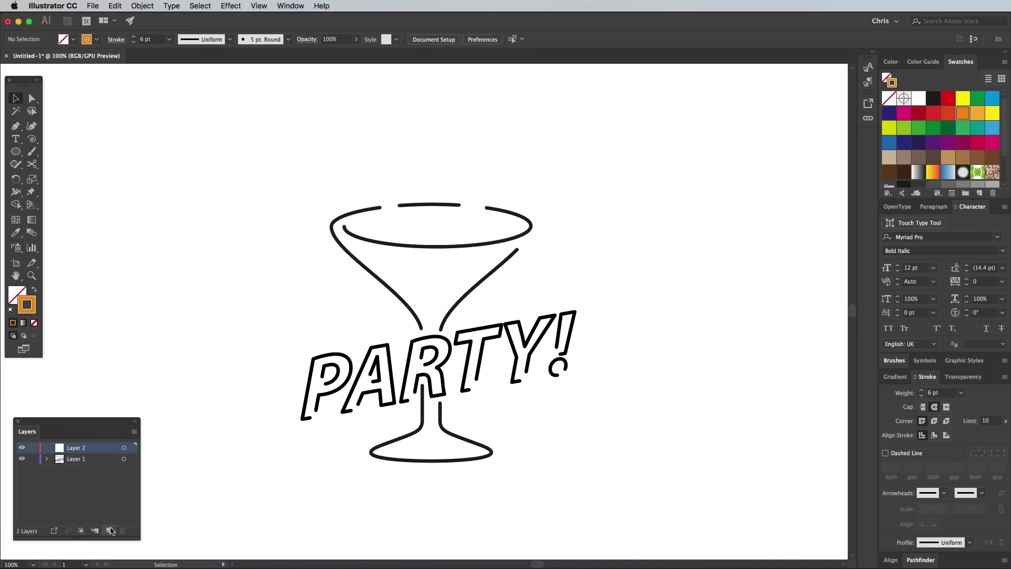
{"action": "key", "text": "super+f"}
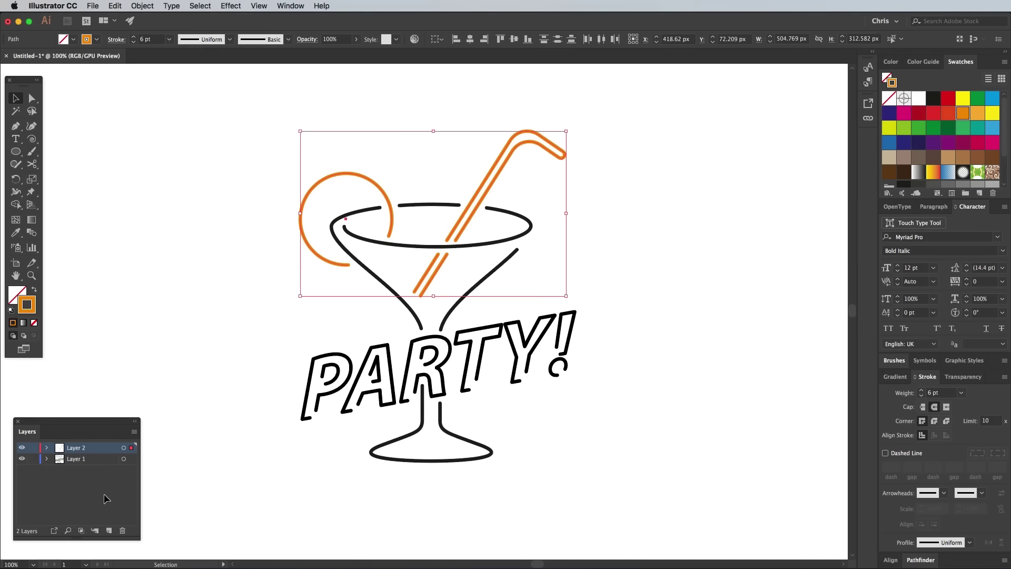
Select all the black line pieces of the glass bowl, rim, stem and base and apply the light blue swatch to their strokes
{"action": "left_click", "coordinate": [372, 209]}
{"action": "left_click", "coordinate": [408, 205], "text": "shift"}
{"action": "left_click", "coordinate": [495, 242], "text": "shift"}
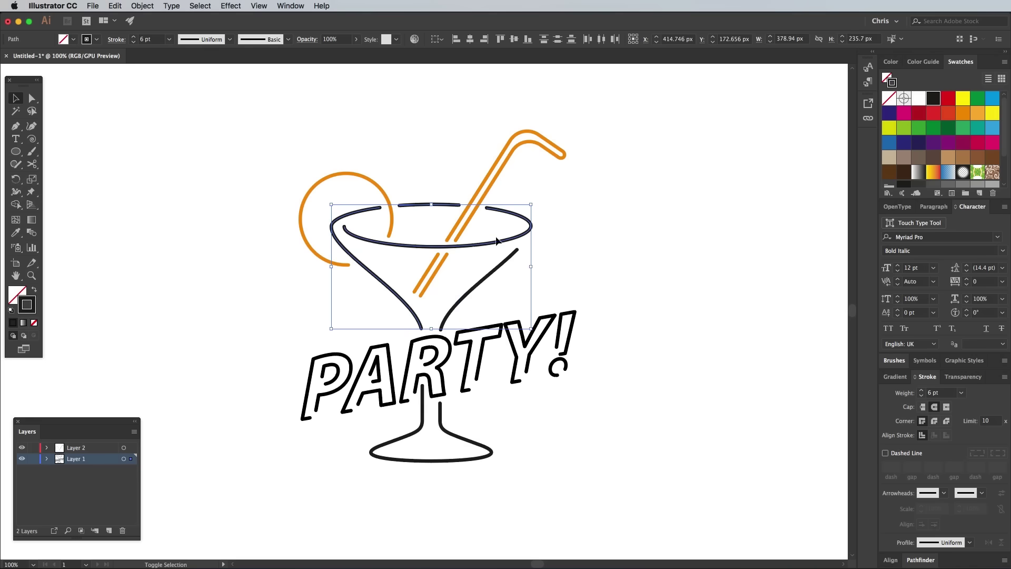
{"action": "left_click", "coordinate": [501, 264], "text": "shift"}
{"action": "left_click", "coordinate": [442, 413], "text": "shift"}
{"action": "left_click", "coordinate": [993, 100]}
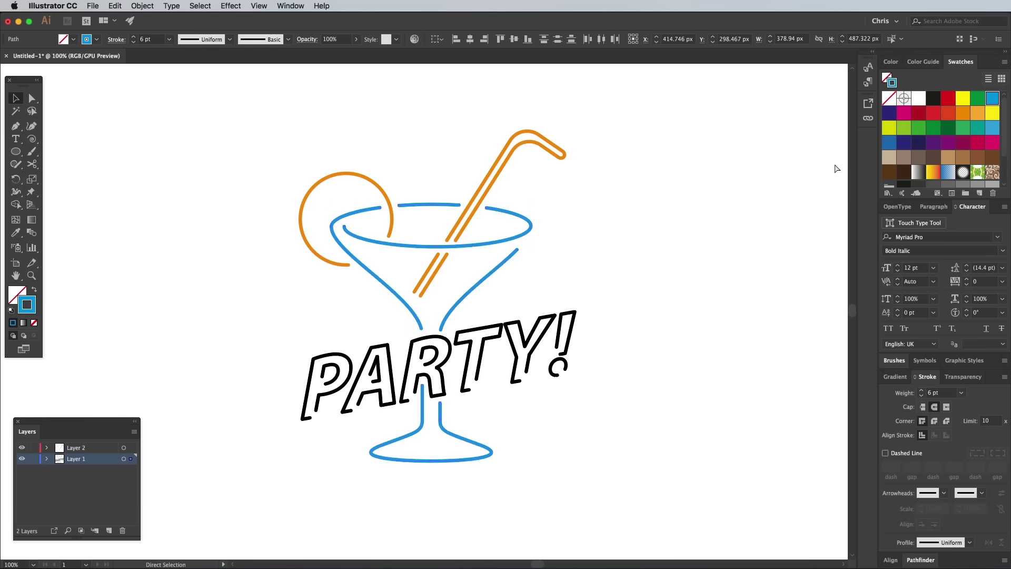
Move the blue glass strokes onto another new layer, keeping their original position
{"action": "key", "text": "super+x"}
{"action": "left_click", "coordinate": [109, 531]}
{"action": "key", "text": "super+f"}
Apply the bright red swatch to the stroke of the PARTY! lettering and deselect it
{"action": "left_click", "coordinate": [308, 385]}
{"action": "left_click", "coordinate": [948, 98]}
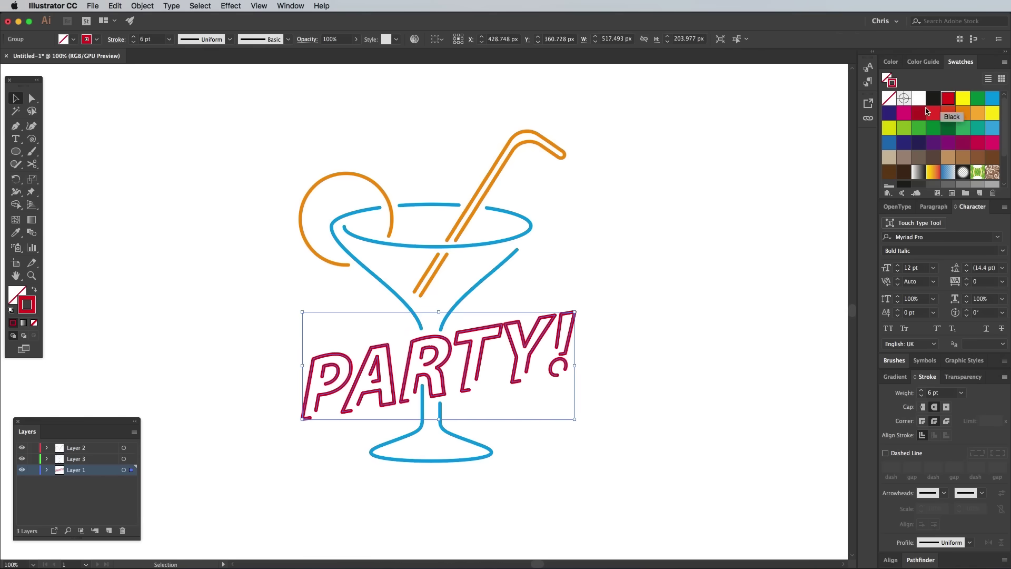
{"action": "left_click", "coordinate": [601, 271]}
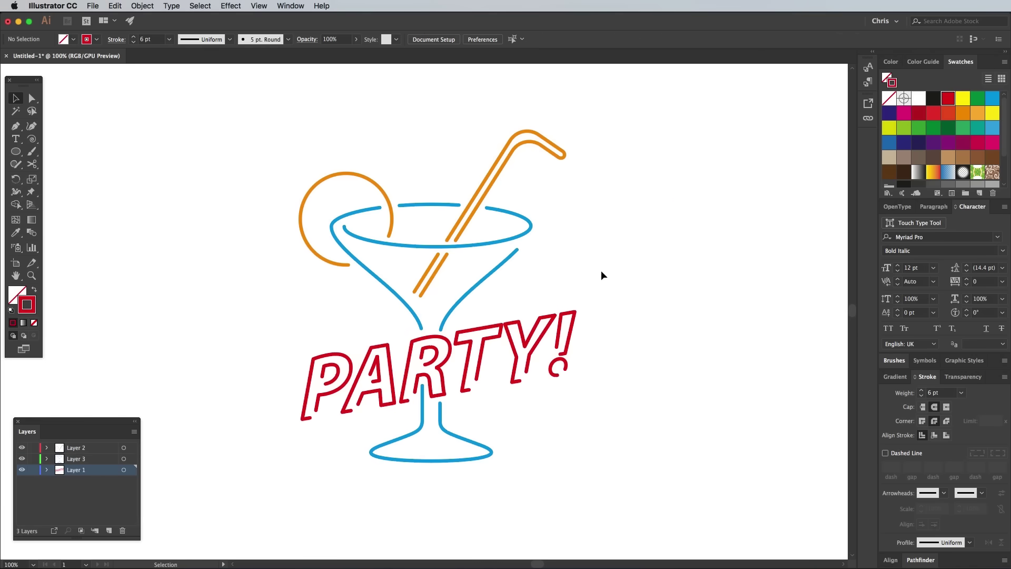
Export the artwork to the Desktop as Vector.psd in Photoshop format, using RGB, High (300 ppi), Write Layers and Maximum Editability
{"action": "left_click", "coordinate": [93, 6]}
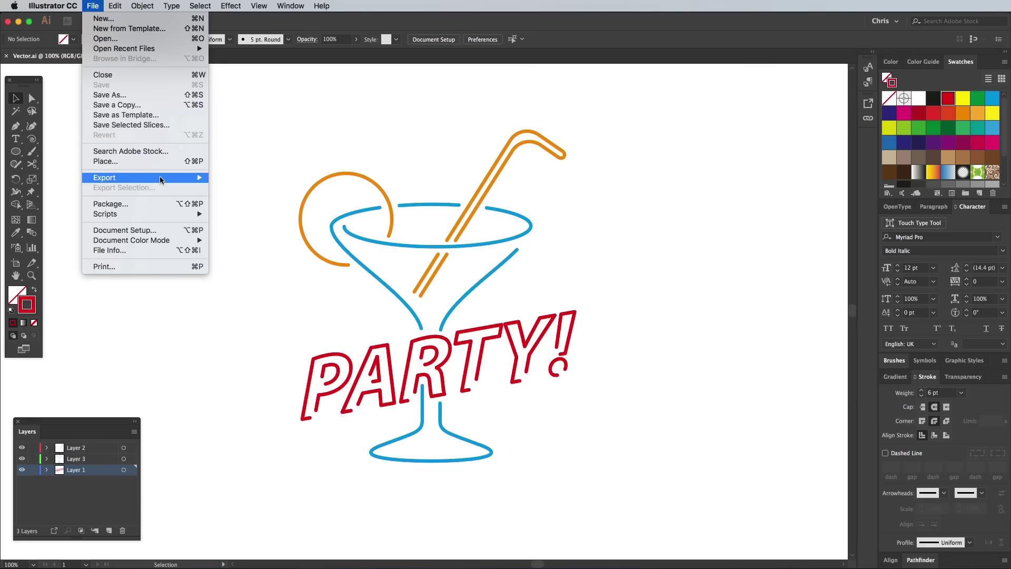
{"action": "mouse_move", "coordinate": [198, 177]}
{"action": "left_click", "coordinate": [238, 188]}
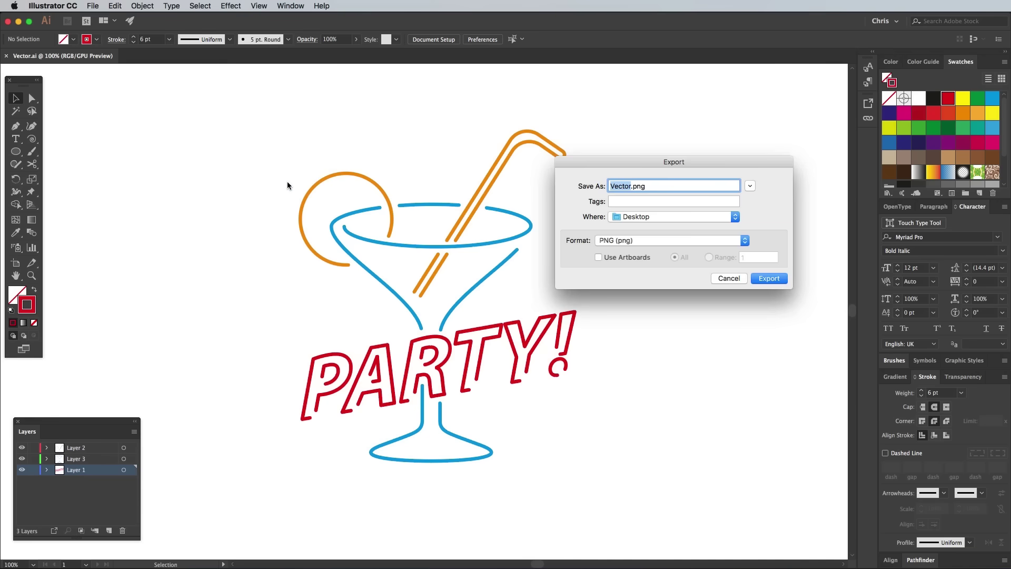
{"action": "left_click", "coordinate": [669, 241]}
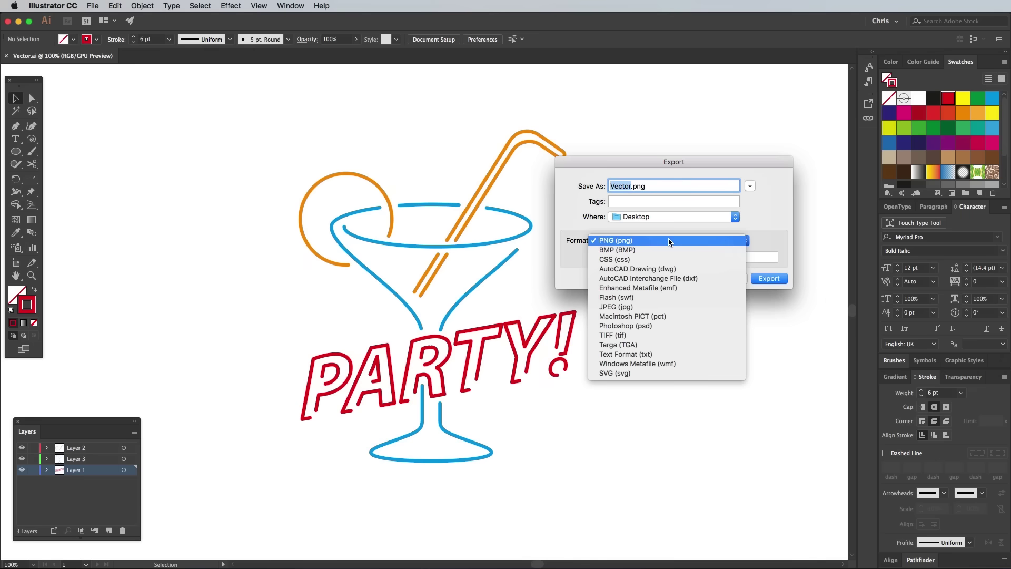
{"action": "left_click", "coordinate": [659, 324]}
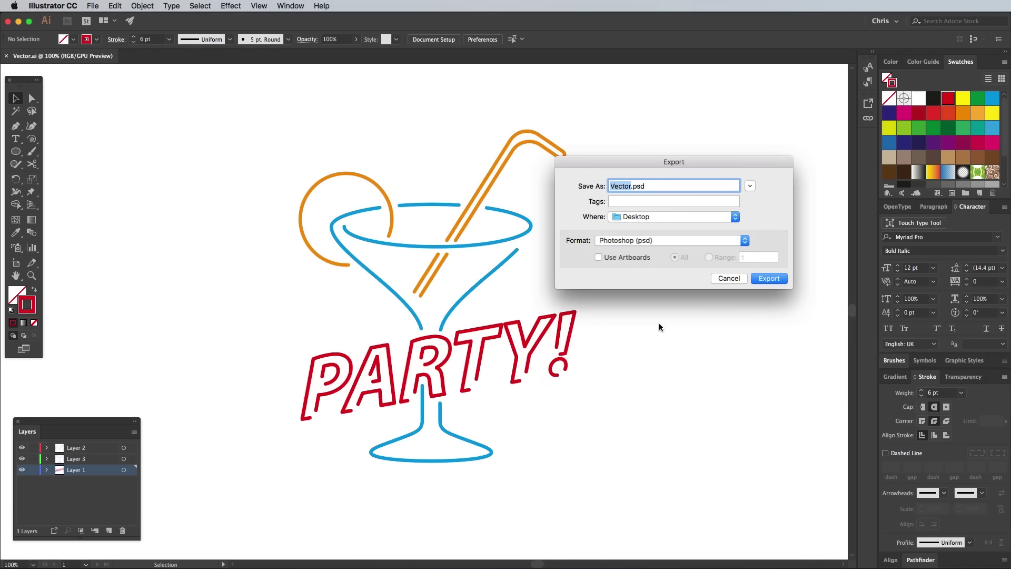
{"action": "left_click", "coordinate": [770, 278]}
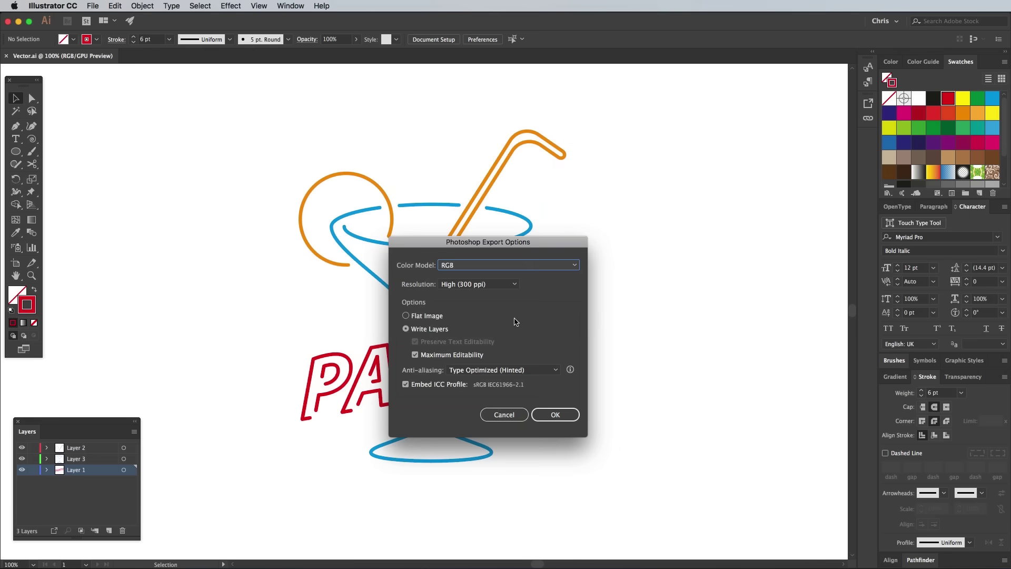
{"action": "left_click", "coordinate": [548, 415]}
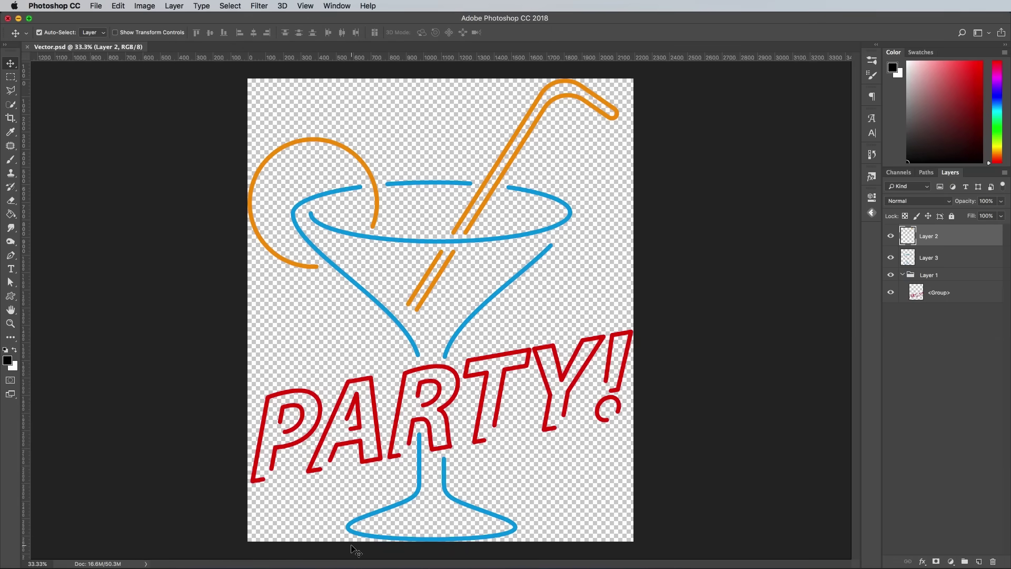
In Photoshop, extend the canvas of Vector.psd outward with the Crop tool to leave a wide margin around the artwork
{"action": "key", "text": "super+minus"}
{"action": "key", "text": "super+minus"}
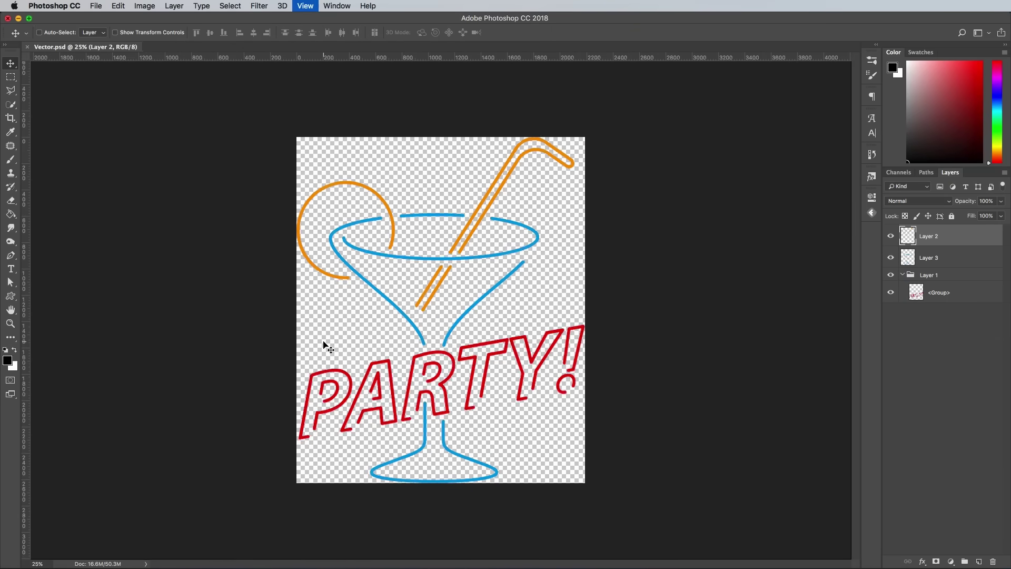
{"action": "key", "text": "c"}
{"action": "left_click_drag", "start_coordinate": [537, 425], "coordinate": [622, 476]}
{"action": "key", "text": "Return"}
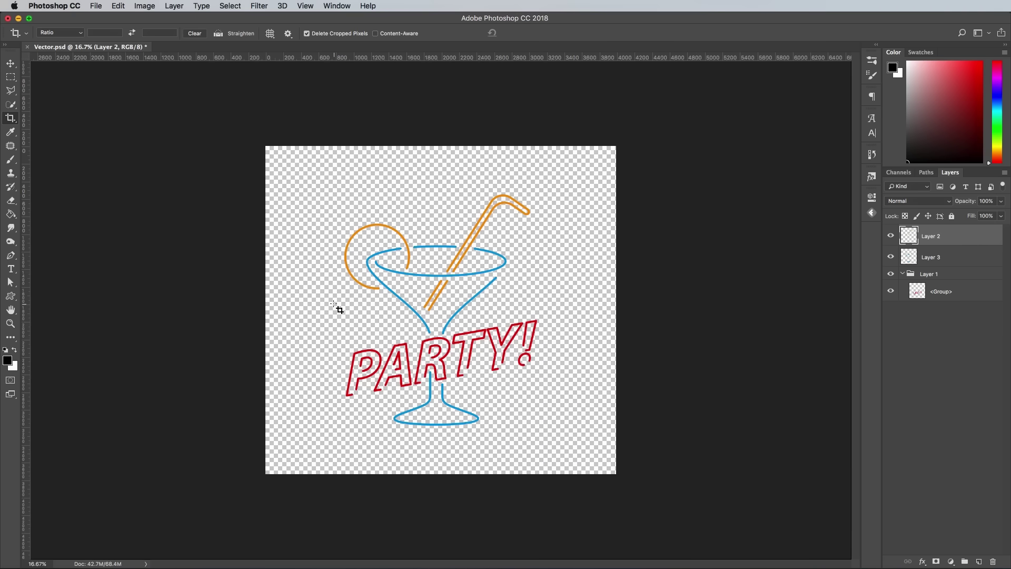
{"action": "left_click_drag", "start_coordinate": [441, 473], "coordinate": [441, 495]}
{"action": "key", "text": "Return"}
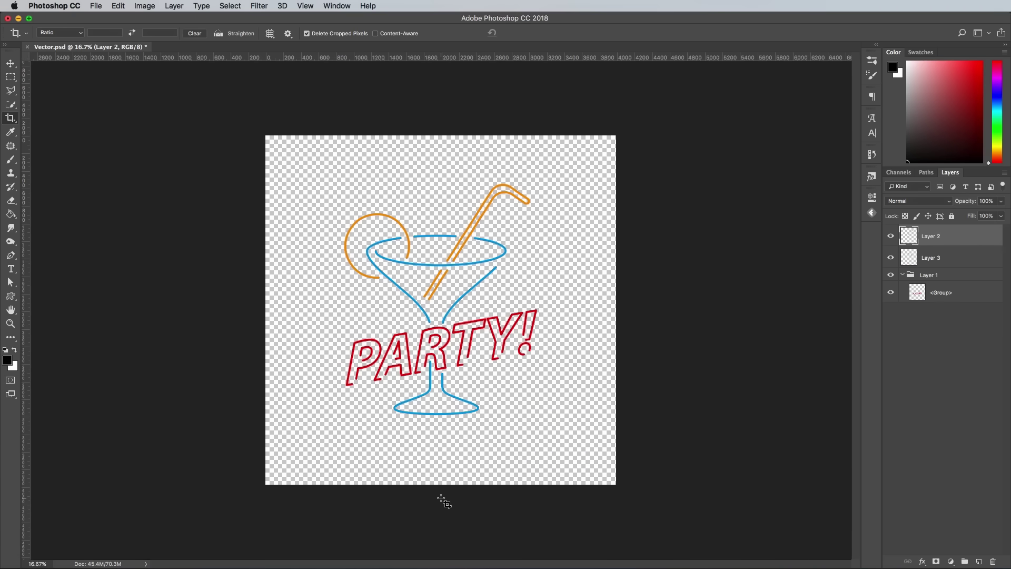
Merge the Layer 1 group into a single layer and add a black-filled layer beneath all the artwork layers
{"action": "left_click", "coordinate": [936, 282]}
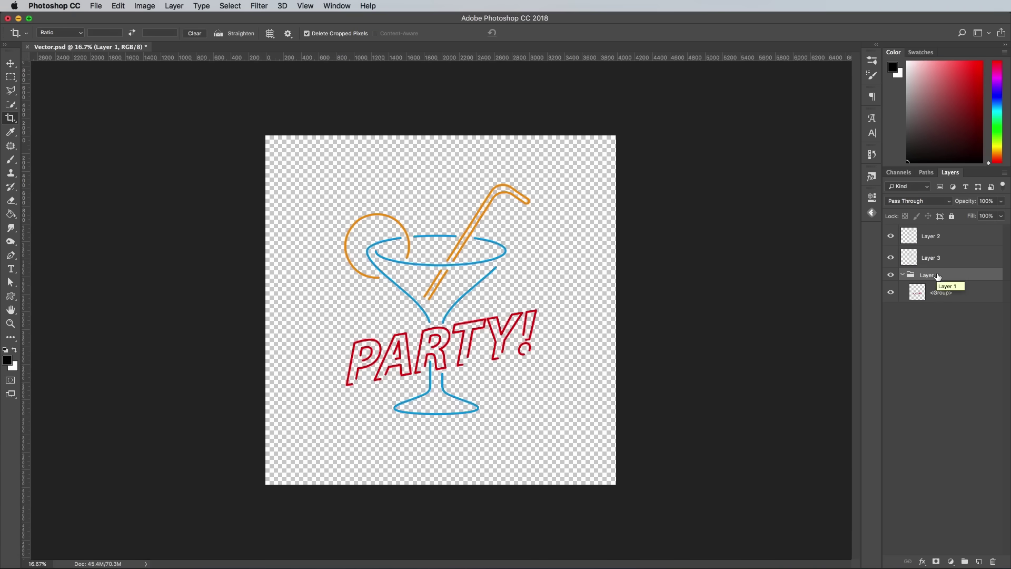
{"action": "key", "text": "super+e"}
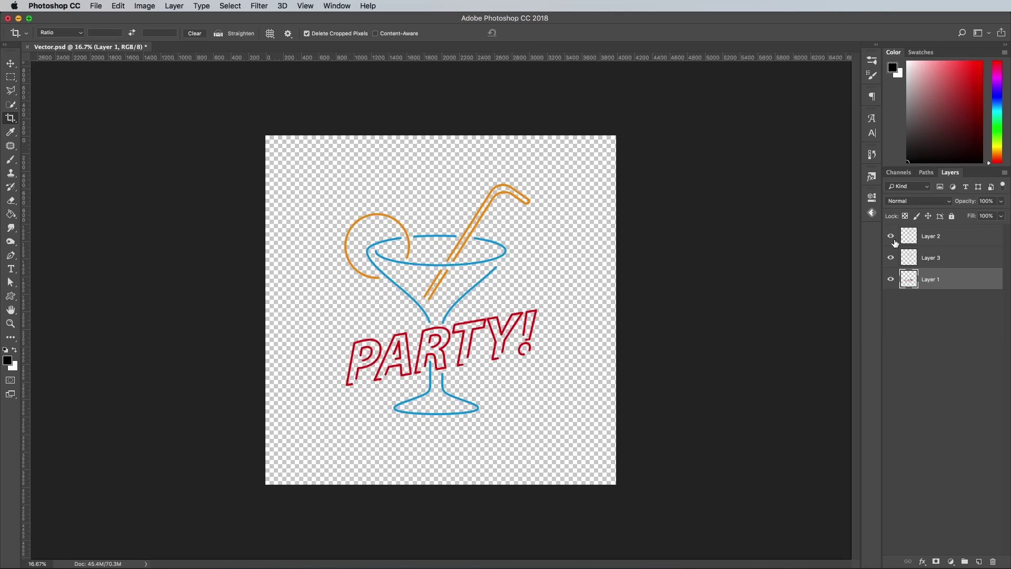
{"action": "left_click", "coordinate": [981, 562]}
{"action": "left_click_drag", "start_coordinate": [958, 284], "coordinate": [954, 321]}
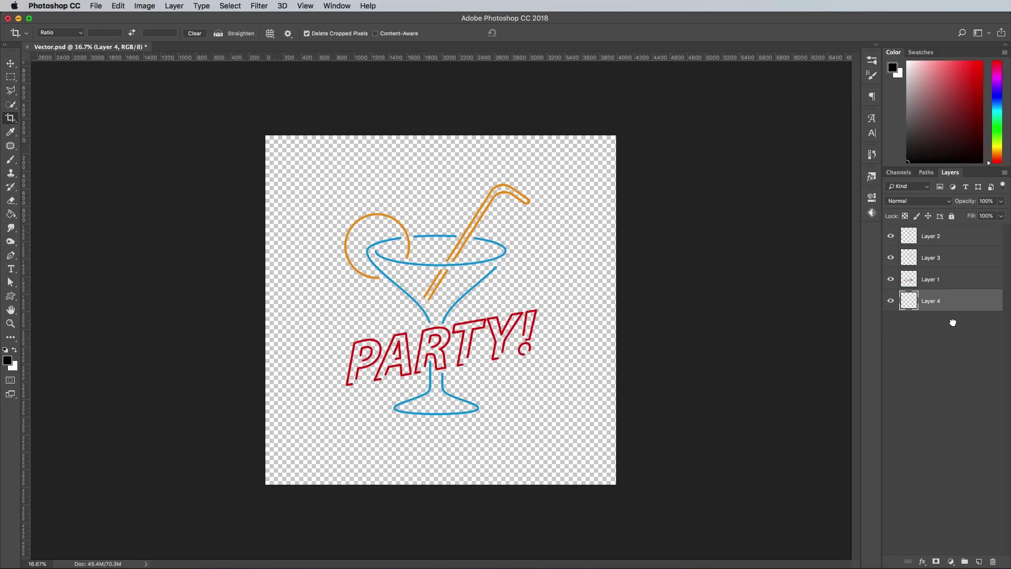
{"action": "key", "text": "alt+BackSpace"}
Open the brick texture image from the desktop, copy it whole, close it and paste it above the black layer in Vector.psd
{"action": "mouse_move", "coordinate": [1, 568]}
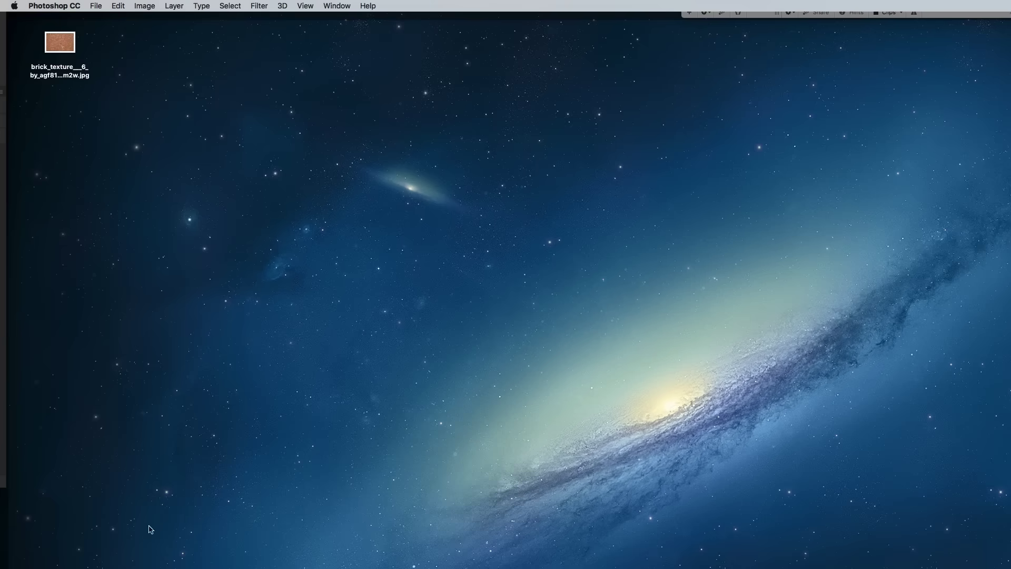
{"action": "double_click", "coordinate": [59, 59]}
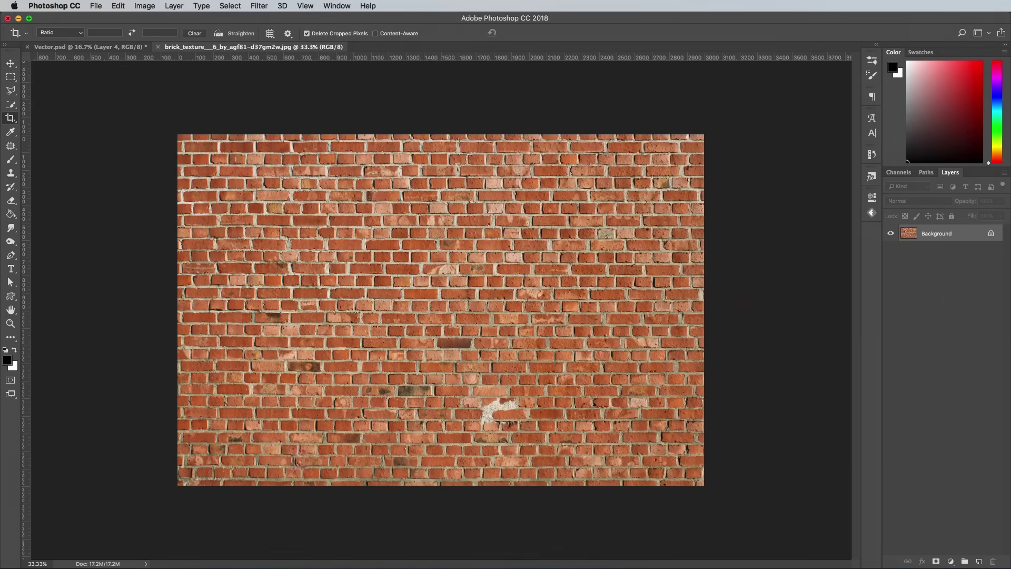
{"action": "key", "text": "super+a"}
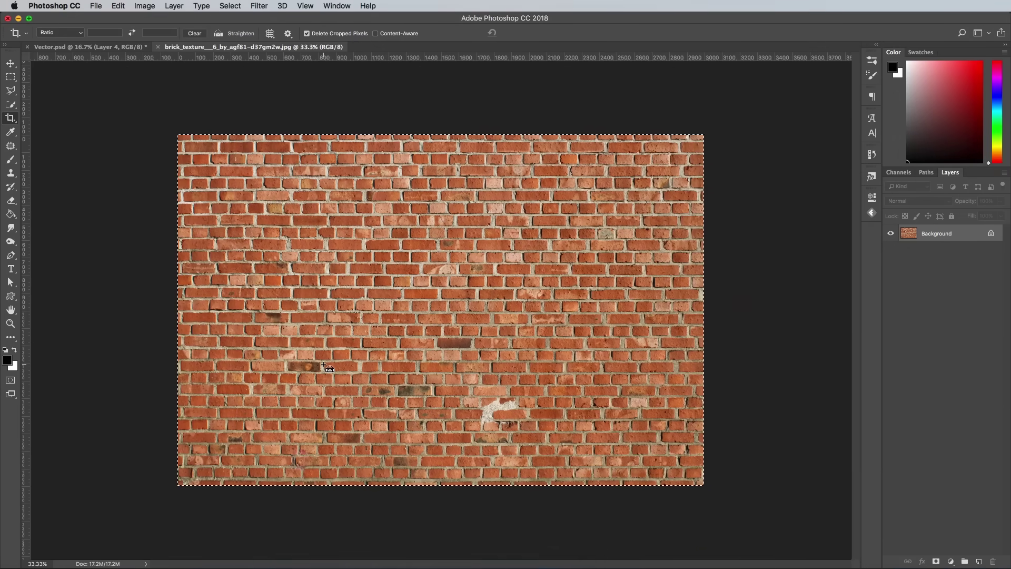
{"action": "key", "text": "super+w"}
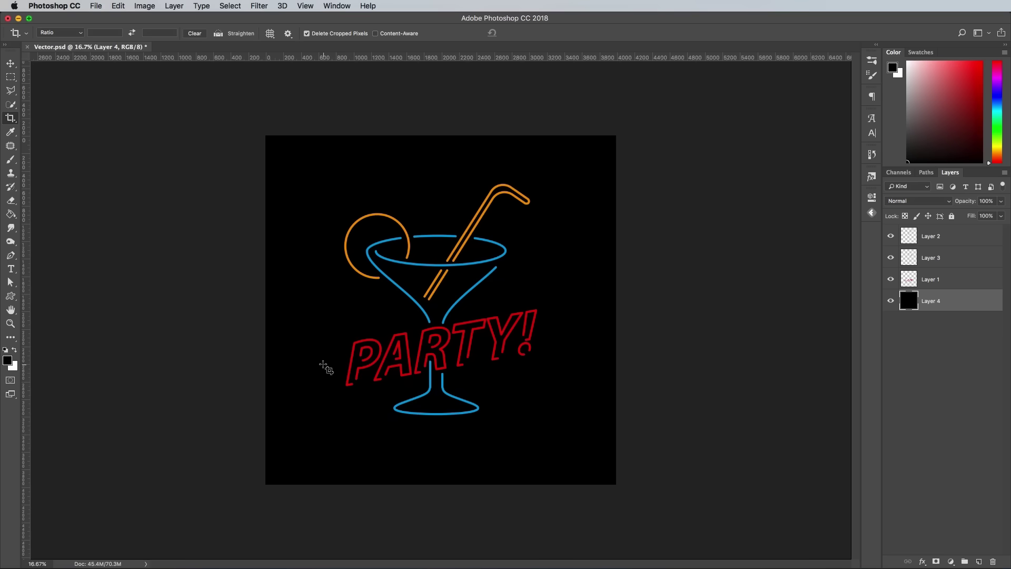
{"action": "key", "text": "super+v"}
Scale the brick texture to about 200% so it covers the canvas, and desaturate it
{"action": "key", "text": "super+t"}
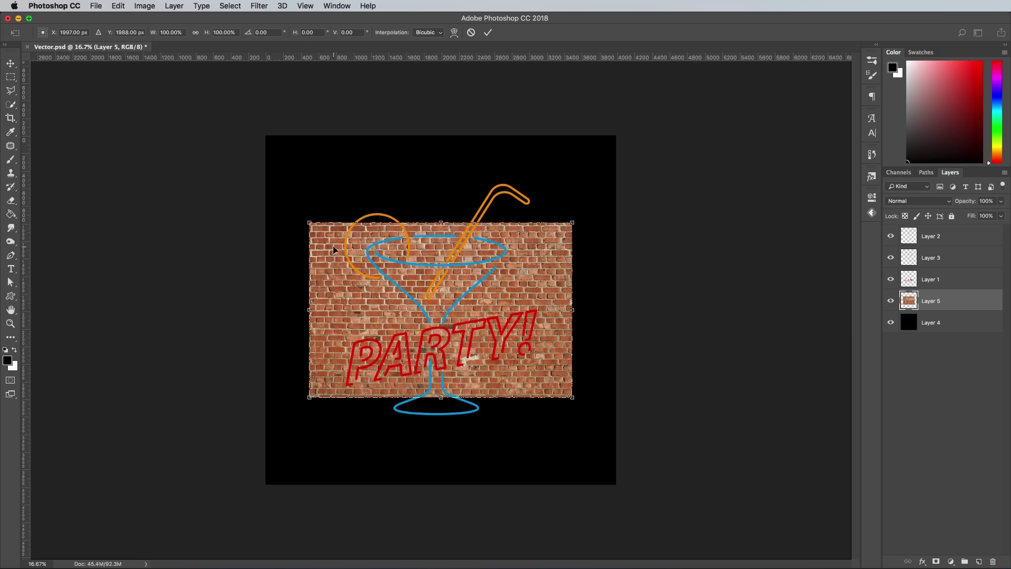
{"action": "left_click_drag", "start_coordinate": [305, 219], "coordinate": [180, 121]}
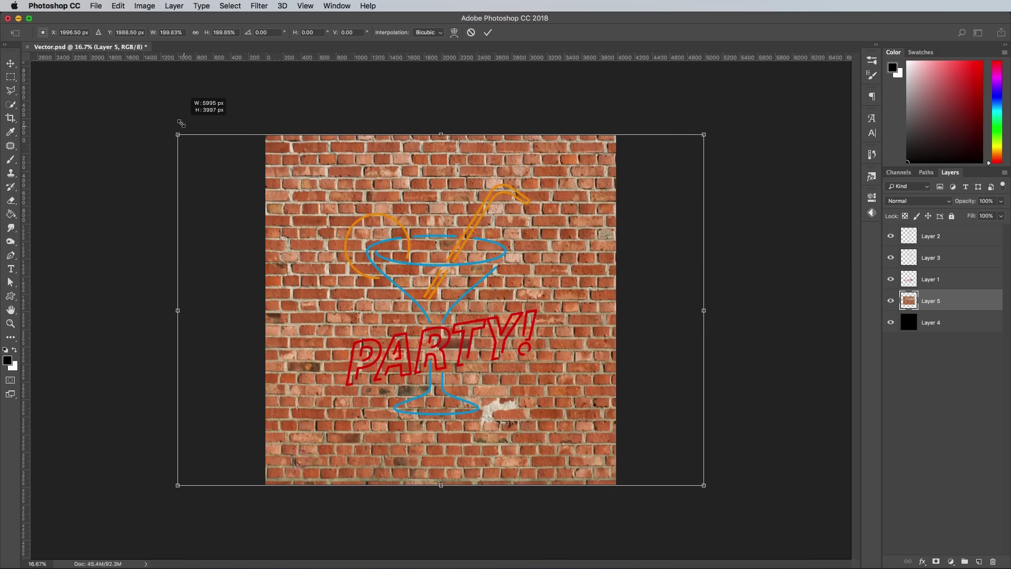
{"action": "key", "text": "Return"}
{"action": "key", "text": "c"}
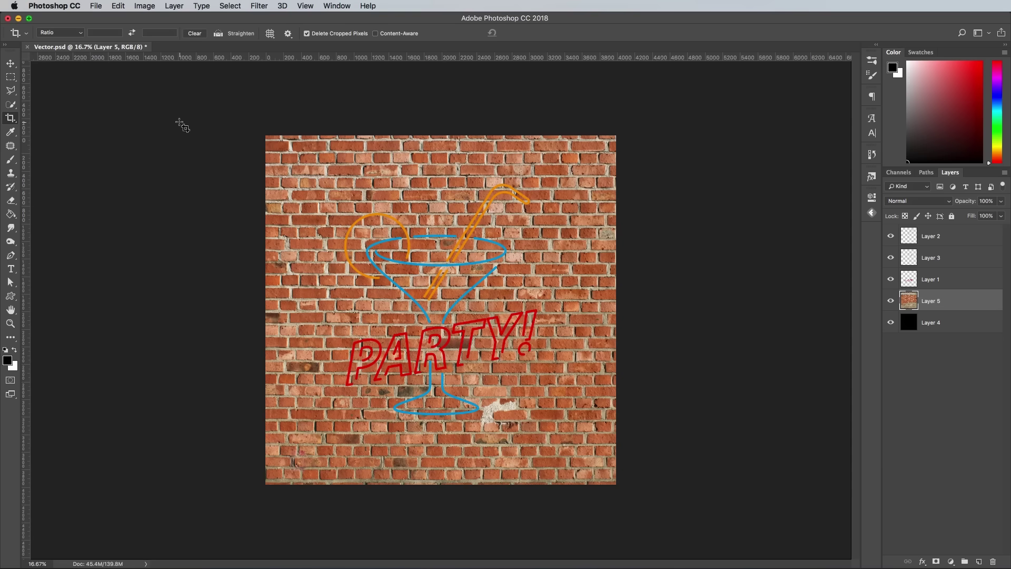
{"action": "key", "text": "shift+super+u"}
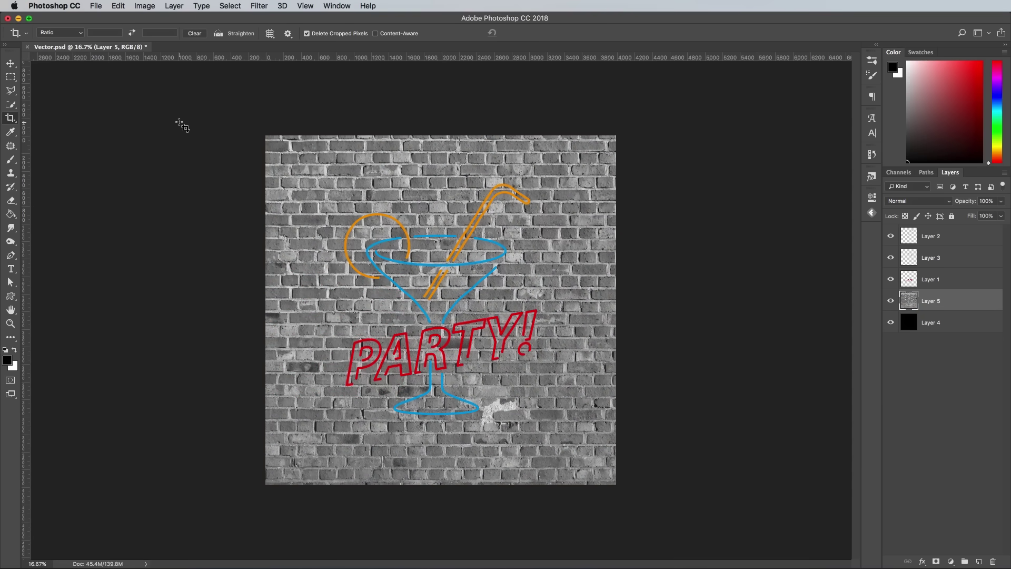
{"action": "key", "text": "super+equal"}
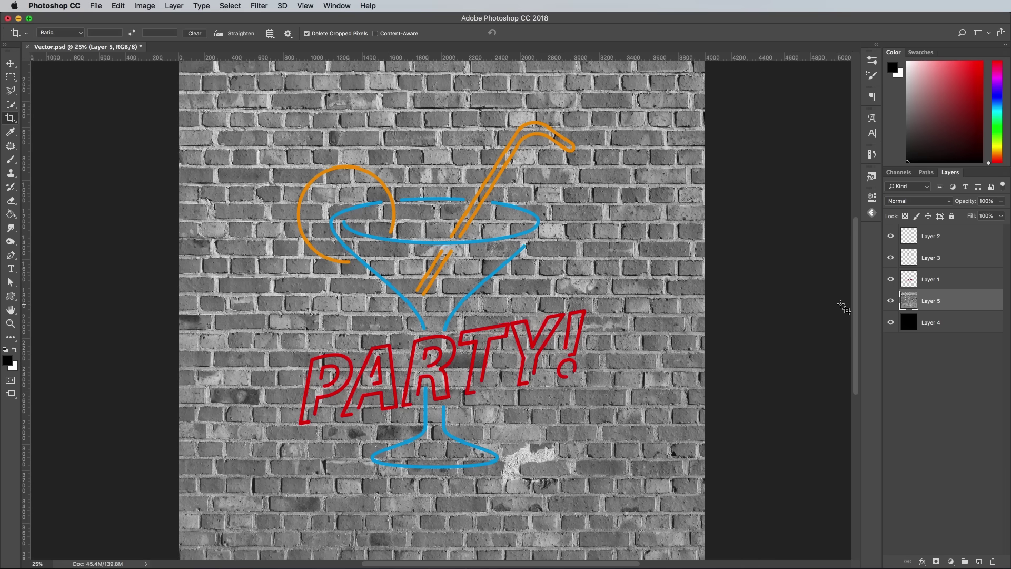
Darken the brick layer with Levels, raising the input black level to 33 and strongly lowering the output white level
{"action": "key", "text": "i"}
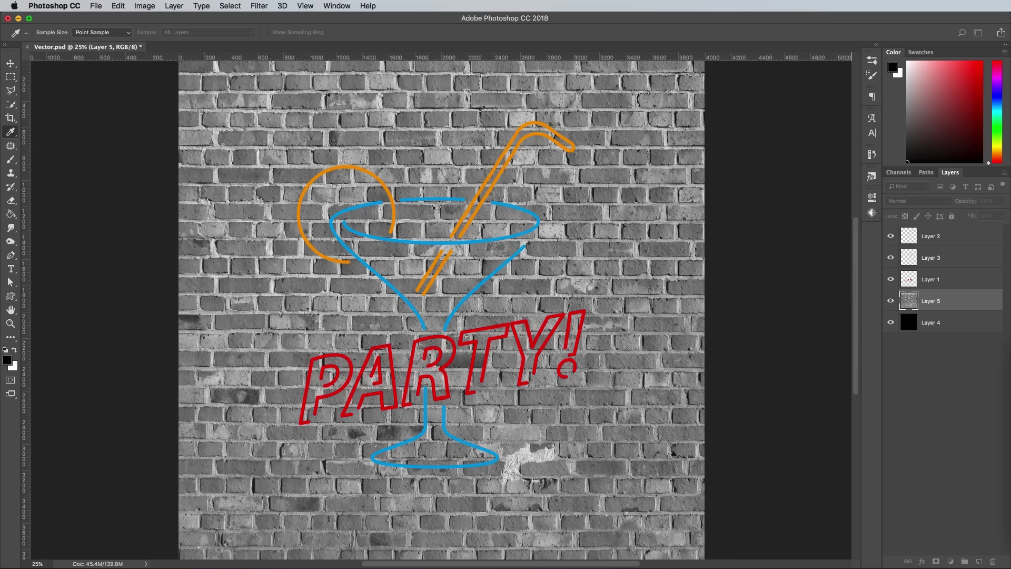
{"action": "key", "text": "super+l"}
{"action": "left_click_drag", "start_coordinate": [686, 251], "coordinate": [673, 230]}
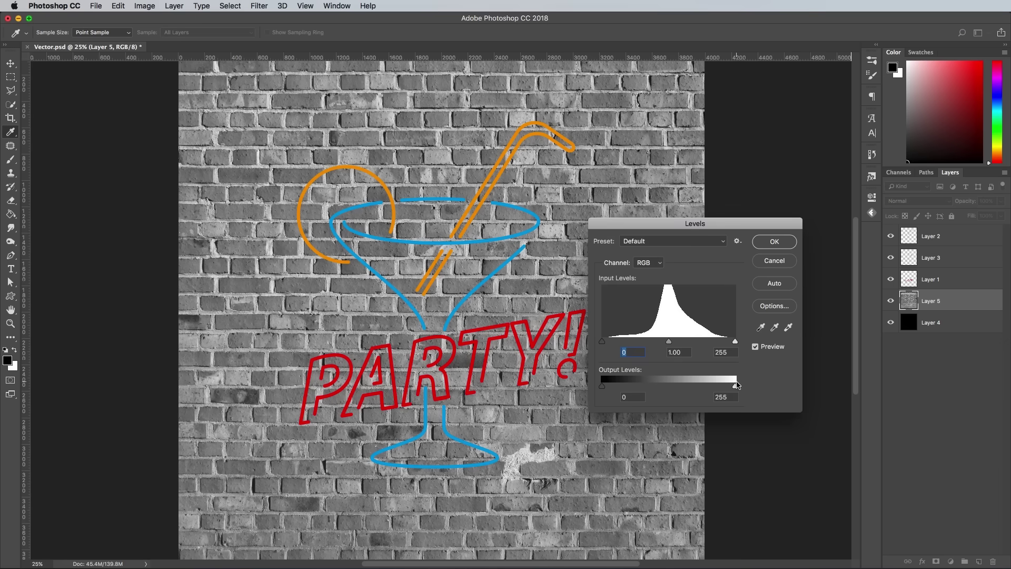
{"action": "left_click_drag", "start_coordinate": [724, 387], "coordinate": [626, 389]}
{"action": "left_click_drag", "start_coordinate": [628, 344], "coordinate": [620, 343]}
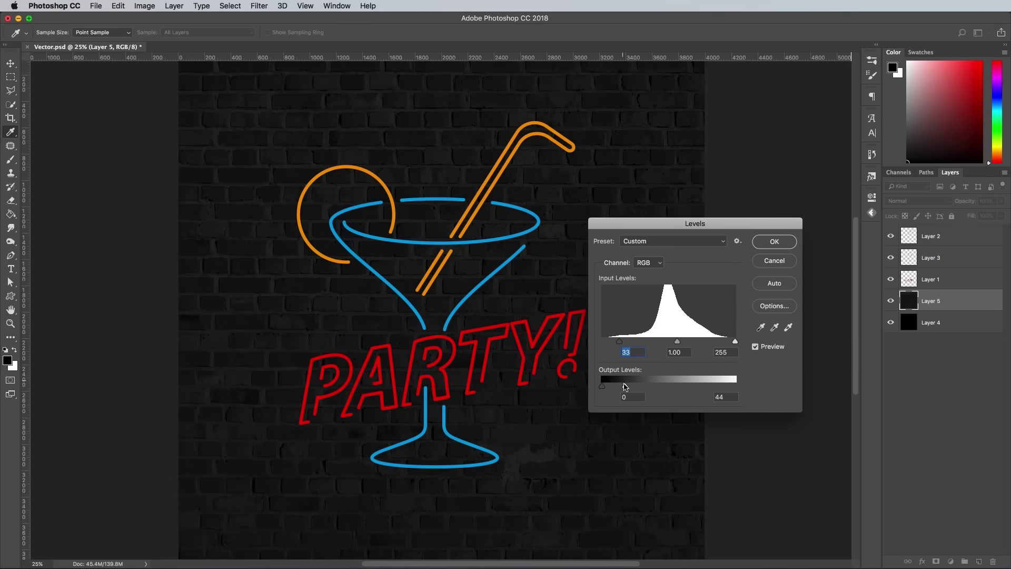
{"action": "left_click_drag", "start_coordinate": [625, 387], "coordinate": [620, 387]}
{"action": "left_click", "coordinate": [776, 242]}
{"action": "key", "text": "c"}
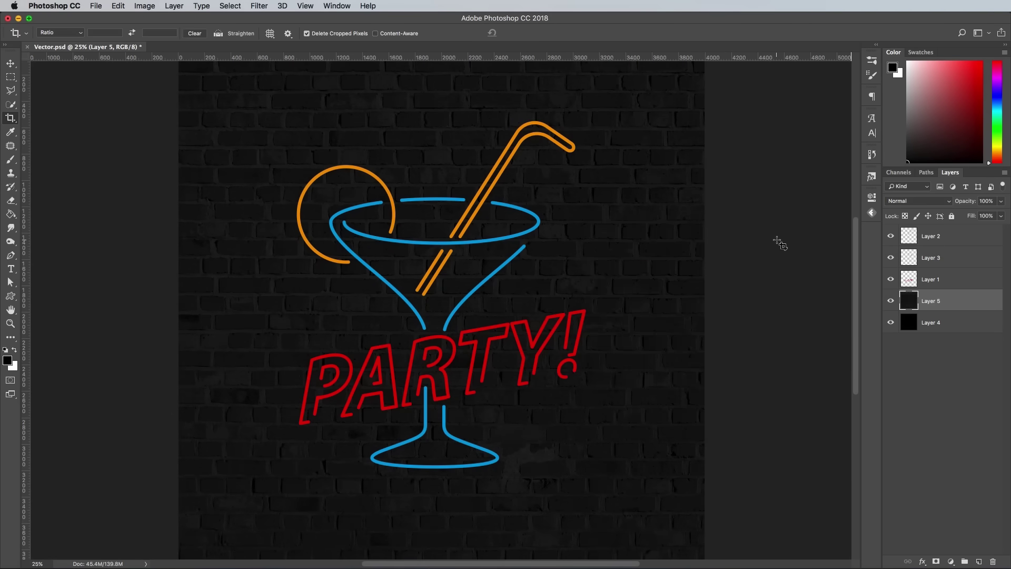
Enable Inner Glow on Layer 2 from its default settings, using Linear Dodge (Add) at 100% opacity
{"action": "key", "text": "super+plus"}
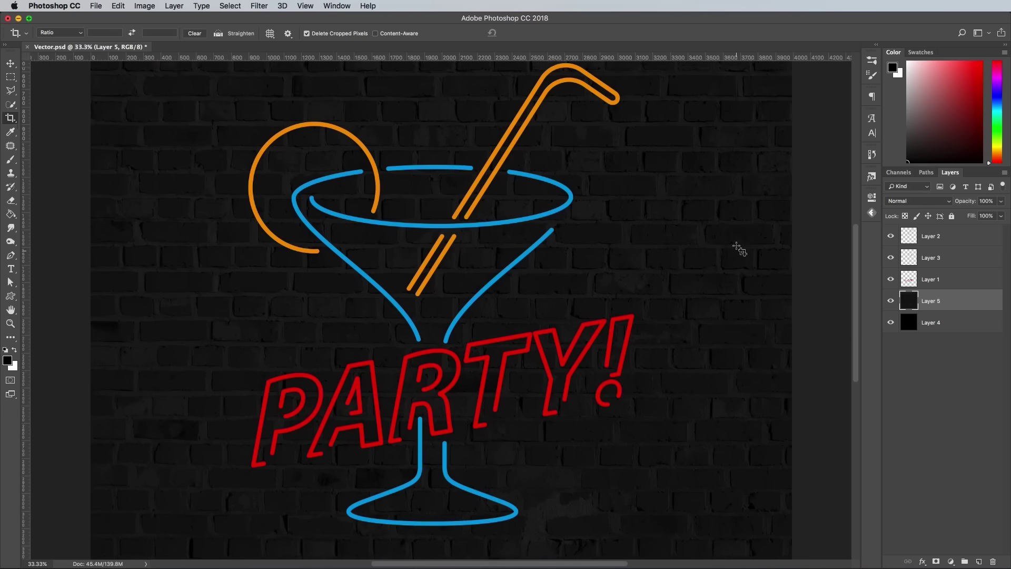
{"action": "scroll", "coordinate": [740, 250], "scroll_direction": "up", "scroll_amount": 2}
{"action": "double_click", "coordinate": [965, 239]}
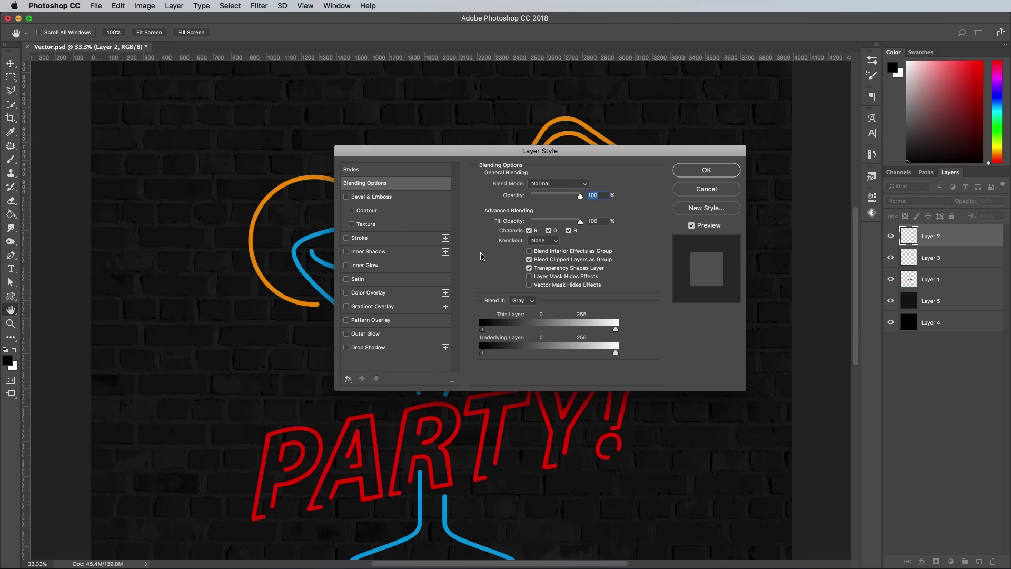
{"action": "left_click", "coordinate": [364, 266]}
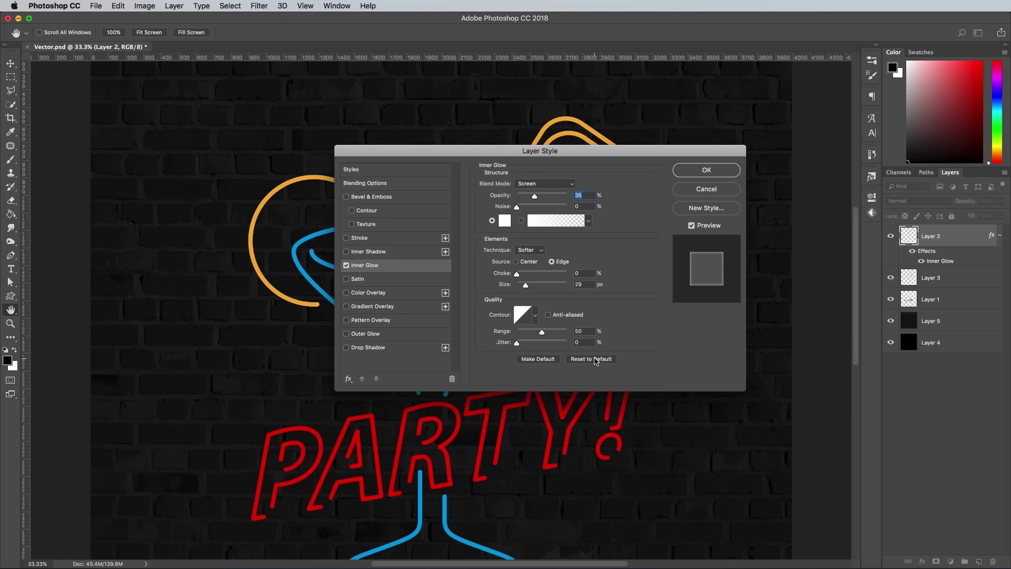
{"action": "left_click", "coordinate": [596, 360]}
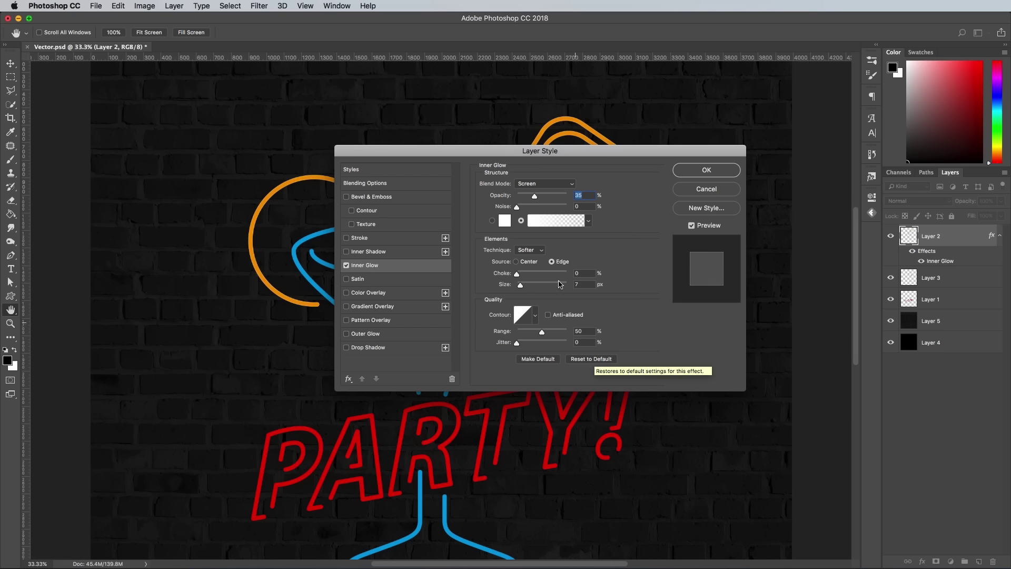
{"action": "left_click", "coordinate": [532, 185]}
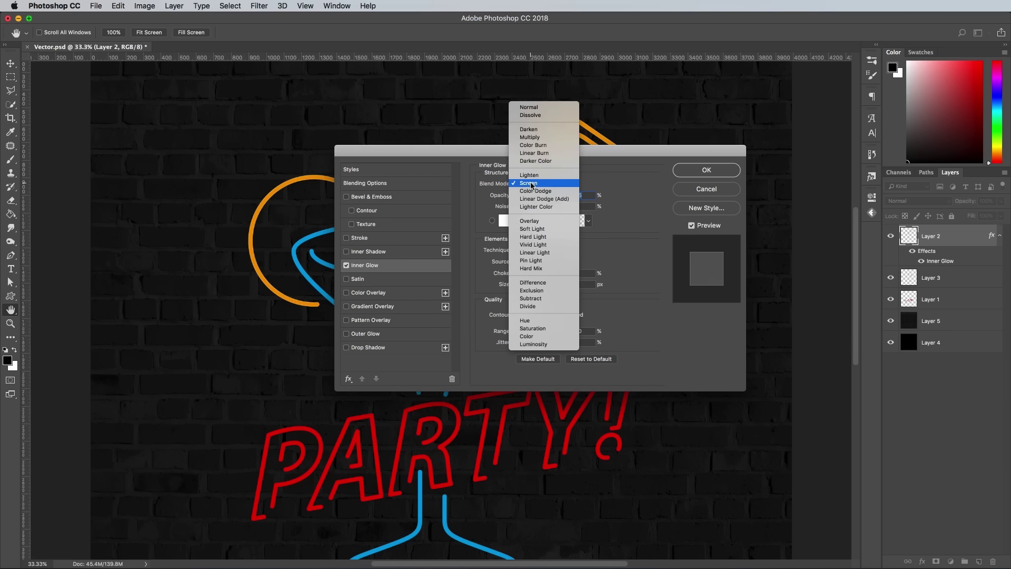
{"action": "left_click", "coordinate": [538, 199]}
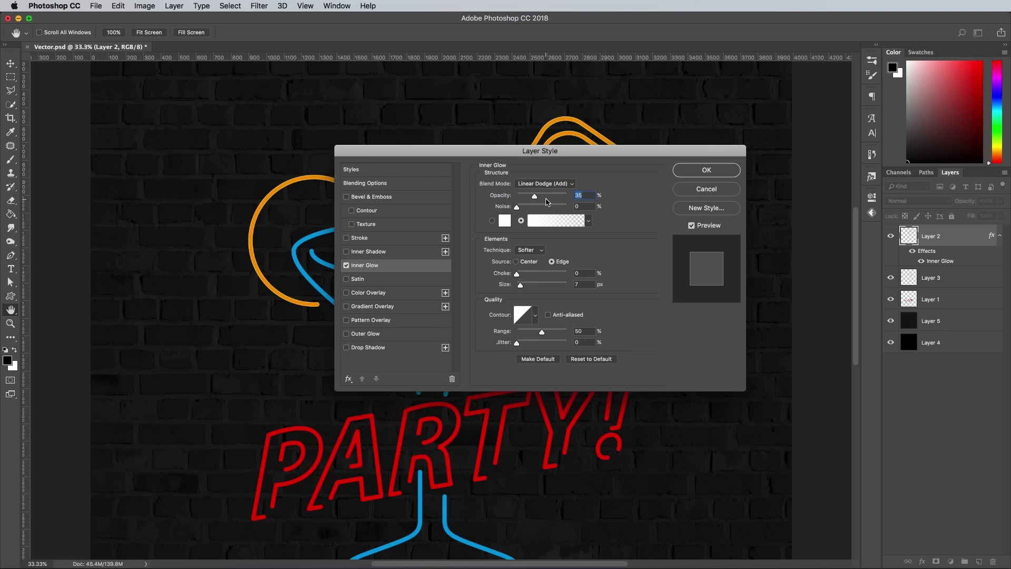
{"action": "left_click_drag", "start_coordinate": [537, 198], "coordinate": [569, 198]}
{"action": "left_click_drag", "start_coordinate": [608, 154], "coordinate": [619, 262]}
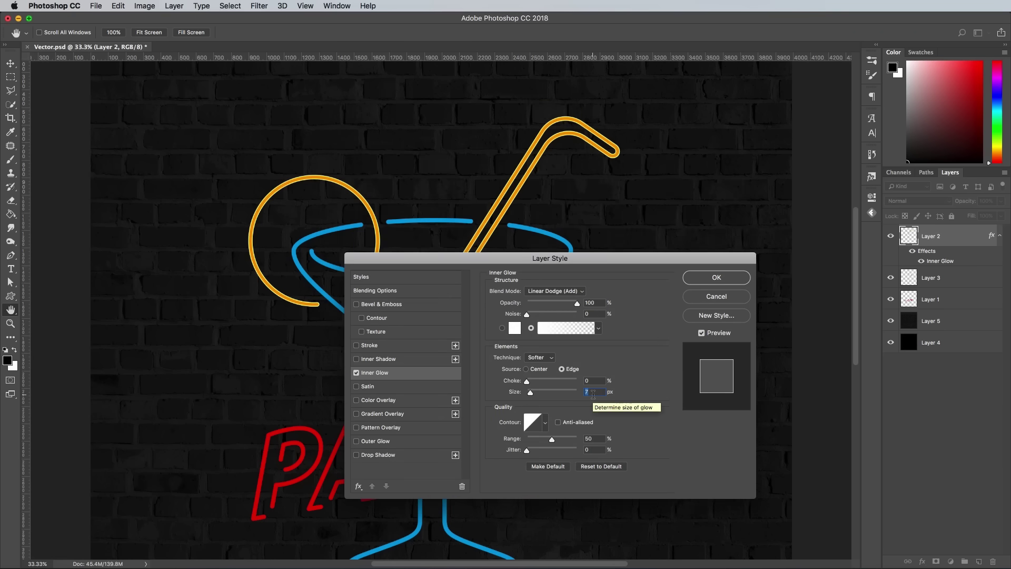
Set the Inner Glow size to 10 px and its source to Center
{"action": "key", "text": "Up"}
{"action": "key", "text": "Up"}
{"action": "key", "text": "Up"}
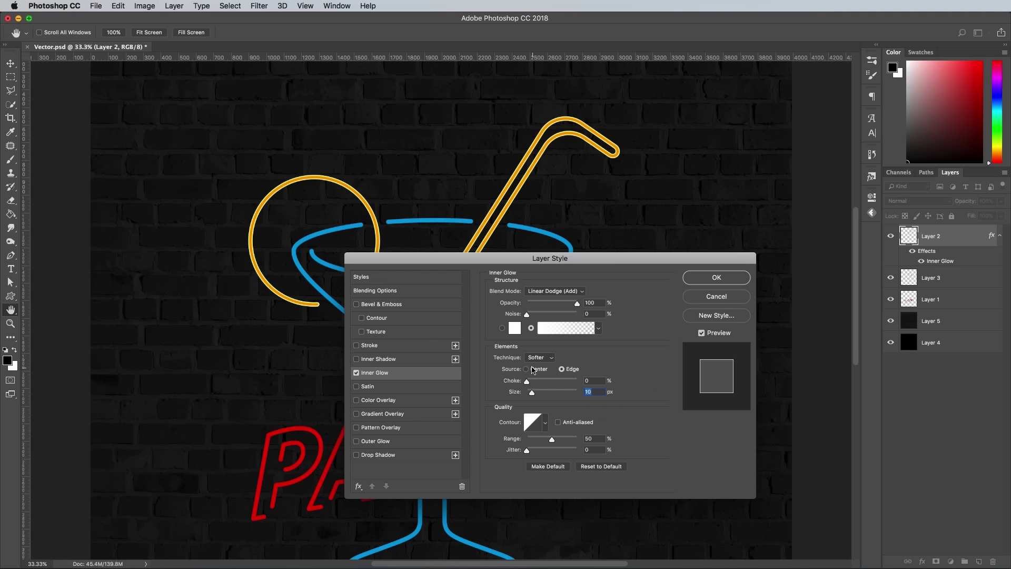
{"action": "left_click", "coordinate": [528, 370]}
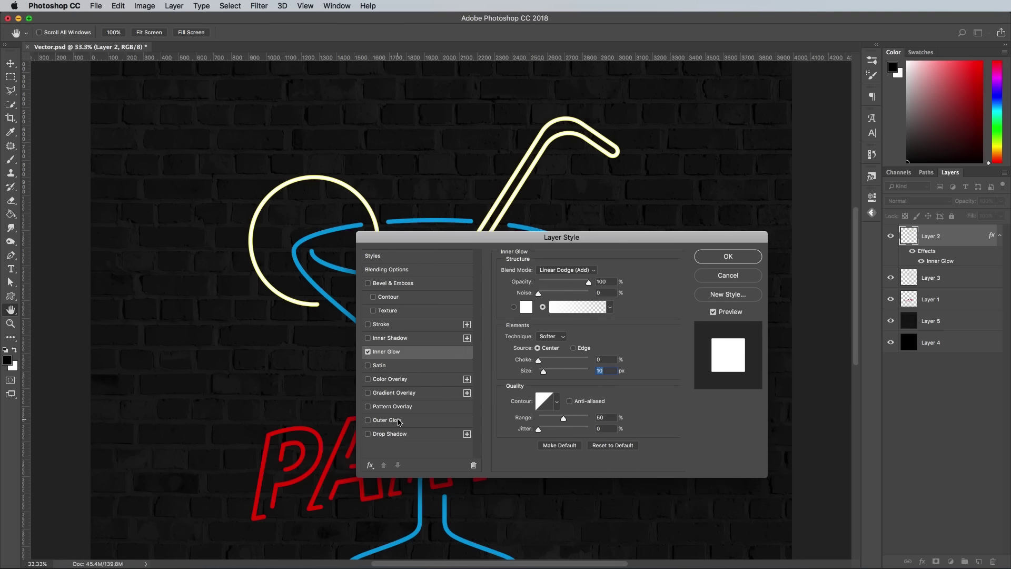
Add an Outer Glow to Layer 2, starting from the defaults, with Overlay blending, 75% opacity and a size of about 101 px
{"action": "left_click", "coordinate": [390, 420]}
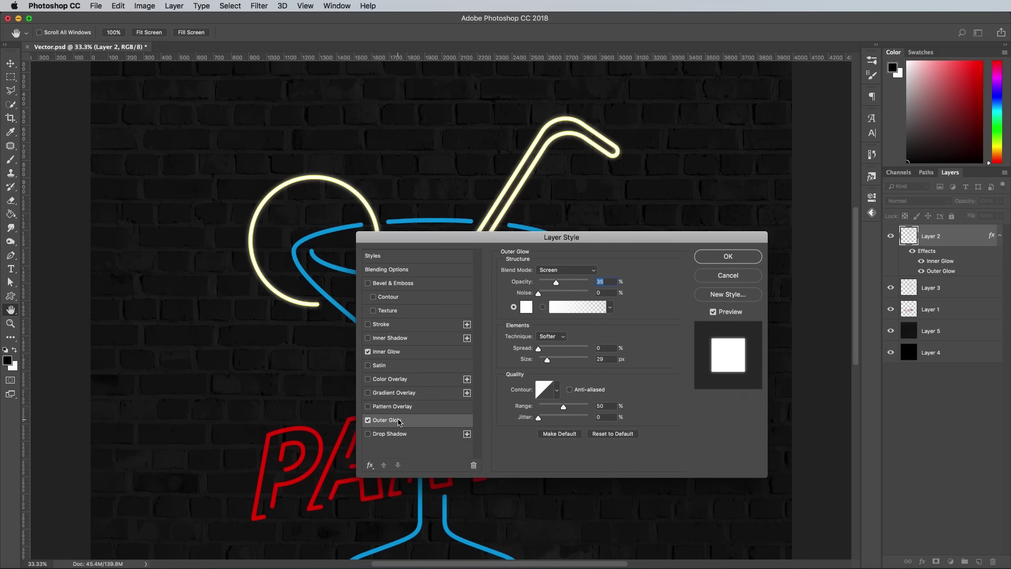
{"action": "left_click", "coordinate": [604, 437]}
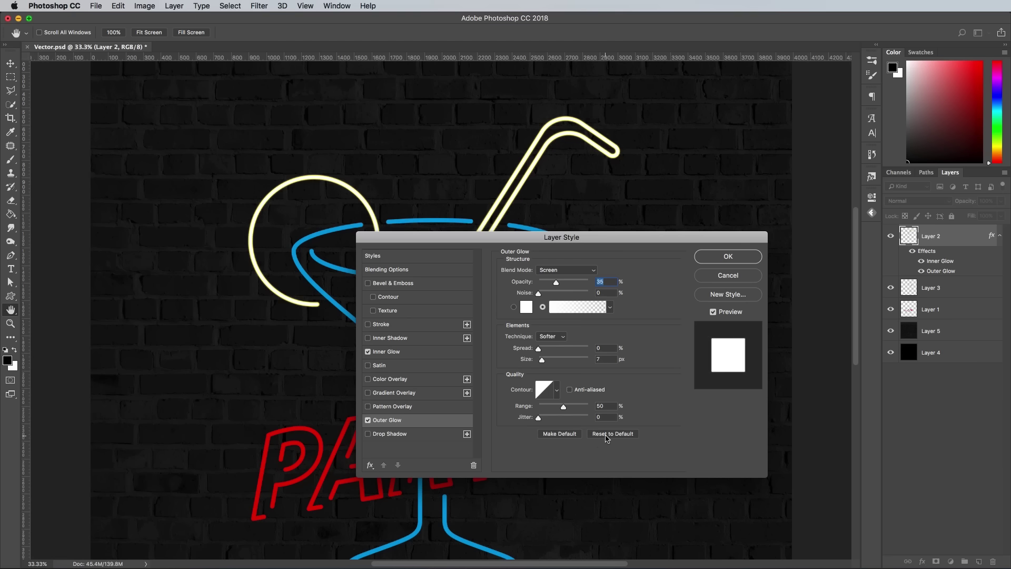
{"action": "left_click", "coordinate": [566, 269]}
{"action": "left_click", "coordinate": [563, 310]}
{"action": "left_click_drag", "start_coordinate": [544, 362], "coordinate": [563, 360]}
{"action": "left_click_drag", "start_coordinate": [556, 283], "coordinate": [584, 282]}
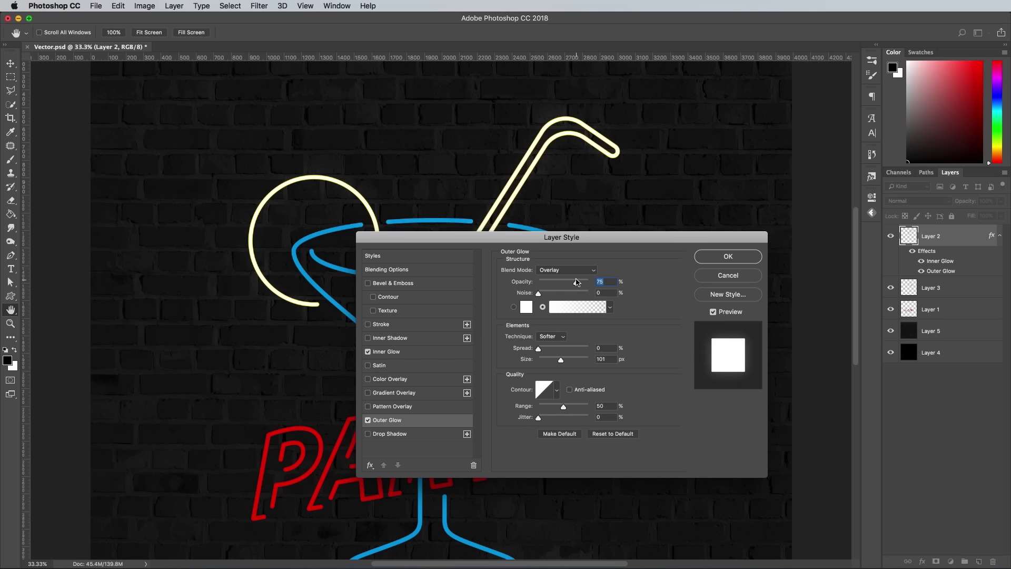
Add an orange Drop Shadow to Layer 2 with Linear Dodge (Add), 100% opacity, 0 px distance and 24 px size
{"action": "left_click", "coordinate": [377, 435]}
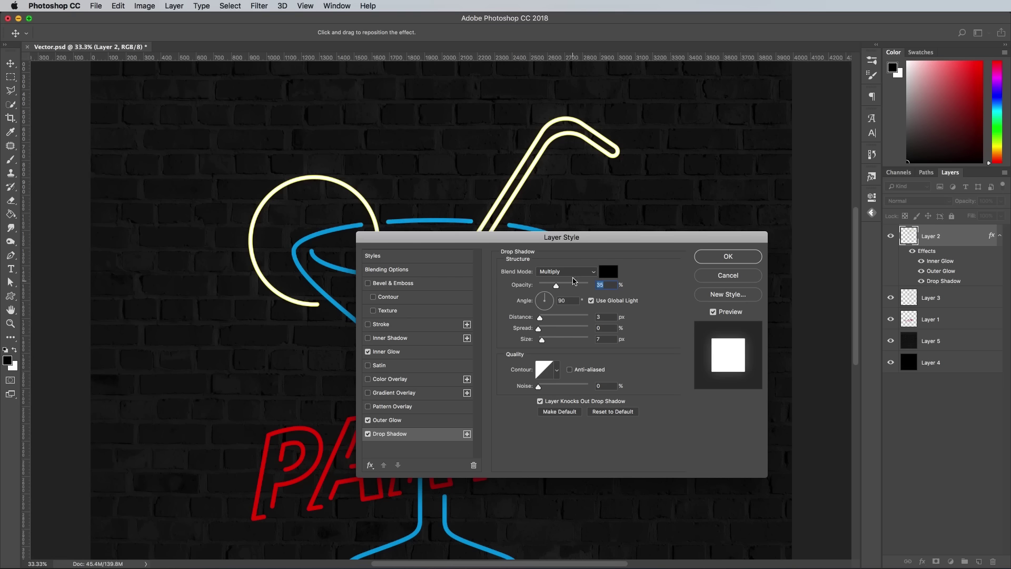
{"action": "left_click", "coordinate": [574, 273]}
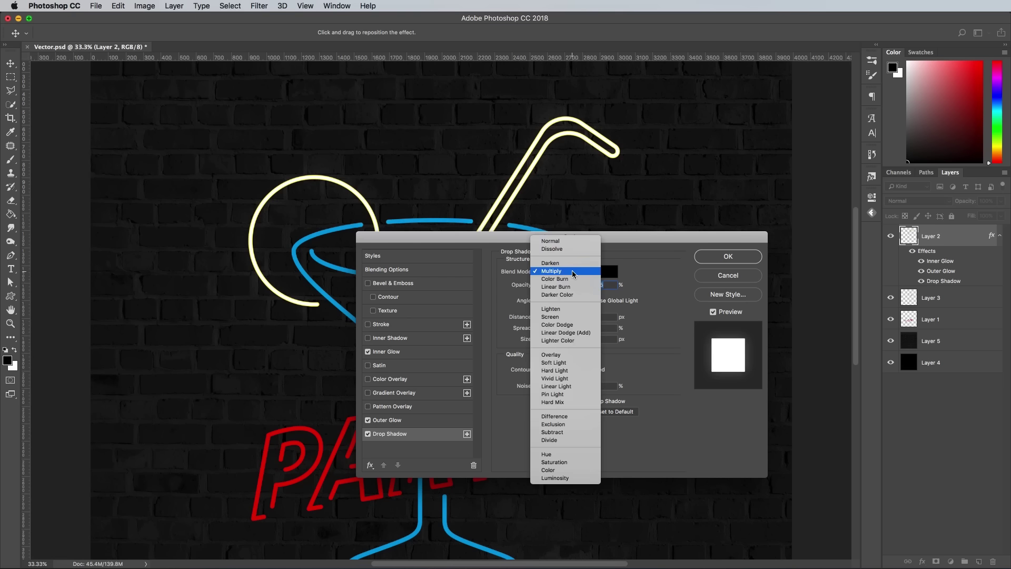
{"action": "left_click", "coordinate": [567, 333]}
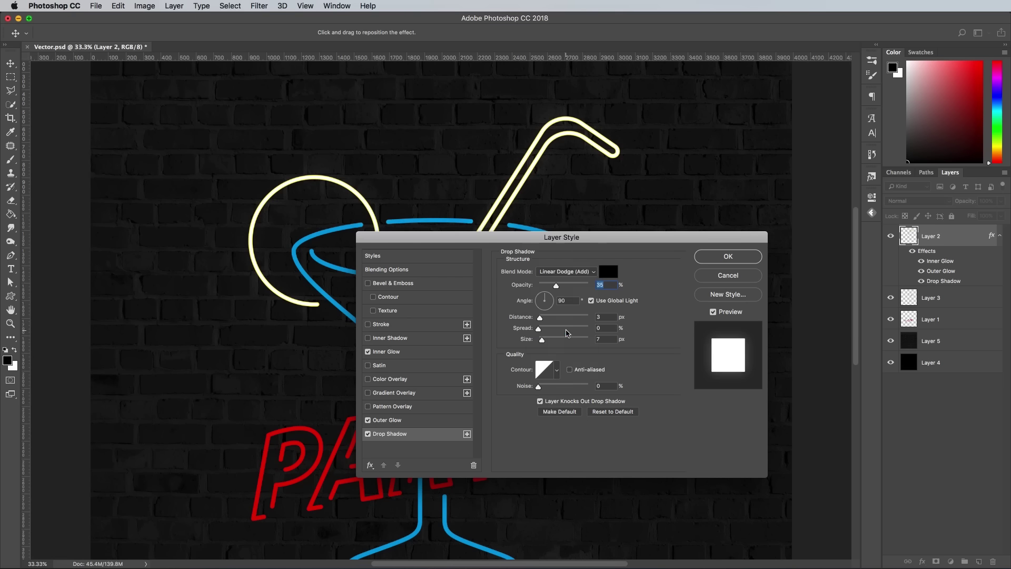
{"action": "left_click", "coordinate": [609, 274]}
{"action": "left_click_drag", "start_coordinate": [921, 440], "coordinate": [920, 447]}
{"action": "left_click", "coordinate": [901, 328]}
{"action": "left_click", "coordinate": [996, 323]}
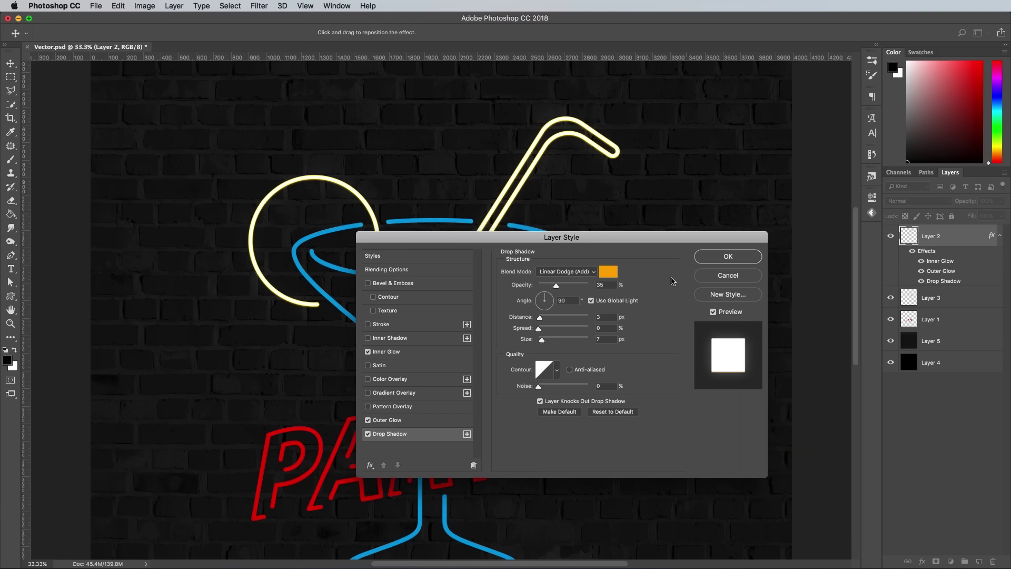
{"action": "left_click_drag", "start_coordinate": [561, 285], "coordinate": [596, 287]}
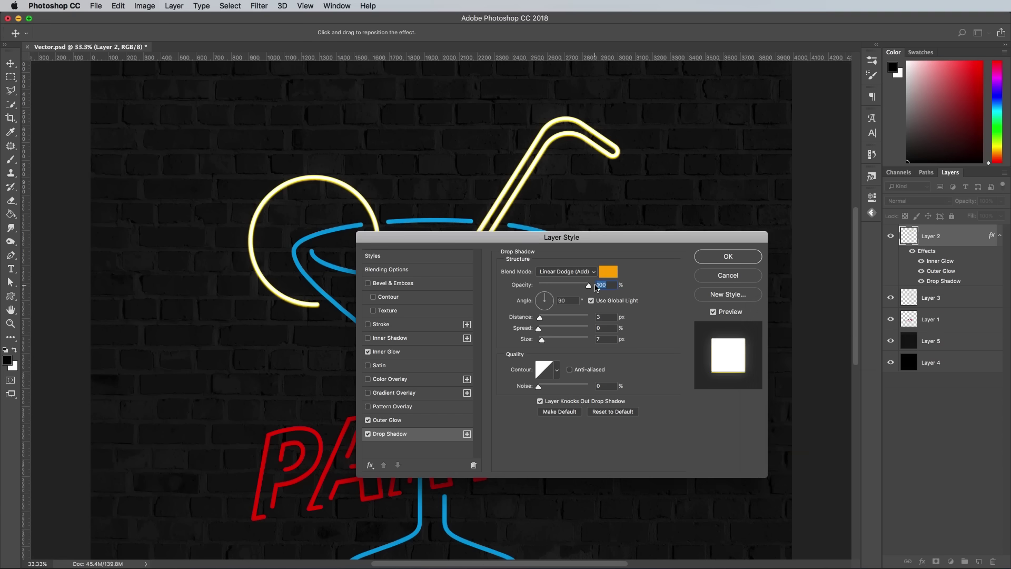
{"action": "mouse_move", "coordinate": [543, 340]}
{"action": "left_mouse_down"}
{"action": "mouse_move", "coordinate": [550, 334]}
{"action": "mouse_move", "coordinate": [520, 319]}
{"action": "mouse_move", "coordinate": [548, 342]}
{"action": "left_mouse_up"}
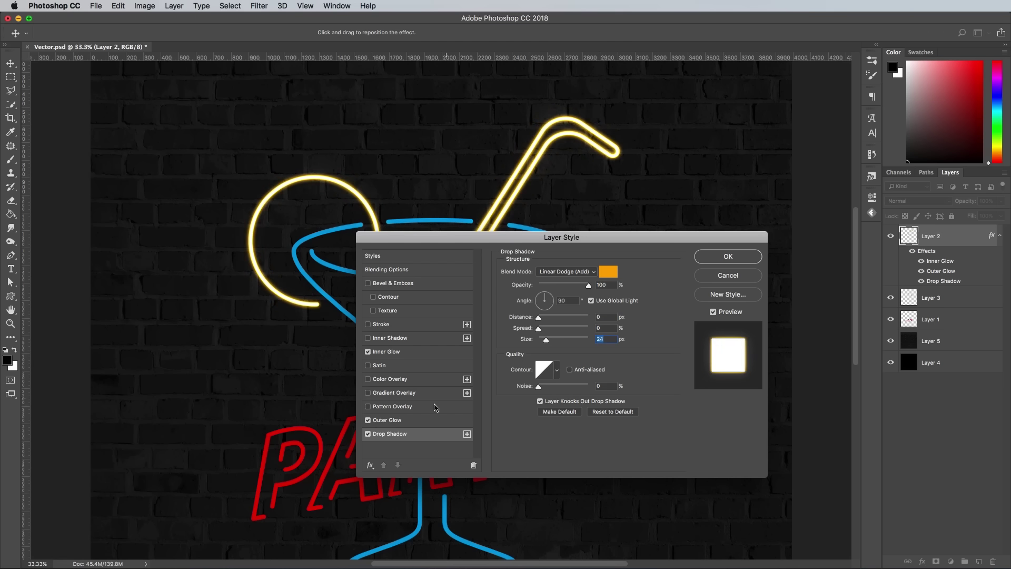
Duplicate Layer 2's orange drop shadow and set the copy's size to 150 px
{"action": "left_click", "coordinate": [467, 434]}
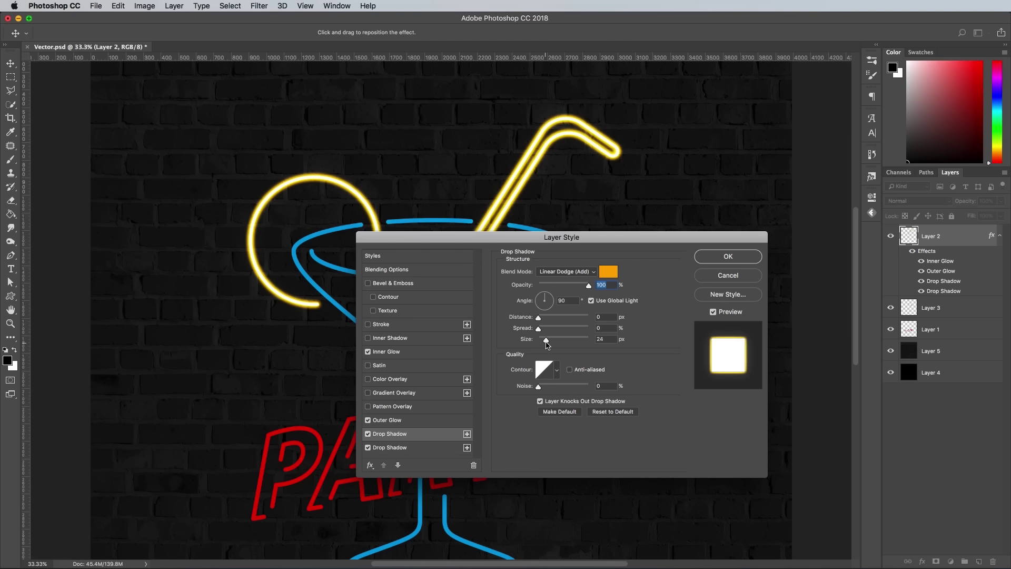
{"action": "left_click_drag", "start_coordinate": [548, 343], "coordinate": [565, 345]}
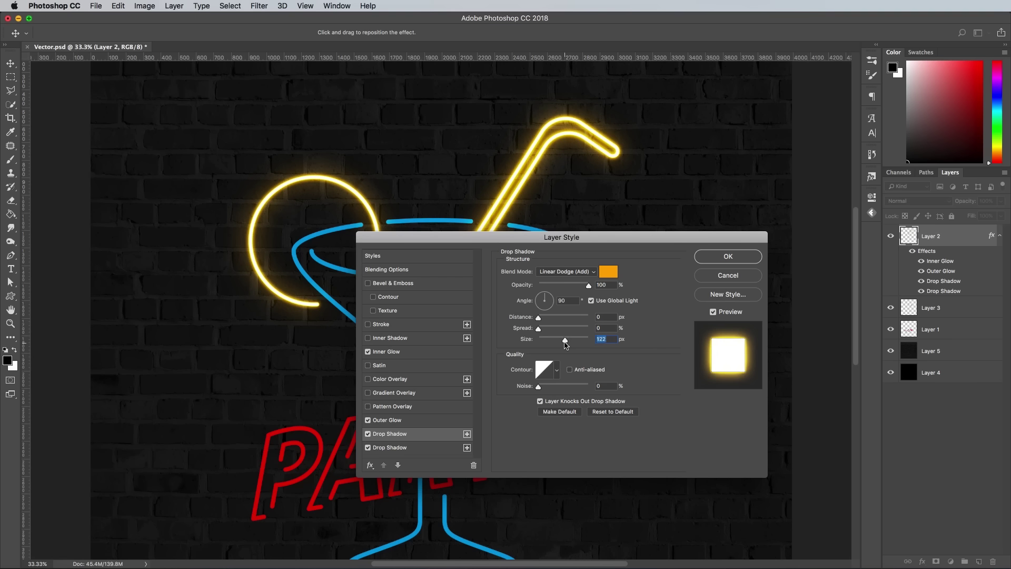
{"action": "left_click_drag", "start_coordinate": [565, 344], "coordinate": [576, 345]}
Add a third, black drop shadow to Layer 2 from the defaults with Overlay, 50% opacity, 10 px distance and 10 px size, and apply the style
{"action": "left_click", "coordinate": [466, 447]}
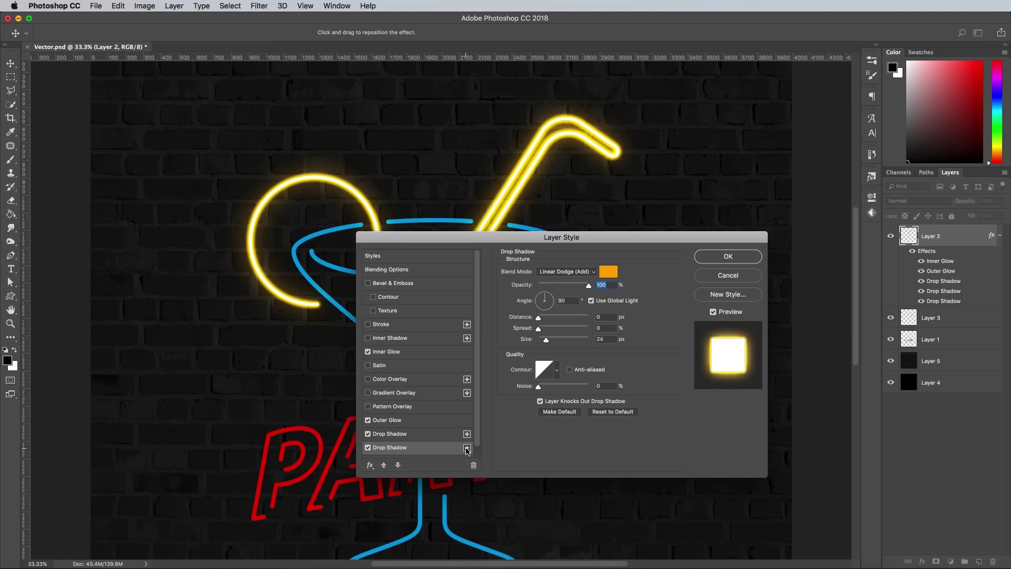
{"action": "left_click", "coordinate": [618, 413]}
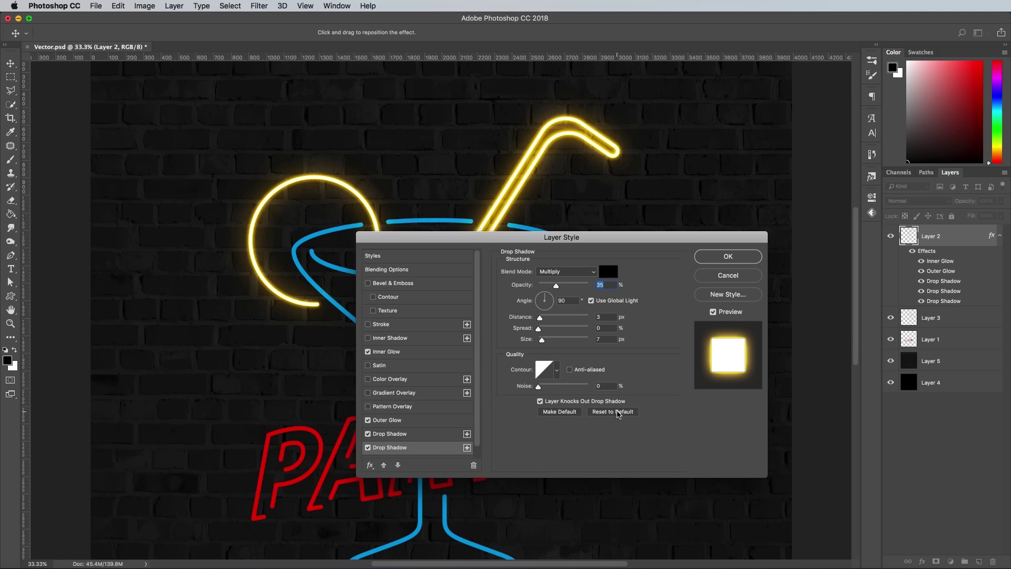
{"action": "left_click", "coordinate": [571, 274]}
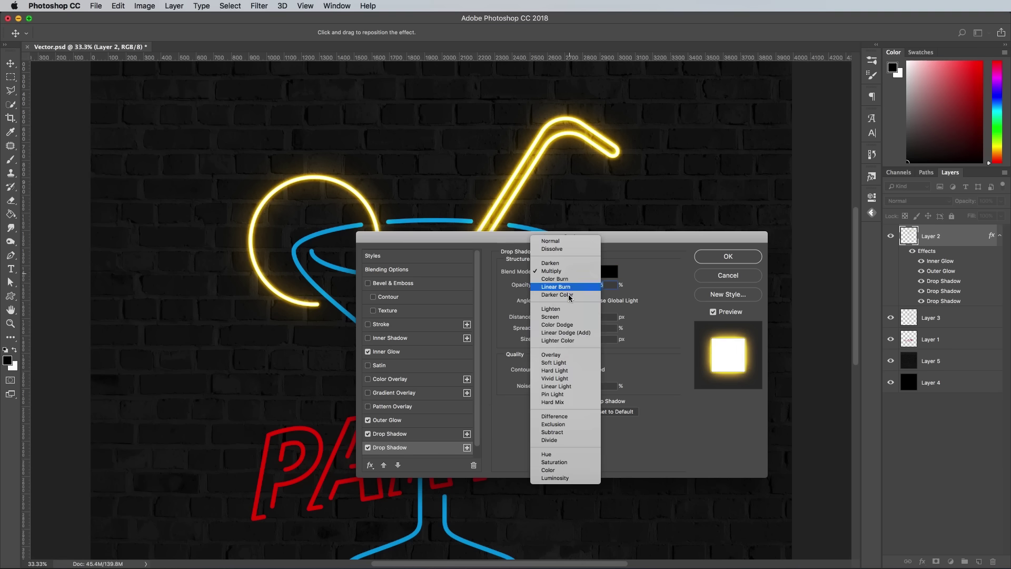
{"action": "left_click", "coordinate": [564, 355]}
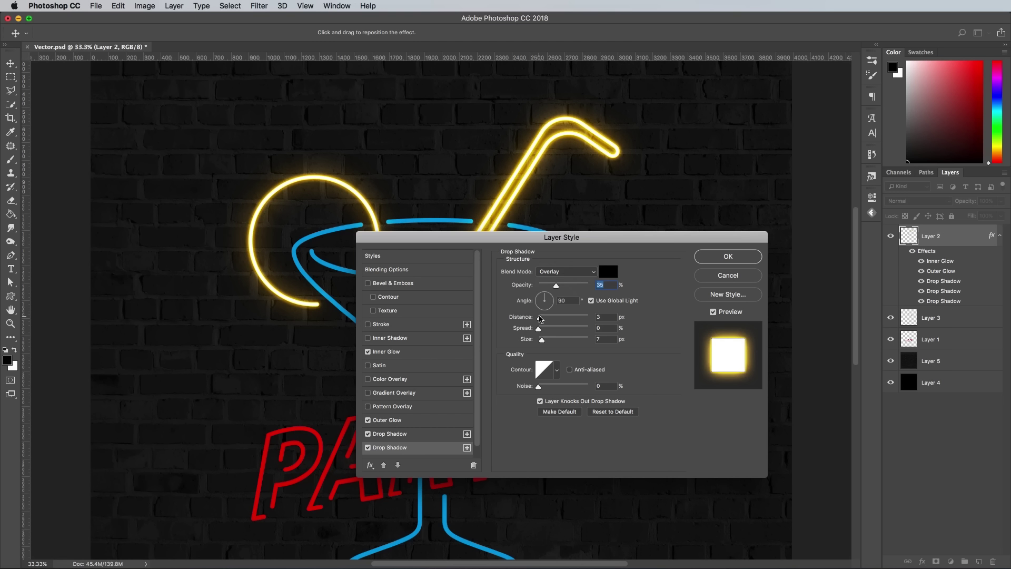
{"action": "left_click_drag", "start_coordinate": [540, 319], "coordinate": [546, 343]}
{"action": "mouse_move", "coordinate": [557, 286]}
{"action": "left_mouse_down"}
{"action": "mouse_move", "coordinate": [580, 288]}
{"action": "mouse_move", "coordinate": [567, 288]}
{"action": "left_mouse_up"}
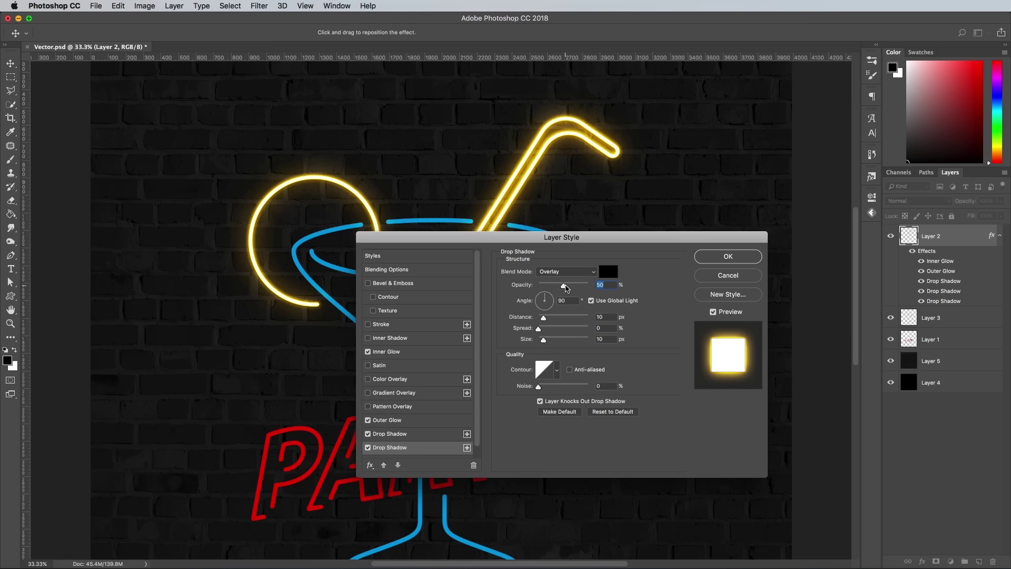
{"action": "left_click", "coordinate": [728, 257]}
Enable the same Inner Glow, Outer Glow and three Drop Shadows on Layer 3
{"action": "double_click", "coordinate": [959, 318]}
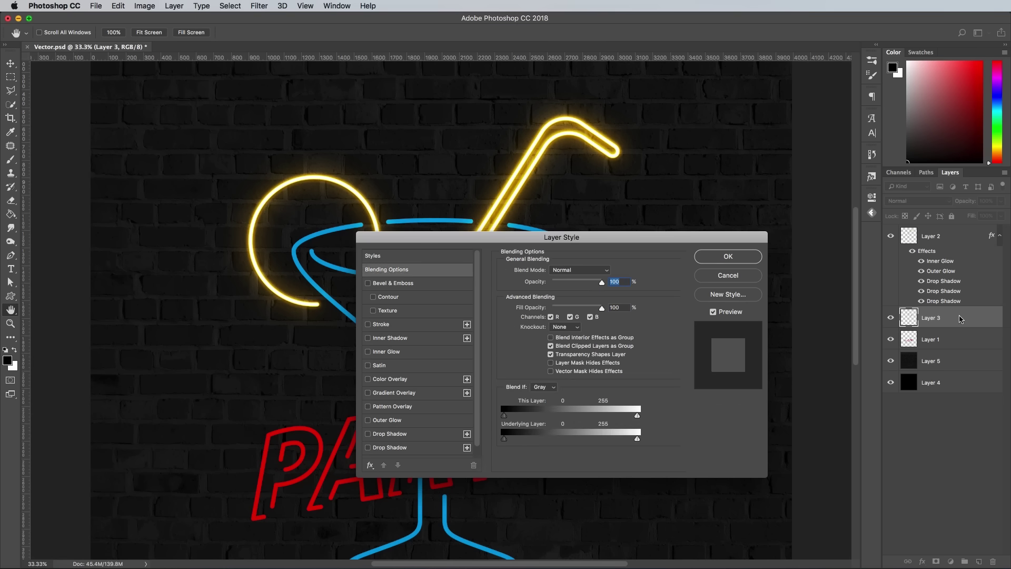
{"action": "left_click", "coordinate": [386, 351]}
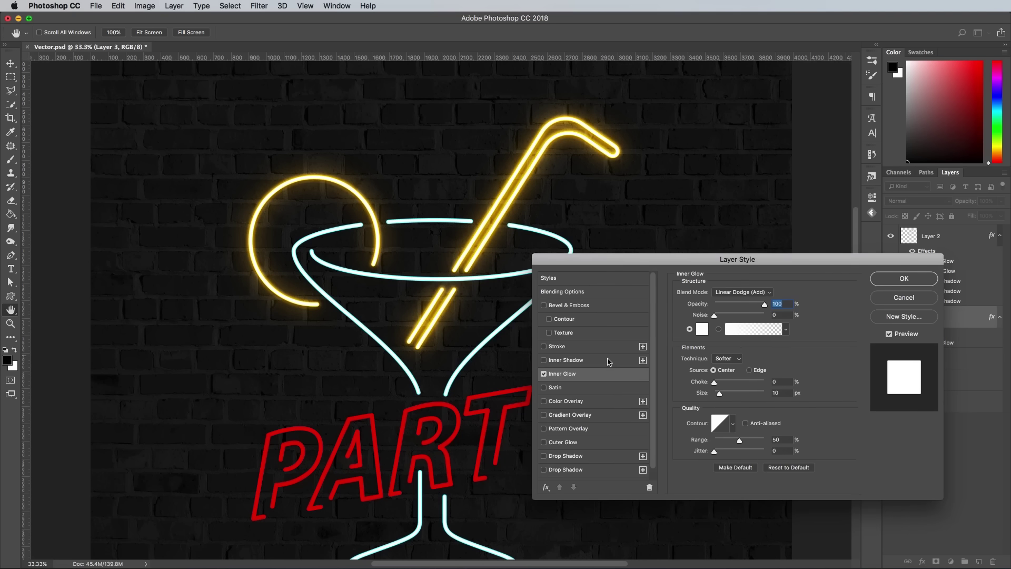
{"action": "left_click", "coordinate": [569, 442]}
{"action": "left_click", "coordinate": [567, 456]}
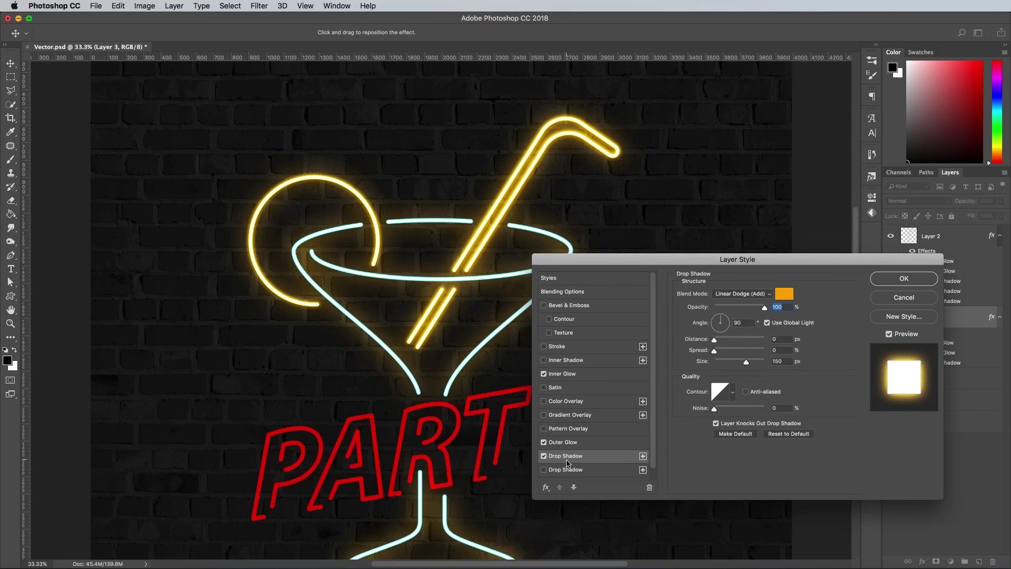
{"action": "left_click", "coordinate": [568, 470]}
{"action": "left_click", "coordinate": [568, 472]}
{"action": "left_click", "coordinate": [570, 461]}
{"action": "left_click", "coordinate": [573, 488]}
Recolour Layer 3's orange drop shadows bright blue, #00b4ff for the 150 px one and #00baff for the 24 px one
{"action": "left_click", "coordinate": [569, 446]}
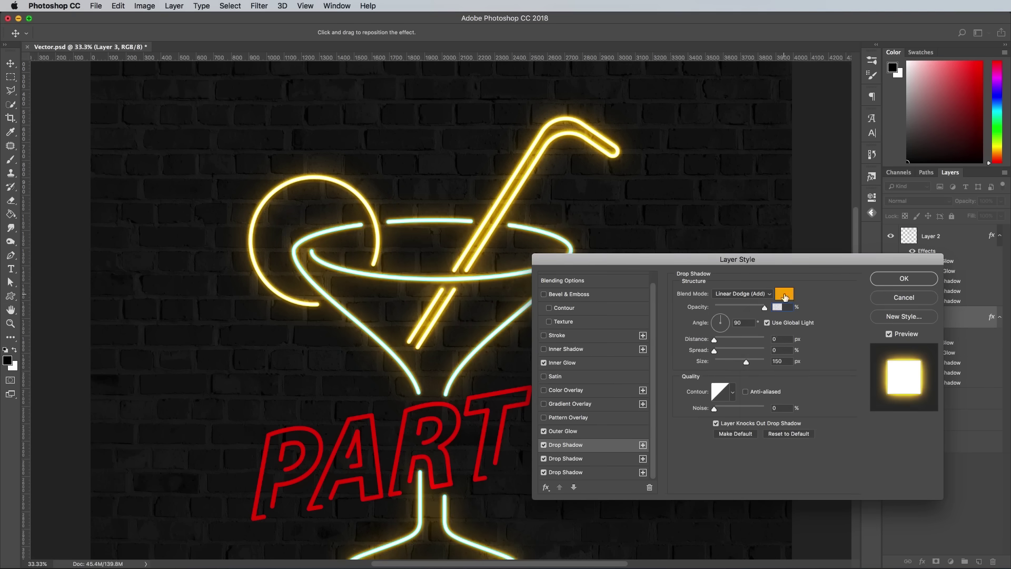
{"action": "left_click", "coordinate": [784, 294]}
{"action": "left_click", "coordinate": [910, 388]}
{"action": "left_click", "coordinate": [986, 325]}
{"action": "left_click", "coordinate": [621, 460]}
{"action": "left_click", "coordinate": [784, 294]}
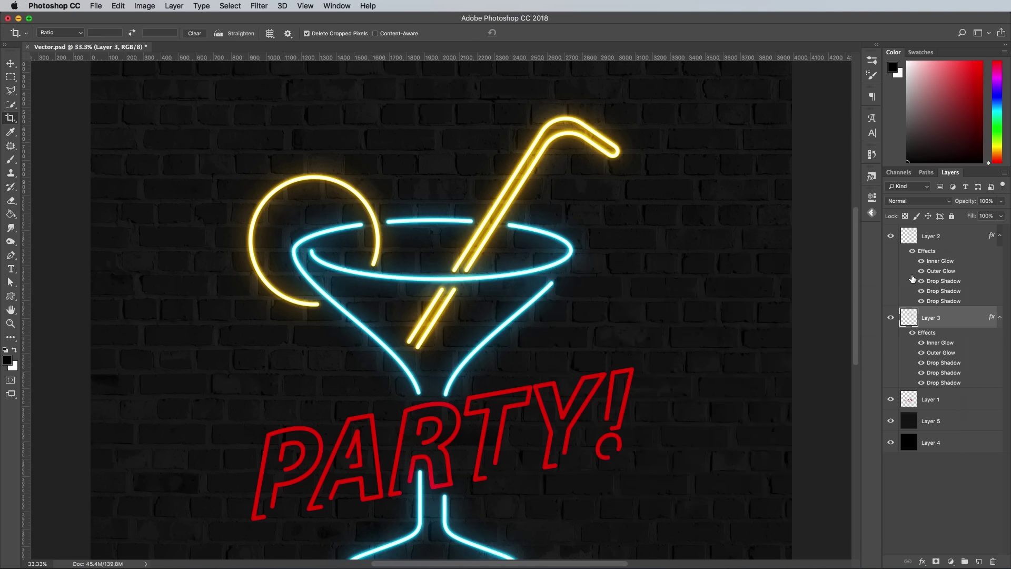
Enable the same glows and drop shadows on Layer 1 and recolour its 24 px drop shadow magenta
{"action": "double_click", "coordinate": [961, 401]}
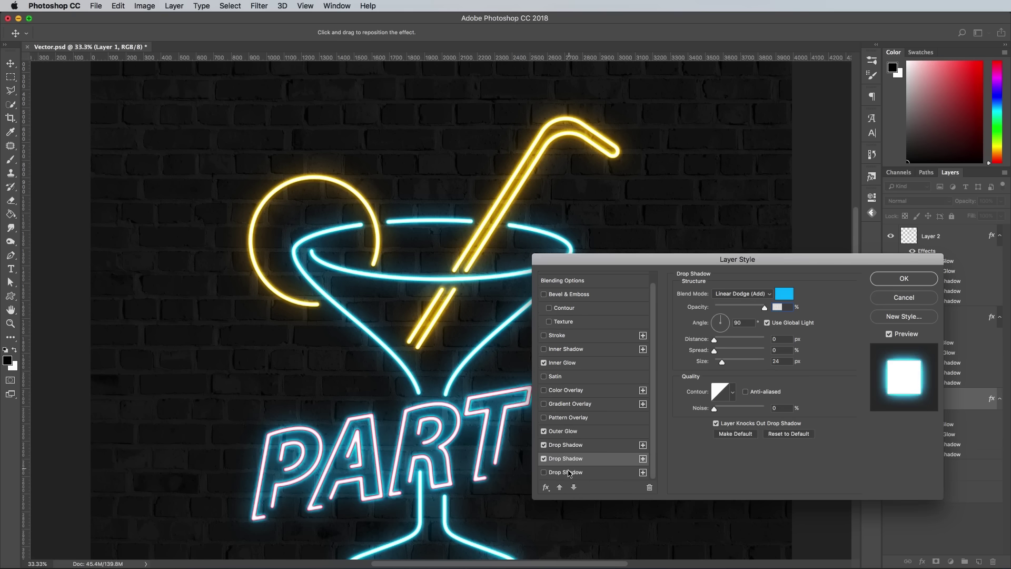
{"action": "left_click", "coordinate": [565, 458]}
{"action": "left_click", "coordinate": [784, 294]}
{"action": "left_click", "coordinate": [920, 350]}
{"action": "key", "text": "Return"}
Recolour Layer 1's 150 px drop shadow magenta and apply the layer style
{"action": "left_click", "coordinate": [566, 445]}
{"action": "left_click", "coordinate": [784, 294]}
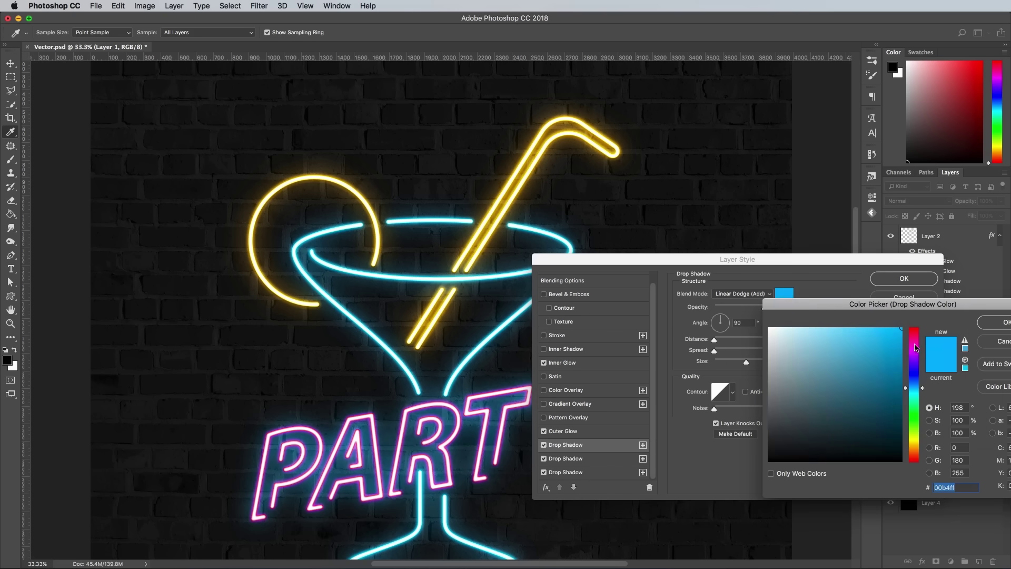
{"action": "left_click", "coordinate": [919, 349]}
{"action": "key", "text": "Return"}
{"action": "left_click", "coordinate": [882, 283]}
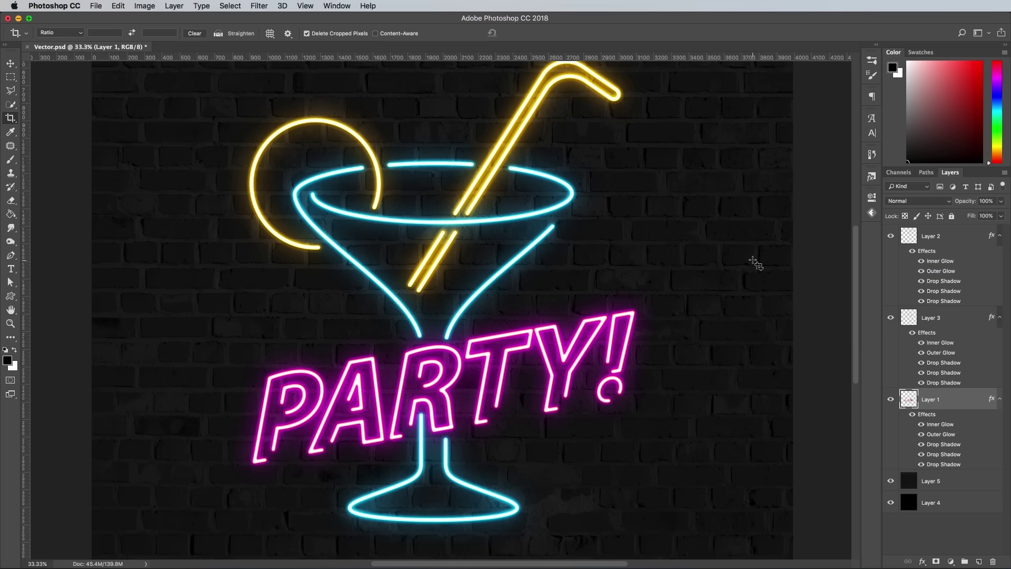
Create a new layer between the brick layer and Layer 1, and set up a soft 1100 px brush
{"action": "left_click", "coordinate": [979, 562], "text": "super"}
{"action": "left_click", "coordinate": [10, 161]}
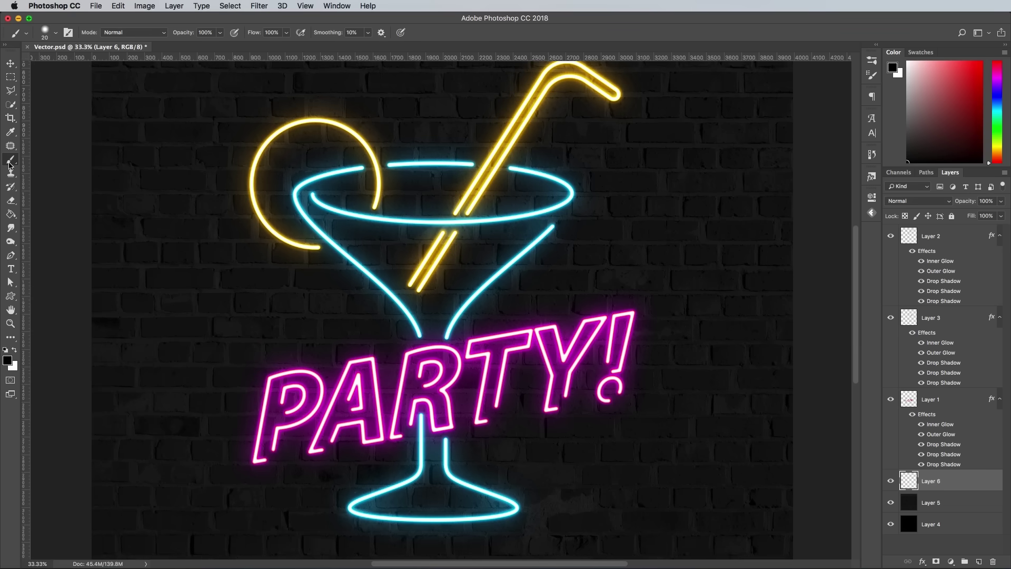
{"action": "key", "text": "bracketright"}
{"action": "key", "text": "bracketright"}
{"action": "key", "text": "bracketright"}
{"action": "key", "text": "bracketright"}
{"action": "key", "text": "bracketright"}
{"action": "key", "text": "bracketright"}
{"action": "key", "text": "bracketright"}
{"action": "key", "text": "bracketright"}
{"action": "key", "text": "bracketright"}
{"action": "key", "text": "bracketright"}
{"action": "key", "text": "bracketright"}
{"action": "key", "text": "bracketright"}
{"action": "key", "text": "bracketright"}
{"action": "key", "text": "bracketright"}
{"action": "key", "text": "bracketright"}
{"action": "key", "text": "bracketright"}
{"action": "key", "text": "bracketright"}
{"action": "key", "text": "bracketright"}
{"action": "key", "text": "bracketright"}
{"action": "key", "text": "super+minus"}
Set the foreground colour to bright magenta and paint a soft glow behind the PARTY! lettering
{"action": "left_click", "coordinate": [7, 361]}
{"action": "left_click", "coordinate": [914, 350]}
{"action": "left_click_drag", "start_coordinate": [893, 335], "coordinate": [967, 322]}
{"action": "left_click", "coordinate": [992, 323]}
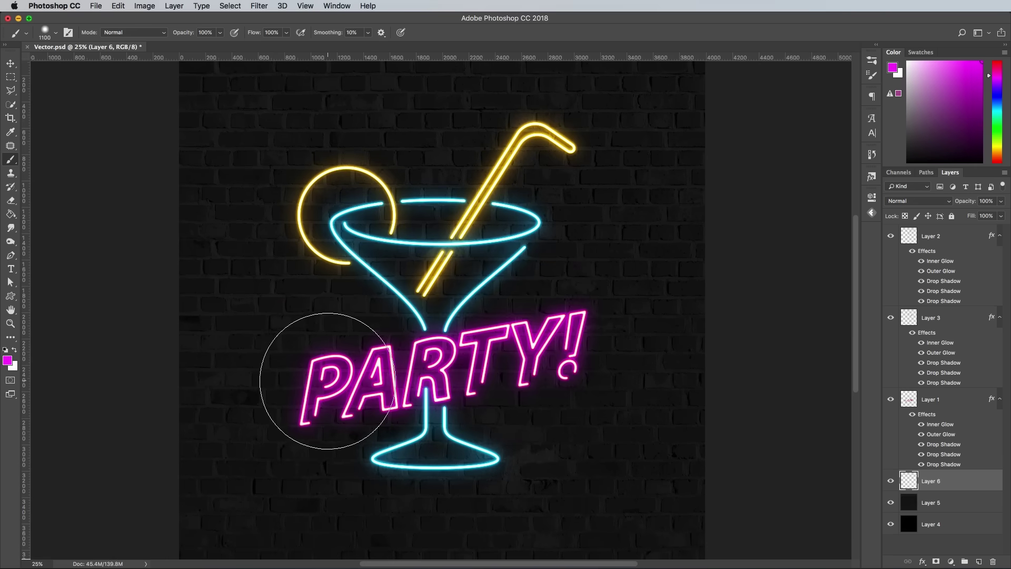
{"action": "left_click_drag", "start_coordinate": [327, 381], "coordinate": [531, 348]}
Set the foreground colour to cyan #00ccff and paint a soft glow behind the glass bowl and base
{"action": "left_click", "coordinate": [8, 361]}
{"action": "left_click", "coordinate": [915, 390]}
{"action": "left_click", "coordinate": [992, 323]}
{"action": "mouse_move", "coordinate": [463, 297]}
{"action": "left_mouse_down"}
{"action": "mouse_move", "coordinate": [405, 285]}
{"action": "mouse_move", "coordinate": [430, 233]}
{"action": "mouse_move", "coordinate": [430, 433]}
{"action": "mouse_move", "coordinate": [395, 452]}
{"action": "left_mouse_up"}
Set the foreground colour to yellow and paint a soft glow behind the fruit slice and the top of the straw
{"action": "left_click", "coordinate": [8, 362]}
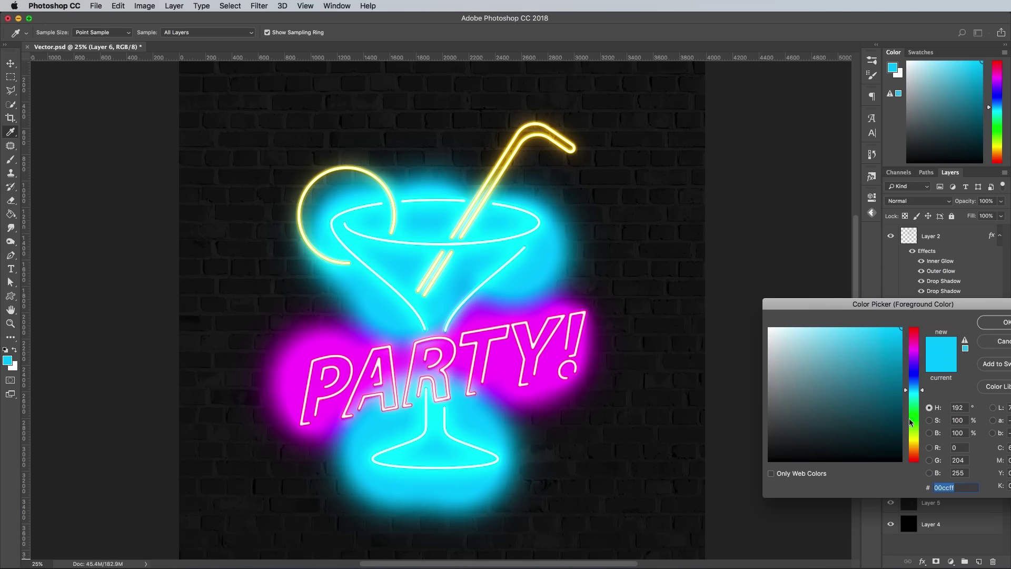
{"action": "left_click_drag", "start_coordinate": [914, 435], "coordinate": [915, 444]}
{"action": "left_click", "coordinate": [991, 322]}
{"action": "left_click_drag", "start_coordinate": [332, 193], "coordinate": [339, 206]}
{"action": "left_click_drag", "start_coordinate": [508, 159], "coordinate": [539, 151]}
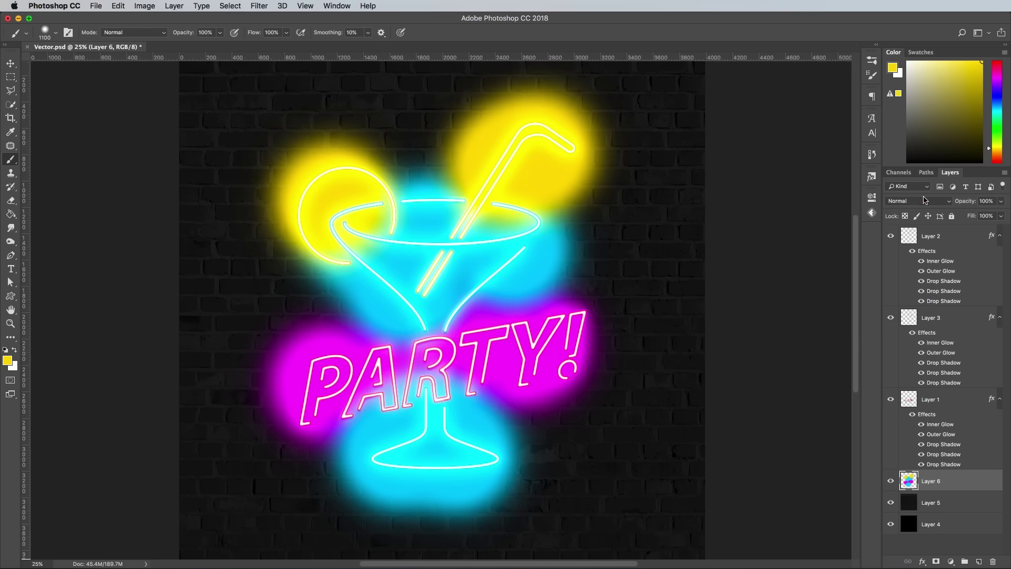
Set the painted glow layer's blend mode to Soft Light and its opacity to 40%
{"action": "left_click", "coordinate": [920, 201]}
{"action": "left_click", "coordinate": [915, 319]}
{"action": "left_click", "coordinate": [1001, 200]}
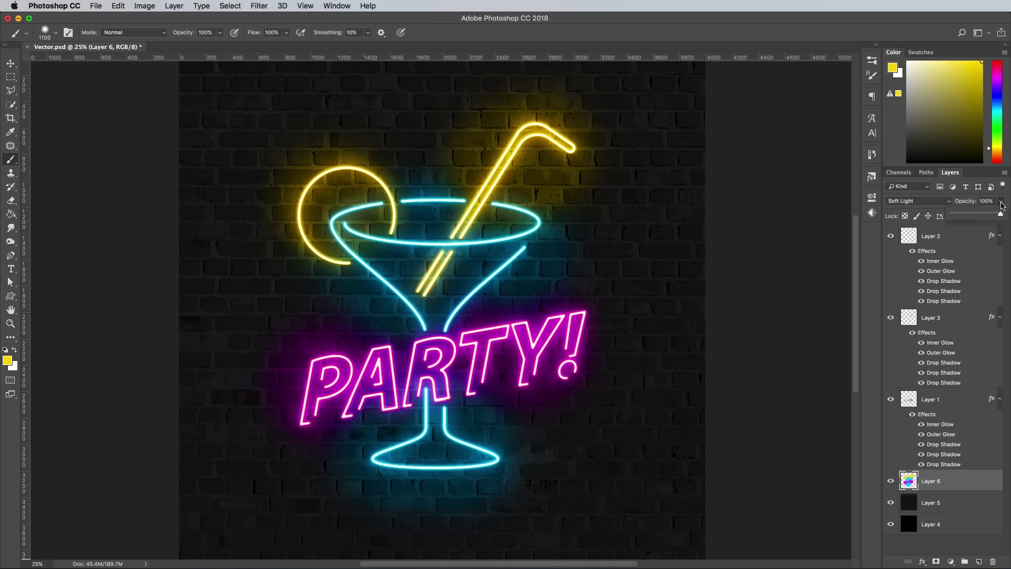
{"action": "left_click_drag", "start_coordinate": [1003, 213], "coordinate": [972, 215]}
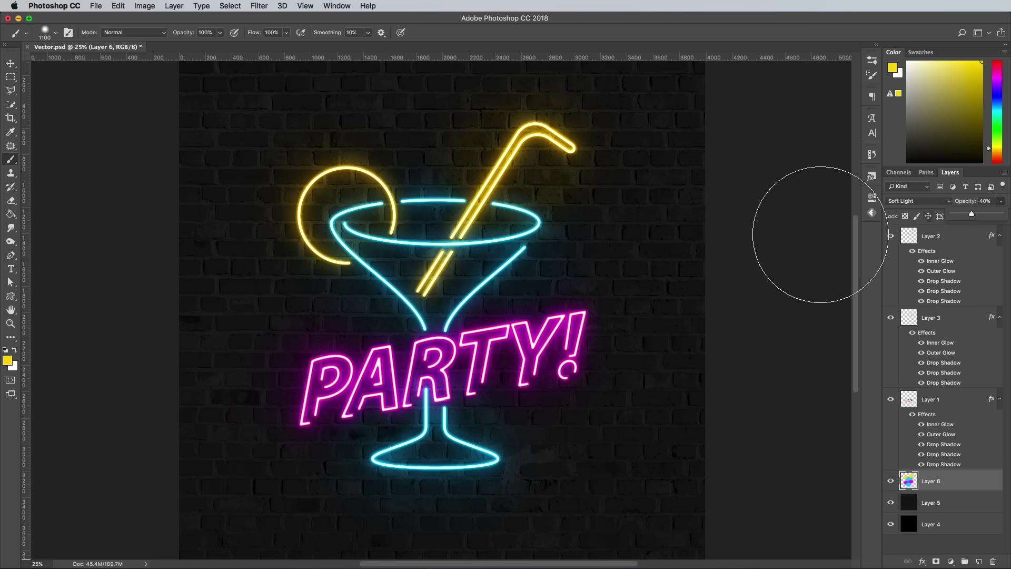
Create a new layer directly above the brick layer and make a small black circle at the lower end of the yellow slice outline
{"action": "key", "text": "super+plus"}
{"action": "key", "text": "super+plus"}
{"action": "key", "text": "super+plus"}
{"action": "scroll", "coordinate": [588, 301], "scroll_direction": "left", "scroll_amount": 9}
{"action": "scroll", "coordinate": [588, 301], "scroll_direction": "up", "scroll_amount": 4}
{"action": "scroll", "coordinate": [589, 301], "scroll_direction": "right", "scroll_amount": 4}
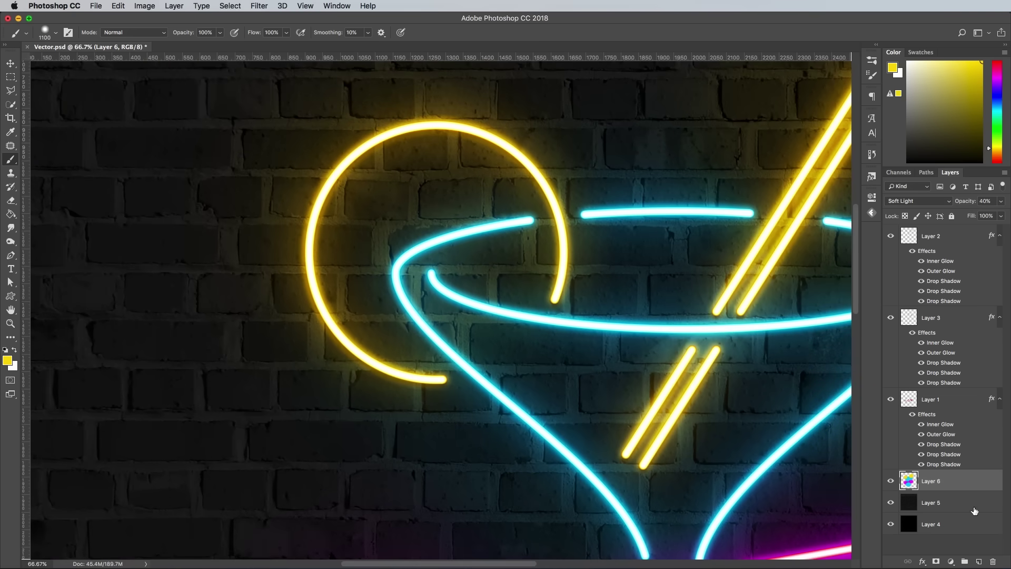
{"action": "left_click", "coordinate": [980, 562], "text": "super"}
{"action": "left_click_drag", "start_coordinate": [10, 77], "coordinate": [50, 88]}
{"action": "left_click", "coordinate": [5, 350]}
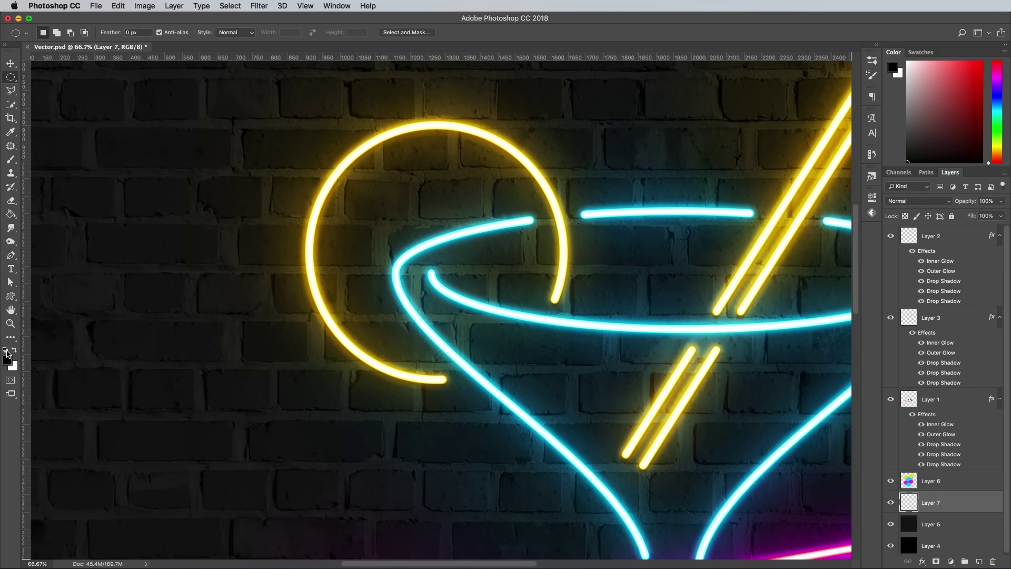
{"action": "left_click_drag", "start_coordinate": [436, 370], "coordinate": [449, 387]}
{"action": "key", "text": "super+1"}
{"action": "key", "text": "v"}
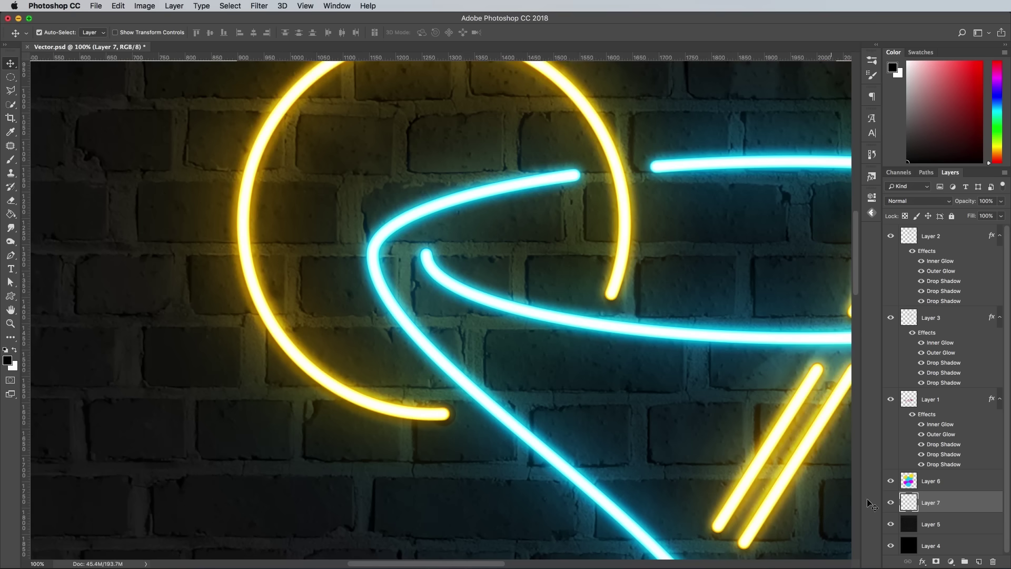
Apply a Smooth Inner Bevel to the black circle's layer with 1000% depth and 50% highlight and shadow opacity
{"action": "double_click", "coordinate": [963, 505]}
{"action": "left_click", "coordinate": [569, 305]}
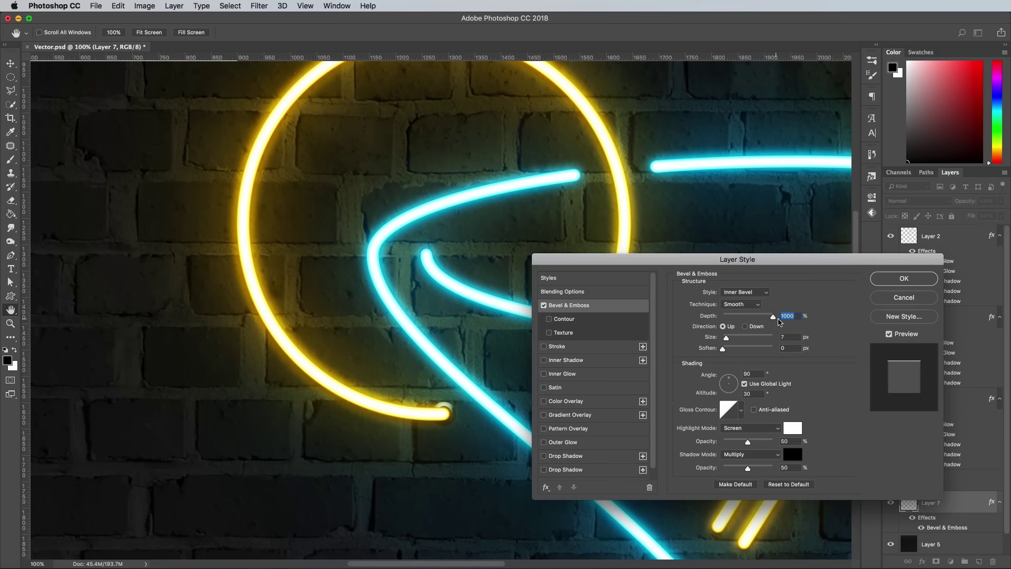
{"action": "left_click", "coordinate": [789, 337]}
{"action": "left_click", "coordinate": [890, 279]}
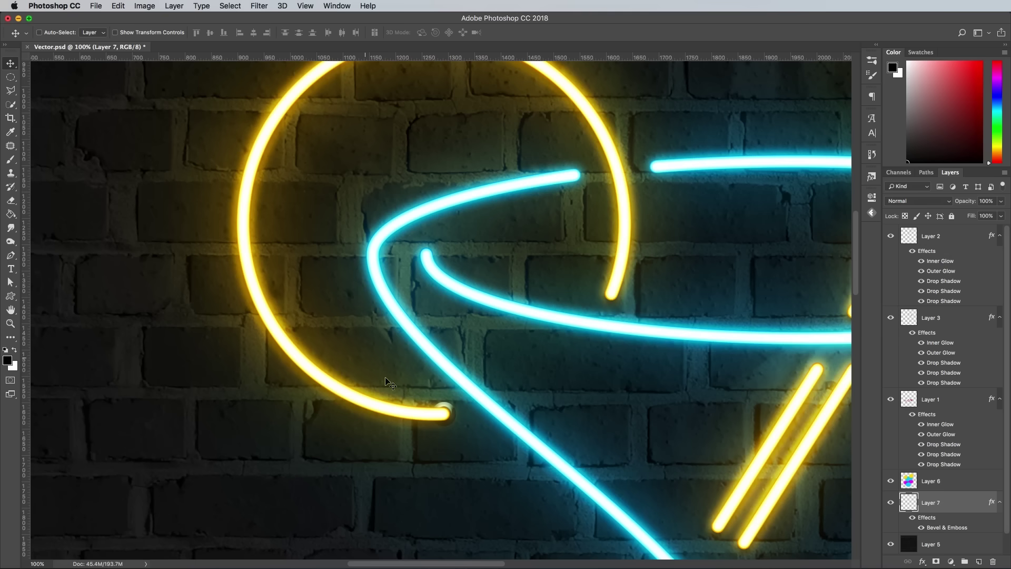
Duplicate the bevelled circle onto the slice's other end, the left rim ends and the start of the rim's middle segment
{"action": "left_click_drag", "start_coordinate": [447, 409], "coordinate": [615, 293]}
{"action": "left_click_drag", "start_coordinate": [614, 292], "coordinate": [428, 250]}
{"action": "left_click_drag", "start_coordinate": [429, 250], "coordinate": [659, 168]}
{"action": "key", "text": "super+z"}
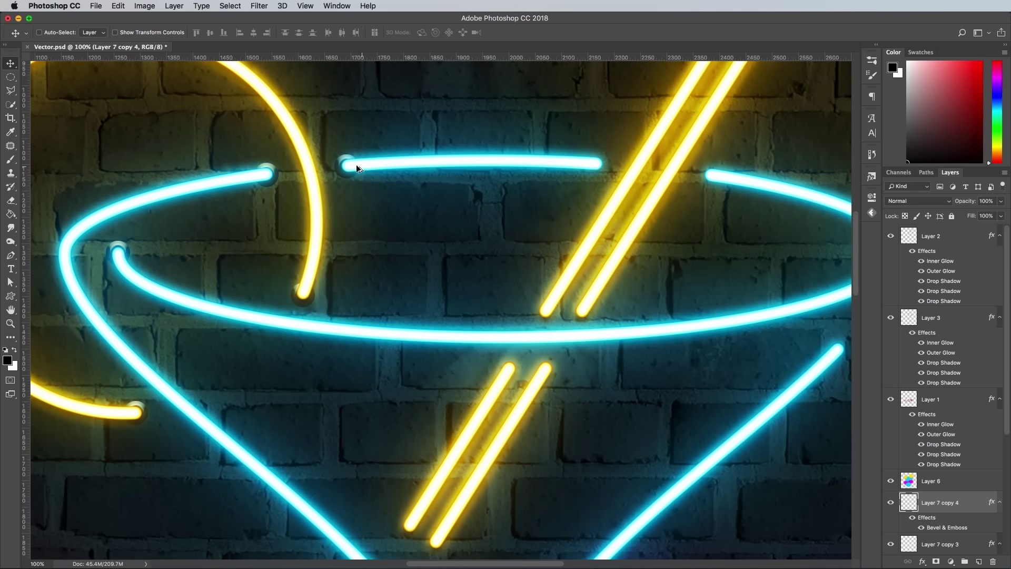
Duplicate the bevelled circle onto the remaining tube ends of the glass rim, straw and bowl
{"action": "left_click_drag", "start_coordinate": [599, 166], "coordinate": [712, 180]}
{"action": "left_click_drag", "start_coordinate": [577, 312], "coordinate": [439, 540]}
{"action": "left_click_drag", "start_coordinate": [438, 538], "coordinate": [413, 526]}
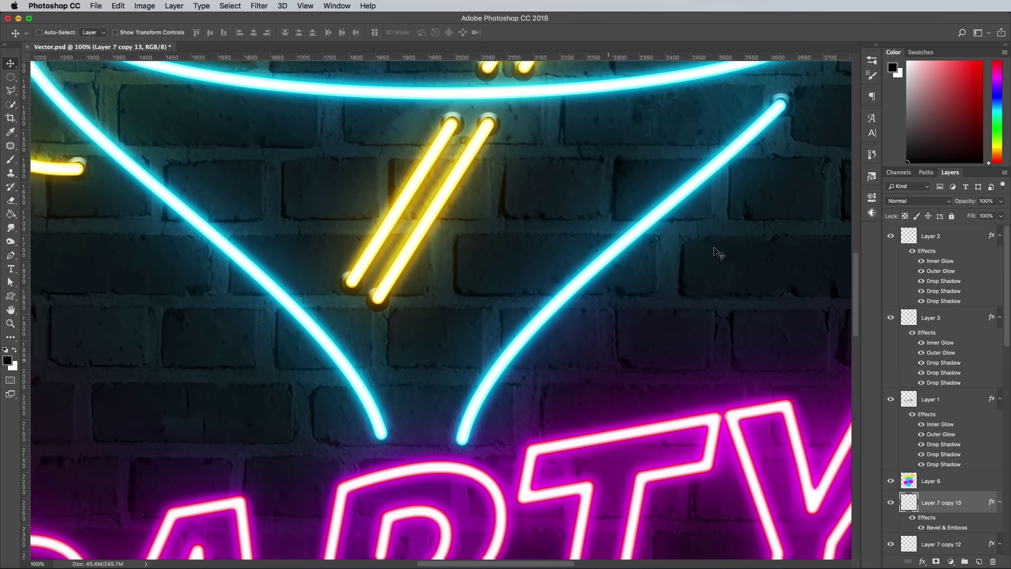
{"action": "left_click_drag", "start_coordinate": [476, 441], "coordinate": [452, 460]}
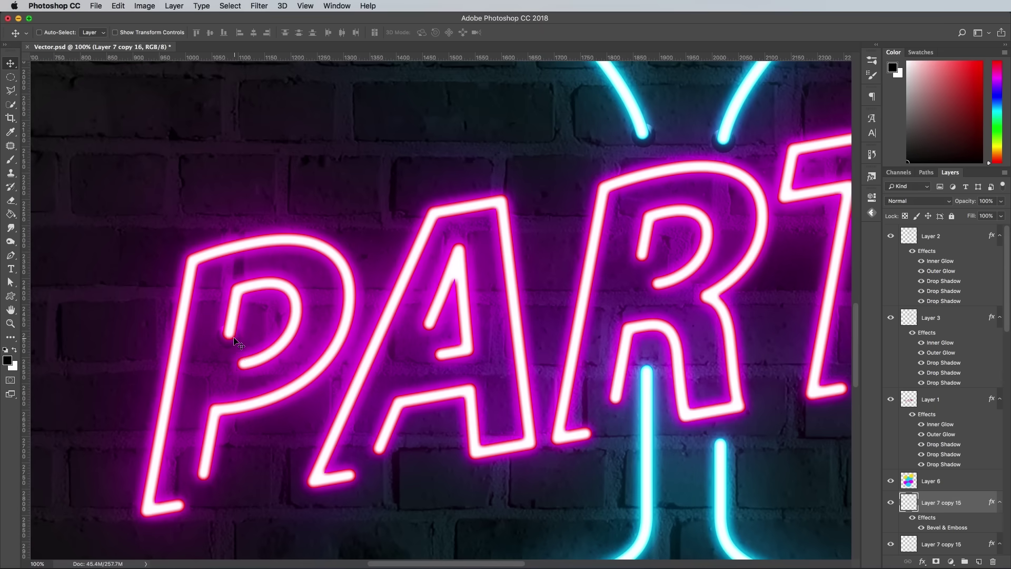
Duplicate the bevelled circle onto the open tube ends of the PARTY! letters and exclamation mark
{"action": "left_click_drag", "start_coordinate": [239, 364], "coordinate": [355, 475]}
{"action": "left_click_drag", "start_coordinate": [355, 475], "coordinate": [597, 428]}
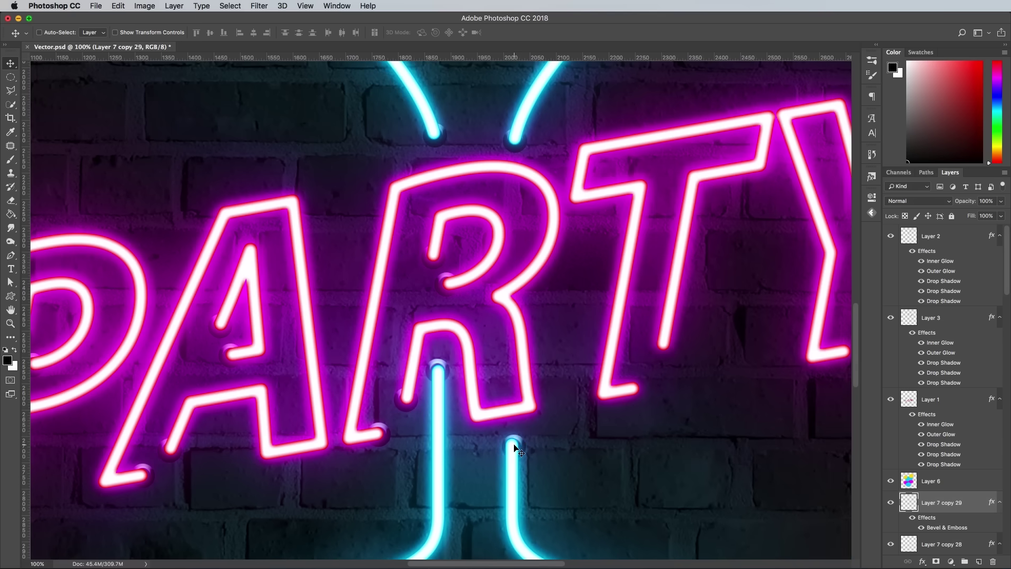
{"action": "left_click_drag", "start_coordinate": [515, 445], "coordinate": [666, 346]}
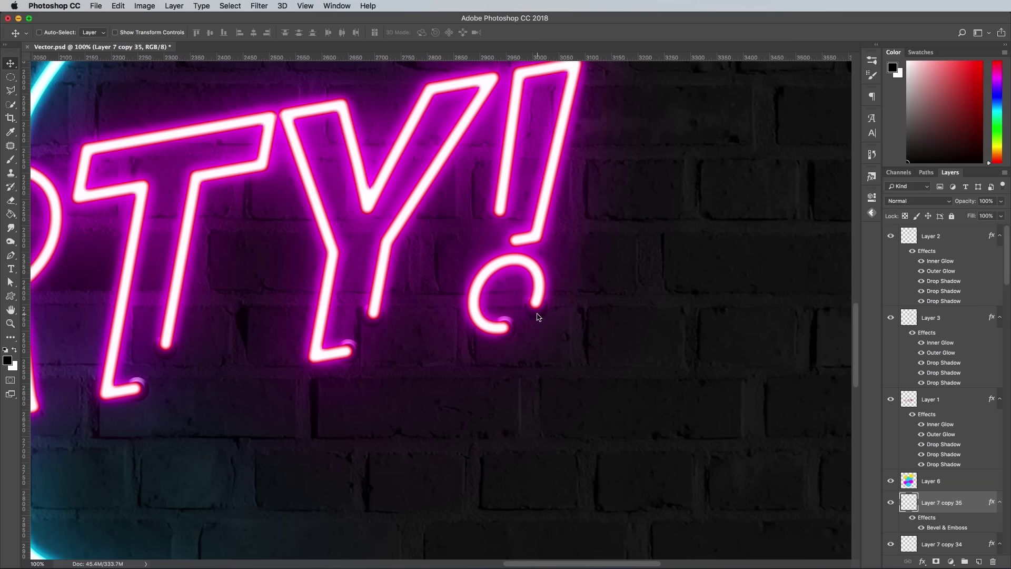
{"action": "left_click_drag", "start_coordinate": [535, 314], "coordinate": [515, 249]}
{"action": "key", "text": "super+0"}
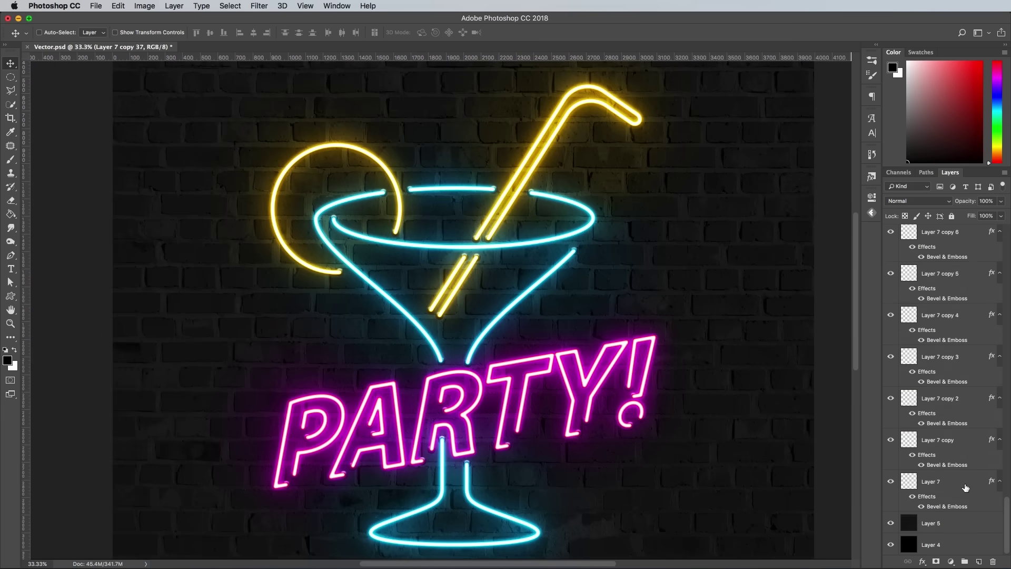
{"action": "key", "text": "super+plus"}
{"action": "key", "text": "super+plus"}
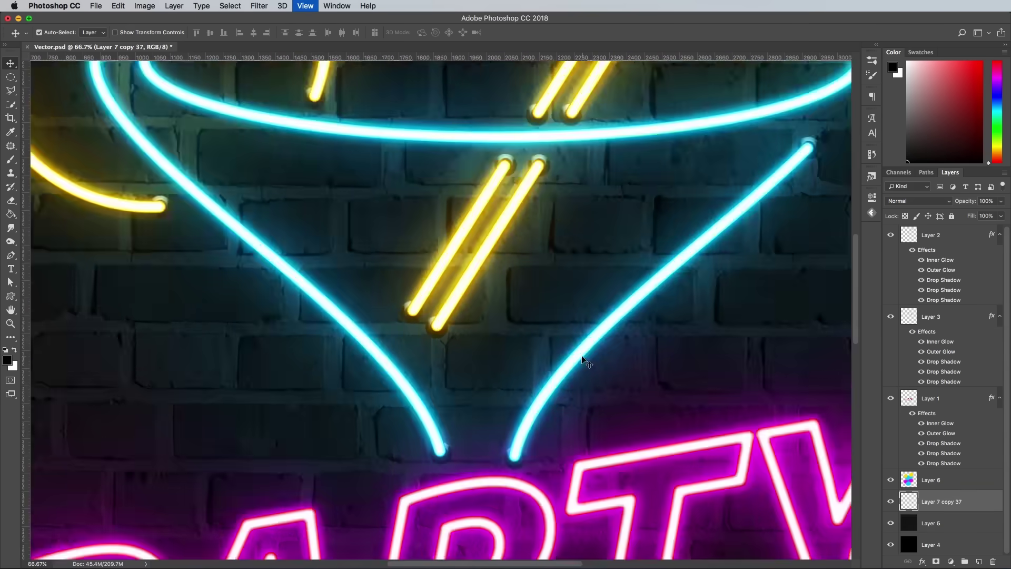